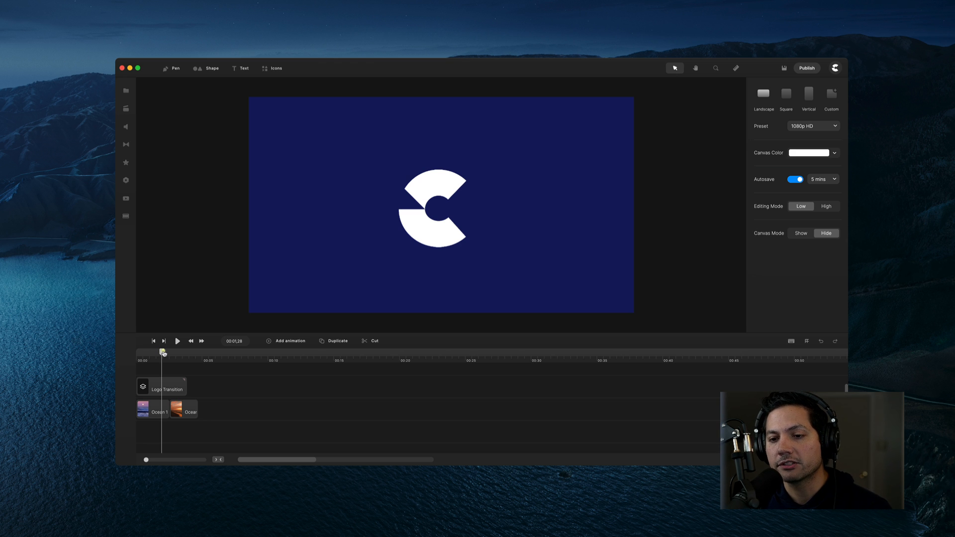
- Preview the finished logo transition over the two ocean clips from the start of the timeline
{"action": "left_click_drag", "start_coordinate": [163, 352], "coordinate": [118, 358]}
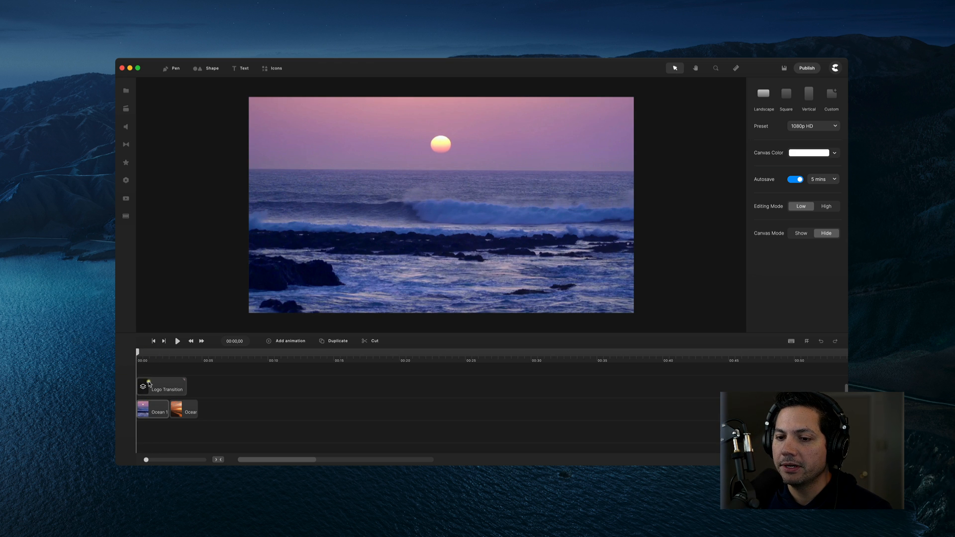
{"action": "left_click", "coordinate": [177, 342]}
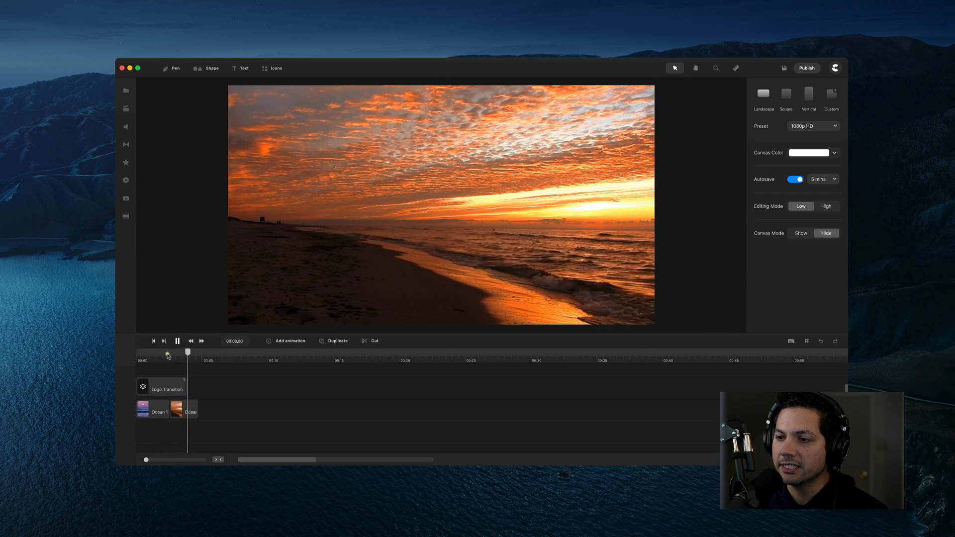
{"action": "key", "text": "space"}
{"action": "mouse_move", "coordinate": [190, 356]}
{"action": "left_mouse_down"}
{"action": "mouse_move", "coordinate": [136, 359]}
{"action": "mouse_move", "coordinate": [181, 362]}
{"action": "left_mouse_up"}
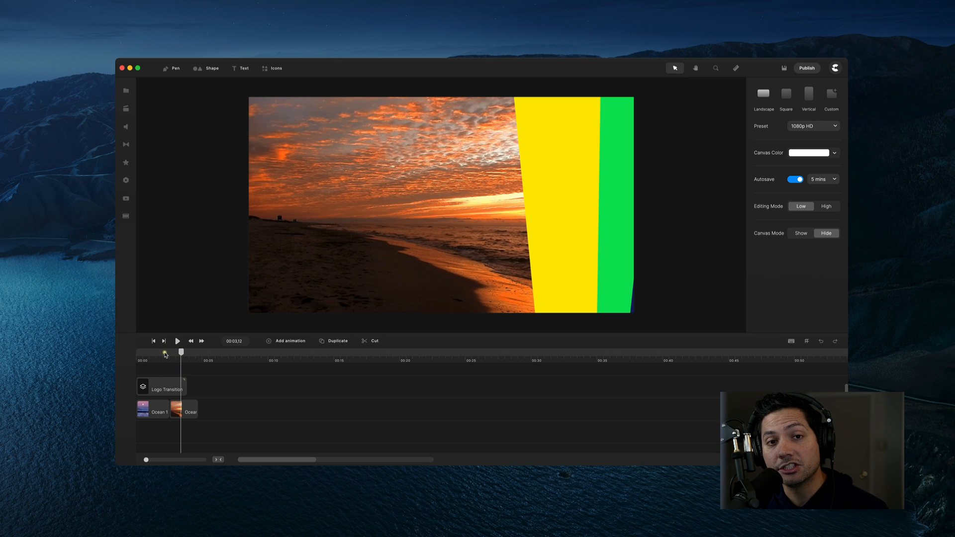
- Delete the Logo Transition group and both ocean clips from the timeline and return the playhead to the start
{"action": "left_click", "coordinate": [215, 386]}
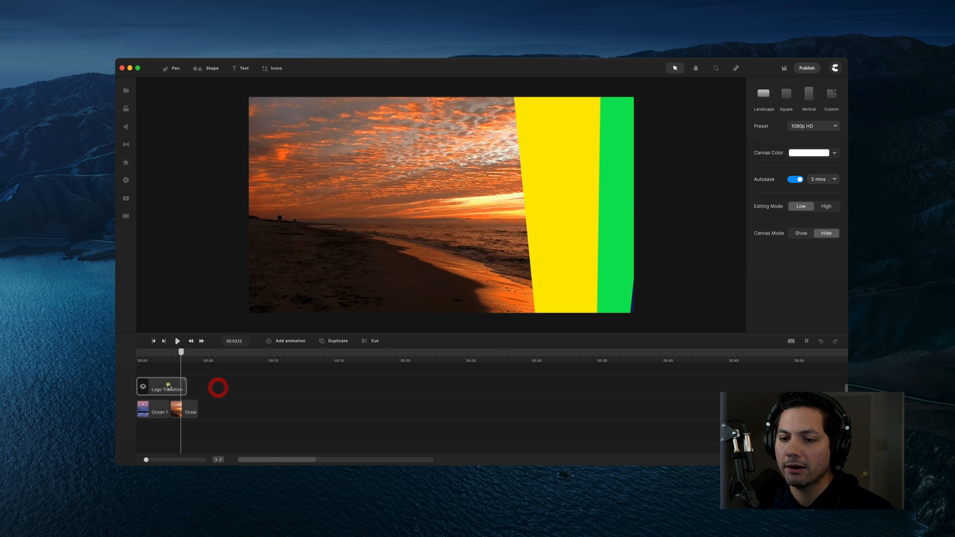
{"action": "left_click", "coordinate": [168, 386]}
{"action": "key", "text": "BackSpace"}
{"action": "left_click_drag", "start_coordinate": [213, 404], "coordinate": [157, 417]}
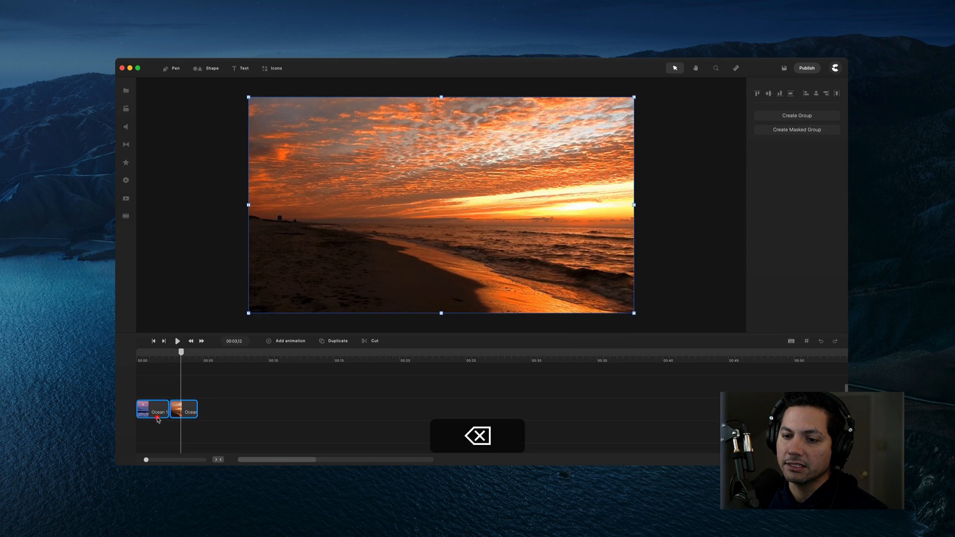
{"action": "key", "text": "BackSpace"}
{"action": "left_click_drag", "start_coordinate": [179, 353], "coordinate": [127, 358]}
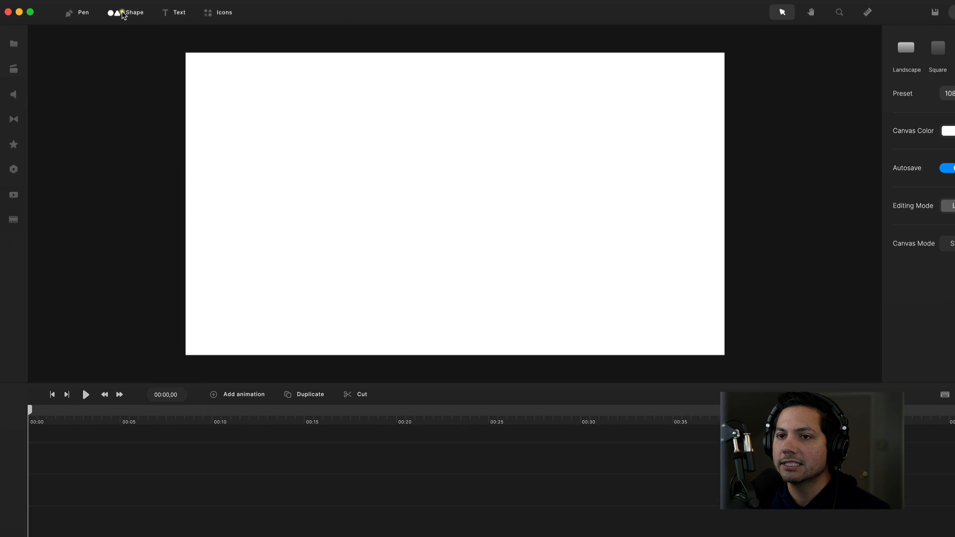
- Add a rectangle shape to the empty canvas
{"action": "left_click", "coordinate": [211, 71]}
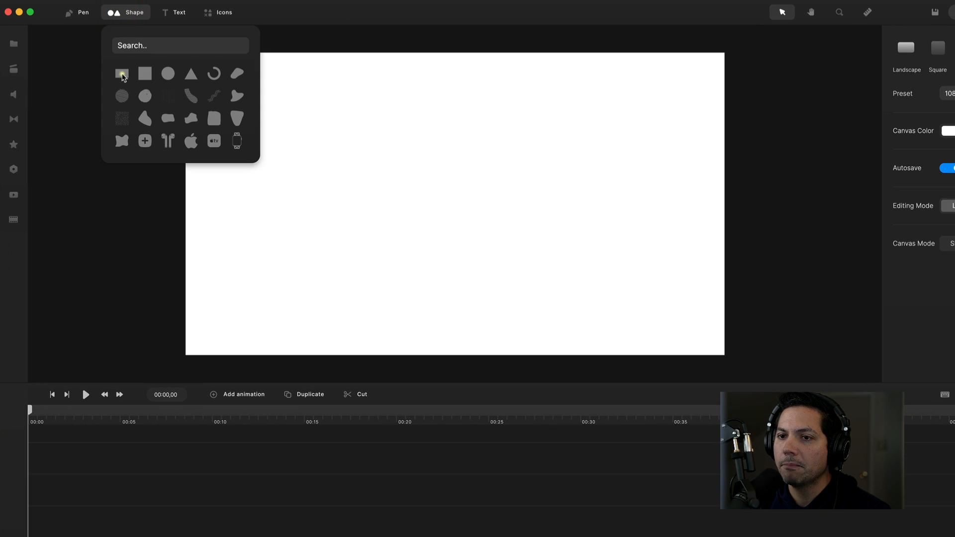
{"action": "left_click", "coordinate": [123, 77]}
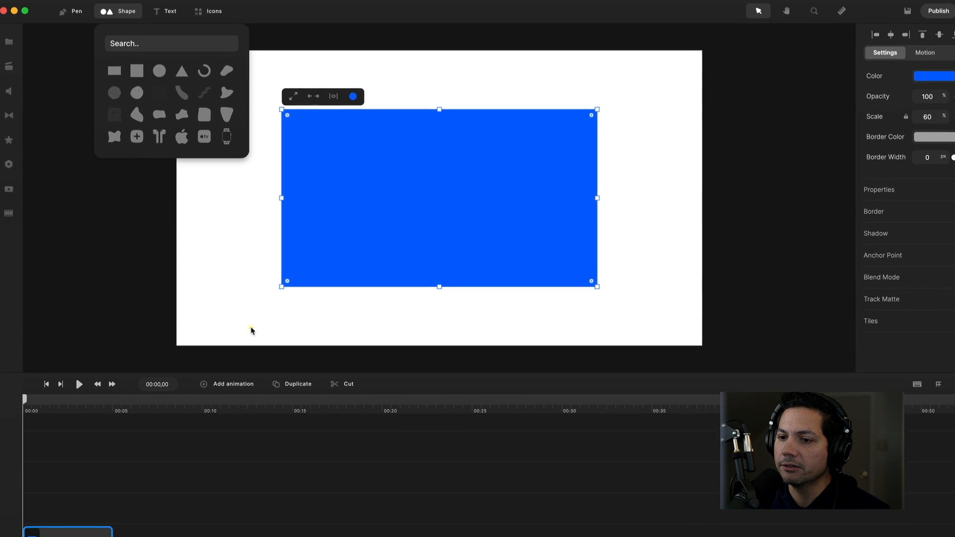
{"action": "left_click", "coordinate": [173, 502]}
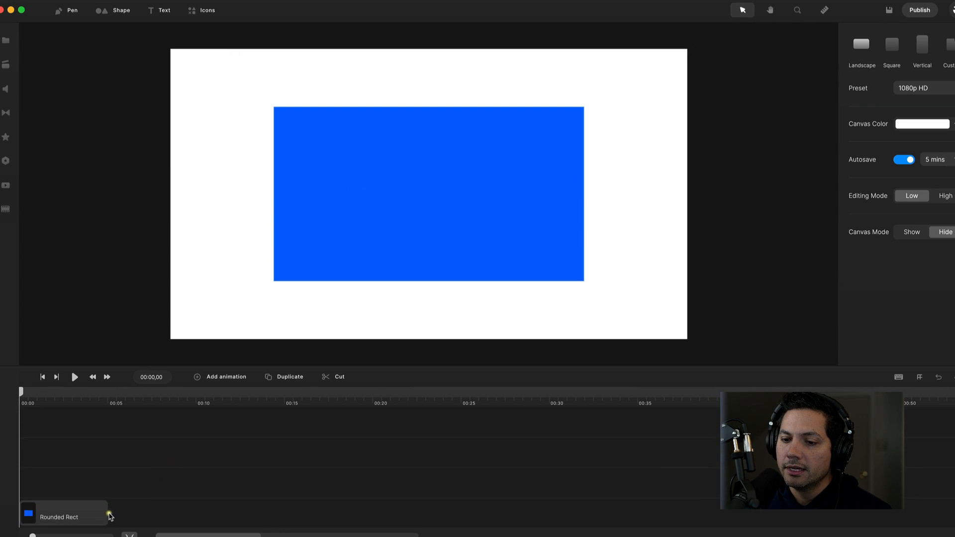
- Change the rectangle's fill to the yellow saved in the favorite colors
{"action": "left_click", "coordinate": [87, 508]}
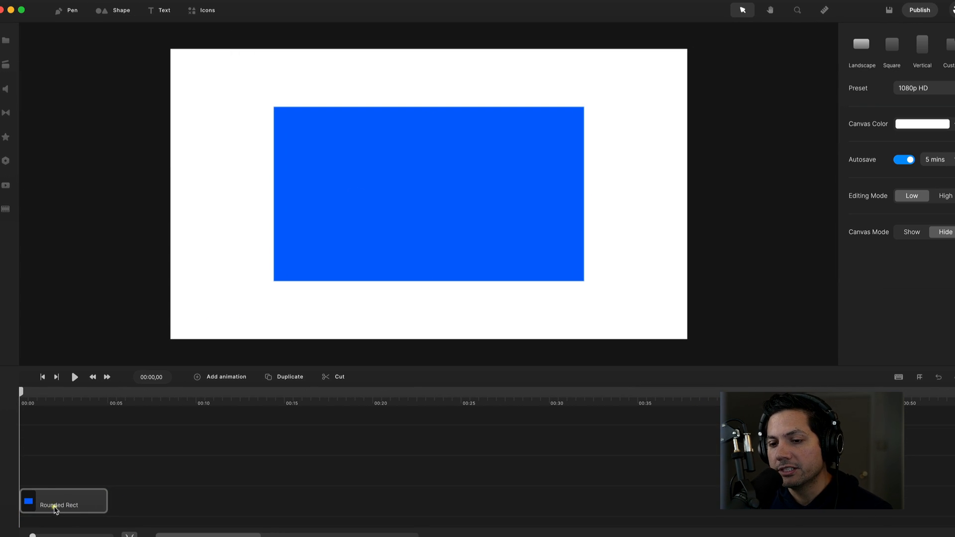
{"action": "left_click", "coordinate": [55, 506]}
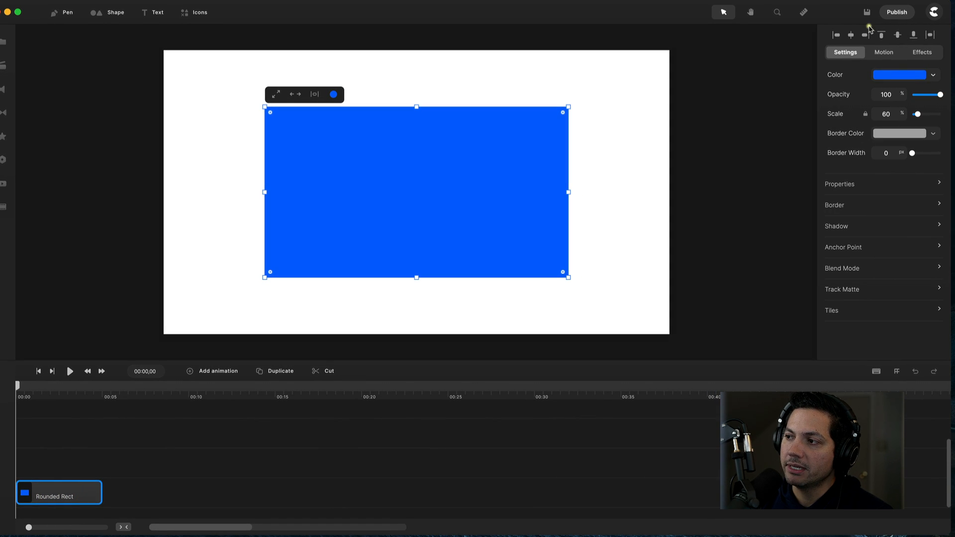
{"action": "left_click", "coordinate": [900, 75]}
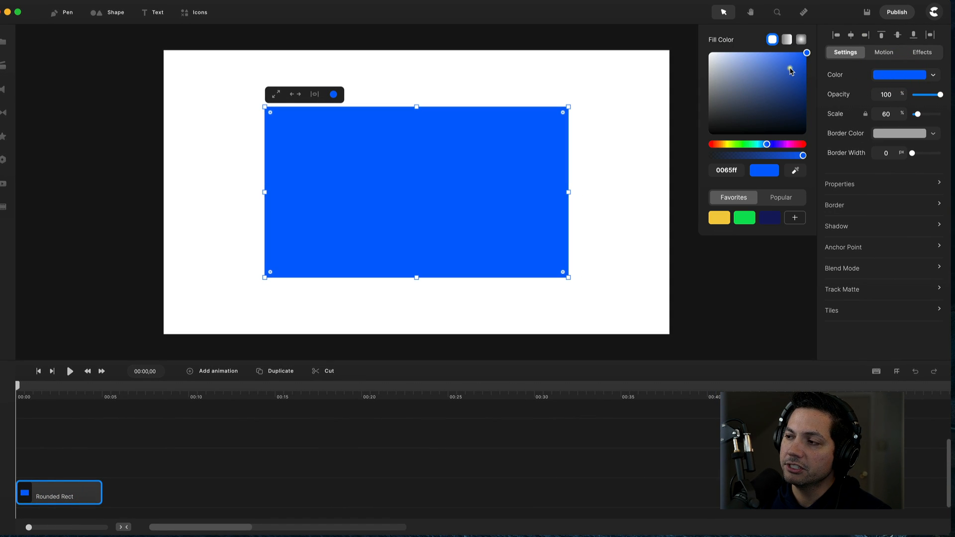
{"action": "left_click_drag", "start_coordinate": [788, 70], "coordinate": [726, 101]}
{"action": "mouse_move", "coordinate": [766, 144]}
{"action": "left_mouse_down"}
{"action": "mouse_move", "coordinate": [746, 144]}
{"action": "mouse_move", "coordinate": [785, 146]}
{"action": "mouse_move", "coordinate": [759, 145]}
{"action": "left_mouse_up"}
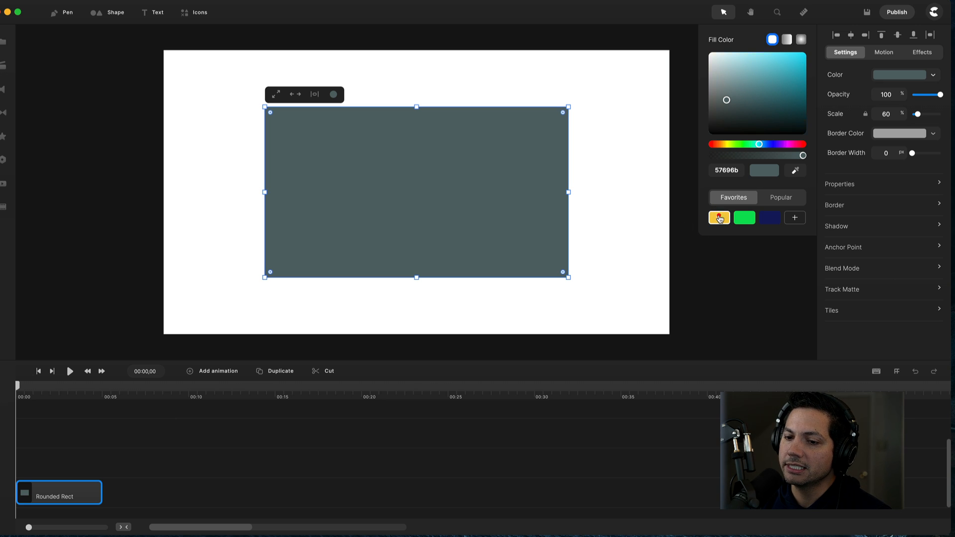
{"action": "left_click", "coordinate": [720, 219]}
{"action": "left_click", "coordinate": [80, 433]}
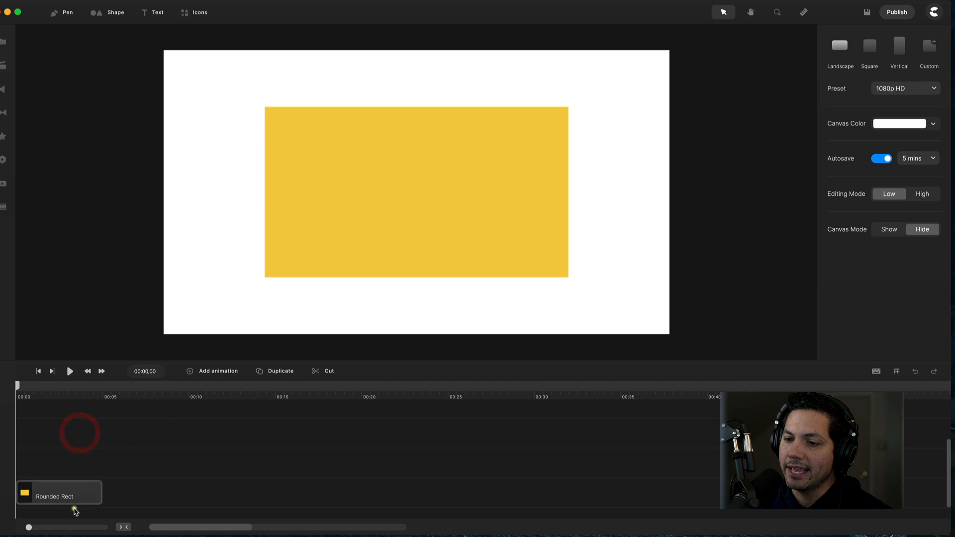
- Set the yellow rectangle's scale to 124% so it extends beyond all edges of the canvas
{"action": "left_click", "coordinate": [71, 501]}
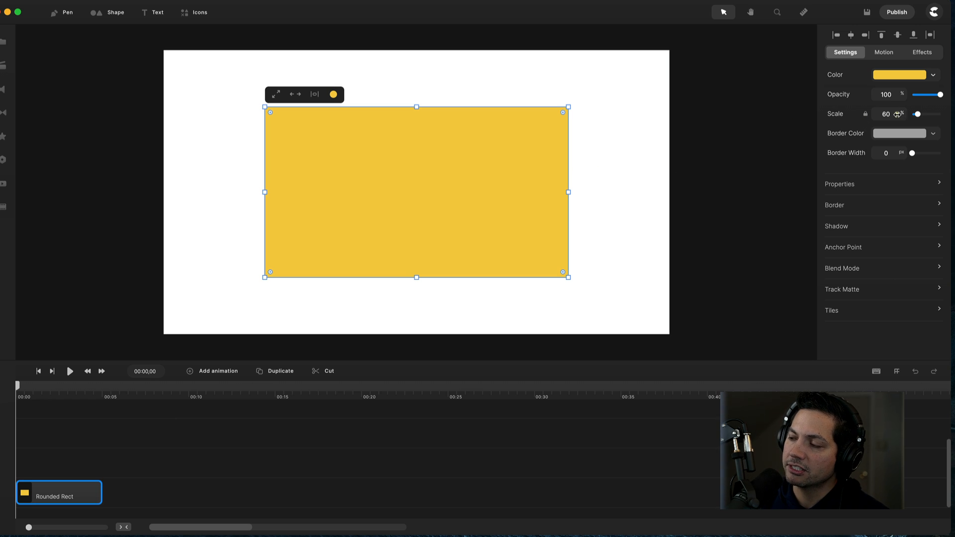
{"action": "left_click", "coordinate": [888, 114]}
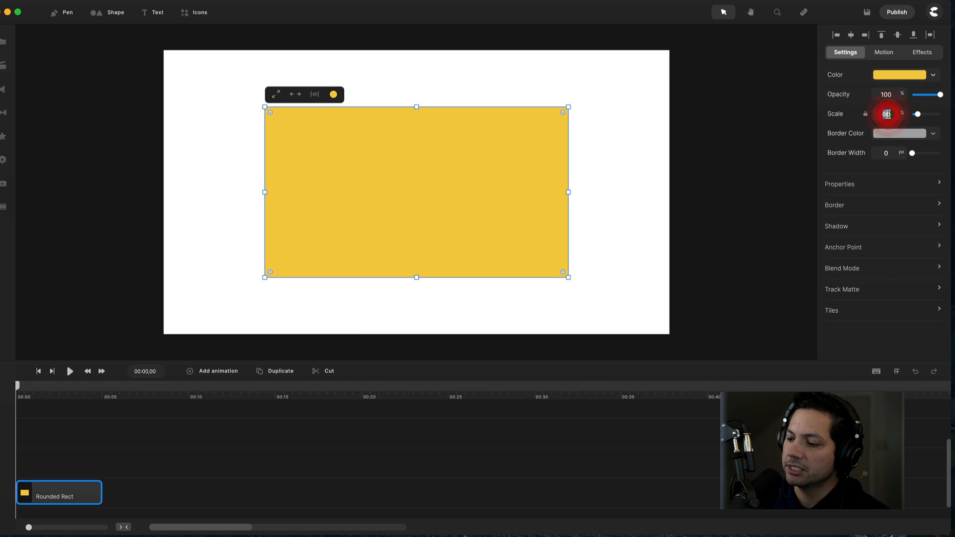
{"action": "type", "text": "124"}
{"action": "key", "text": "Return"}
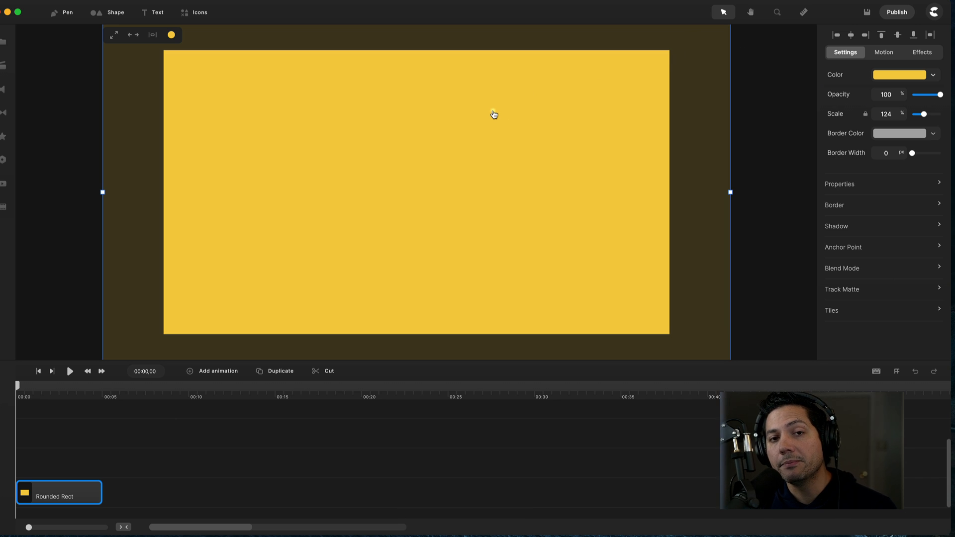
{"action": "scroll", "coordinate": [125, 139], "scroll_direction": "up", "scroll_amount": 5}
{"action": "scroll", "coordinate": [124, 138], "scroll_direction": "down", "scroll_amount": 3}
{"action": "scroll", "coordinate": [282, 158], "scroll_direction": "down", "scroll_amount": 2}
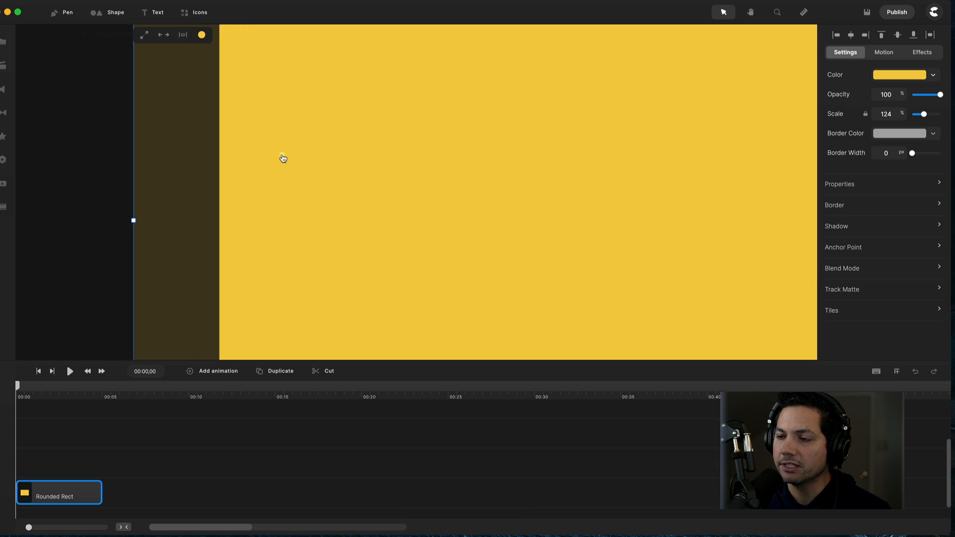
{"action": "scroll", "coordinate": [283, 158], "scroll_direction": "down", "scroll_amount": 3}
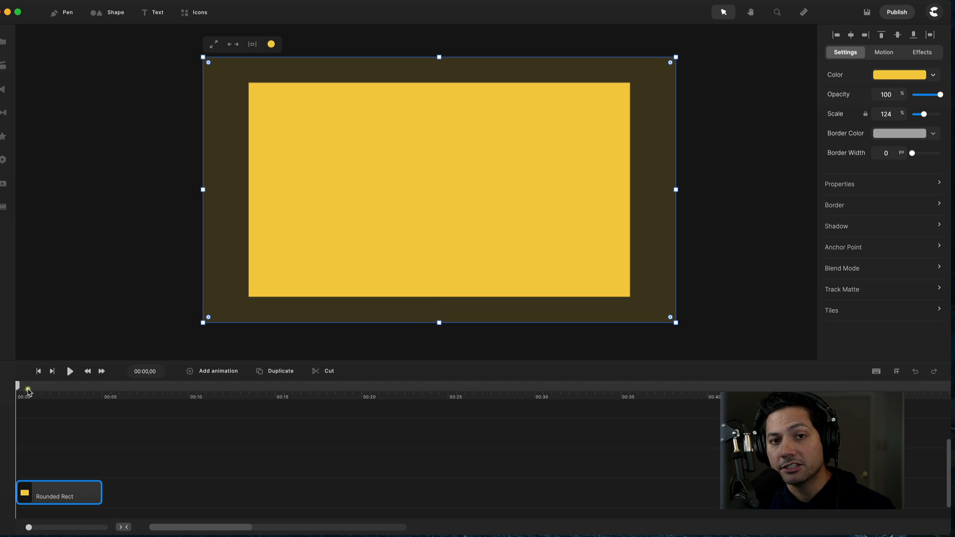
- Add an animation with the Position and Rotation properties to the rectangle at 00:00,02
{"action": "left_click", "coordinate": [45, 493]}
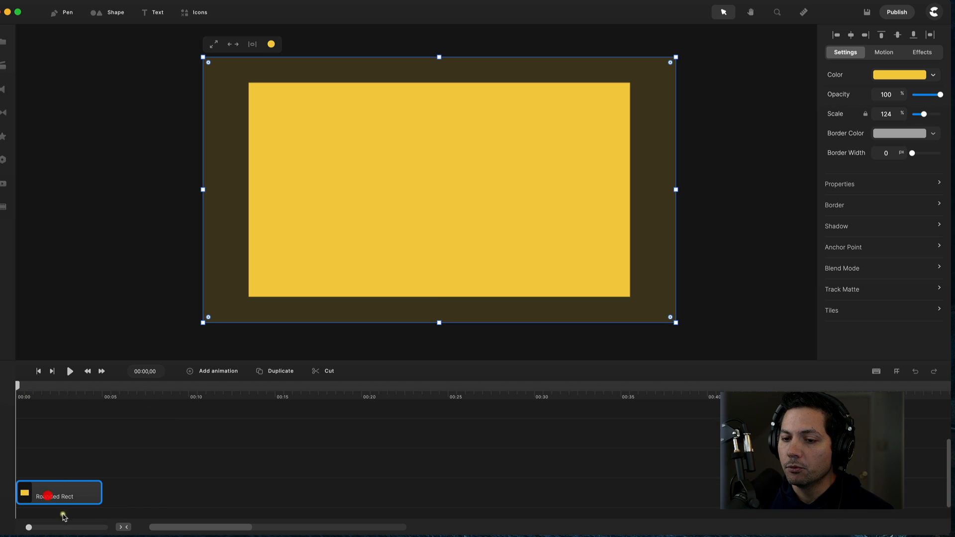
{"action": "left_click_drag", "start_coordinate": [18, 385], "coordinate": [24, 388]}
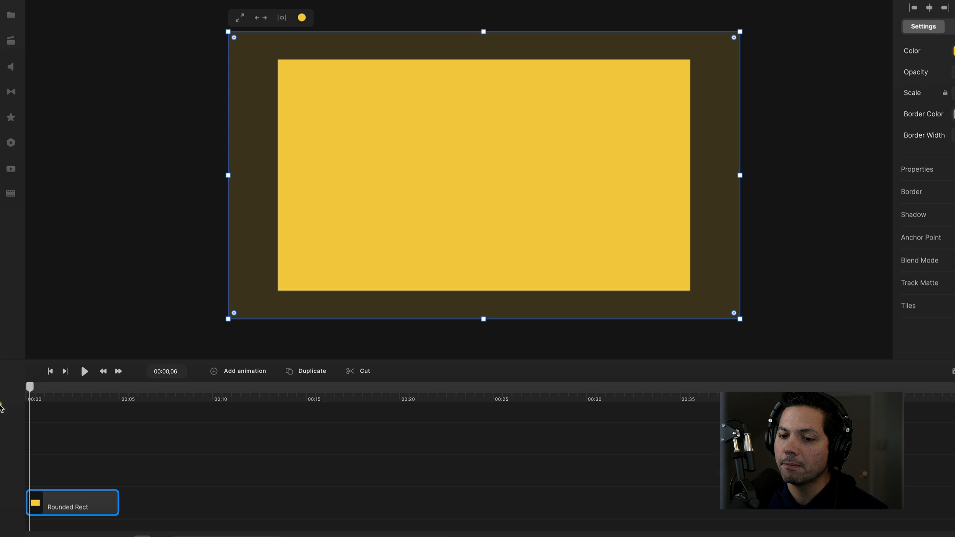
{"action": "left_click_drag", "start_coordinate": [30, 391], "coordinate": [235, 390]}
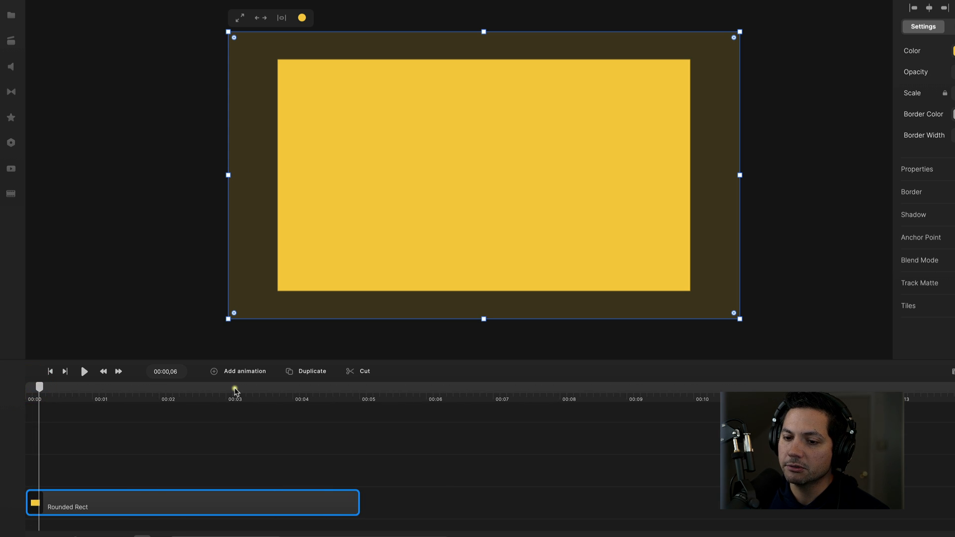
{"action": "left_click_drag", "start_coordinate": [38, 387], "coordinate": [30, 391]}
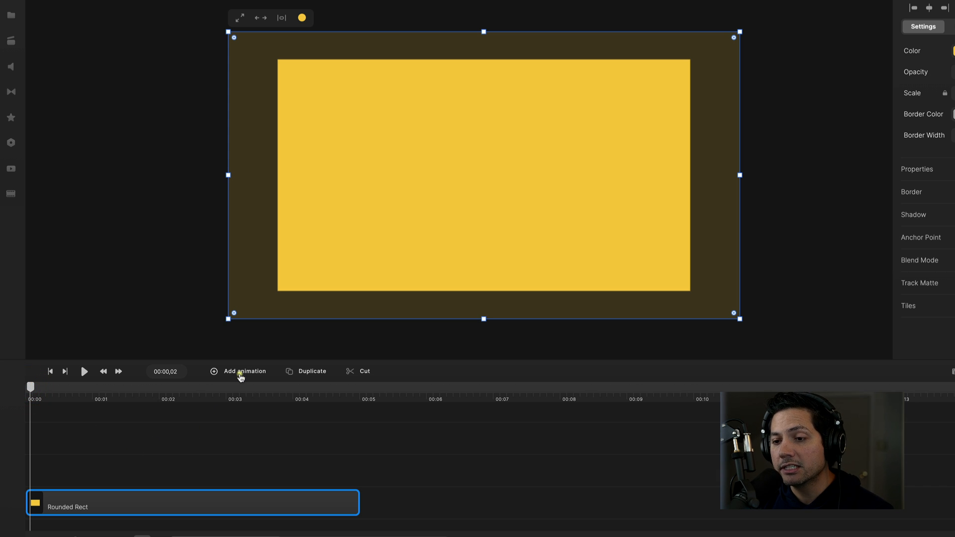
{"action": "right_click", "coordinate": [124, 505]}
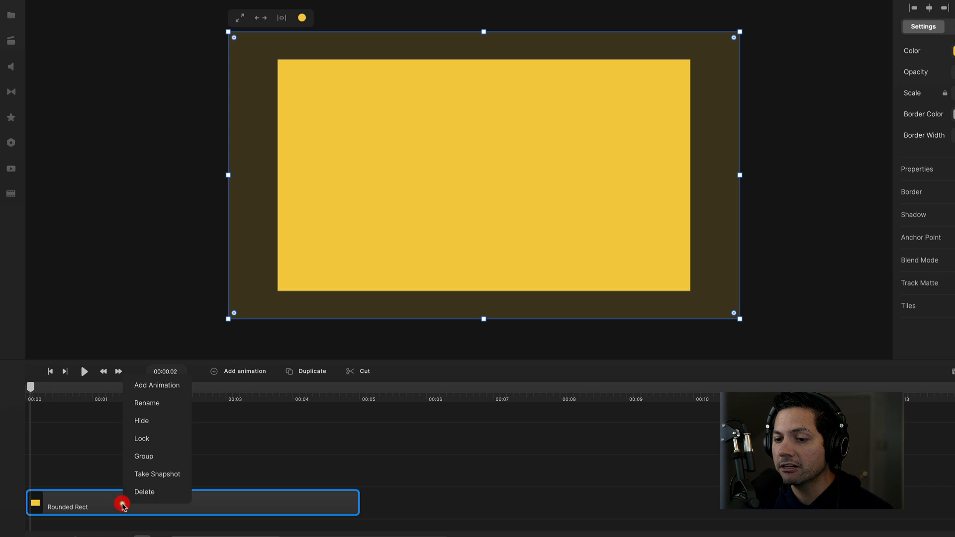
{"action": "left_click", "coordinate": [34, 390]}
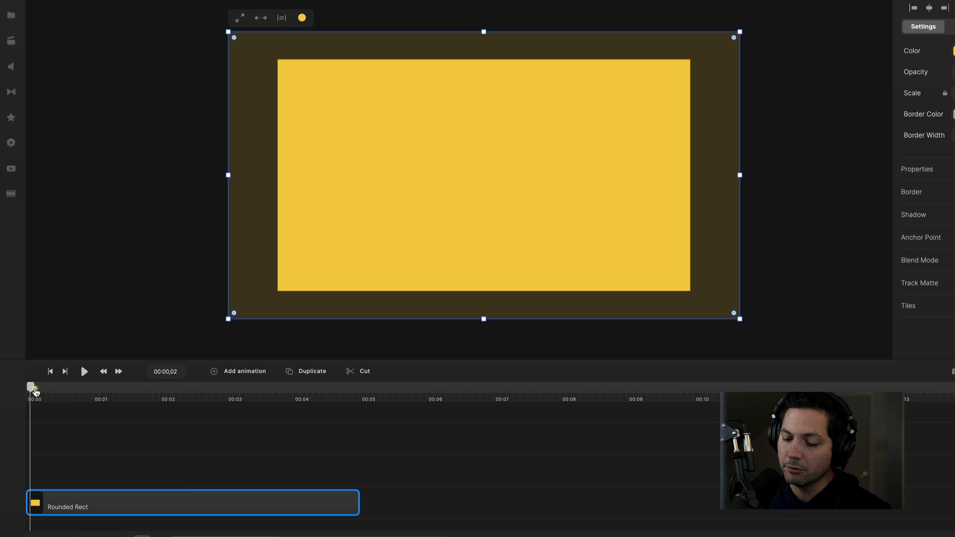
{"action": "key", "text": "p"}
{"action": "key", "text": "r"}
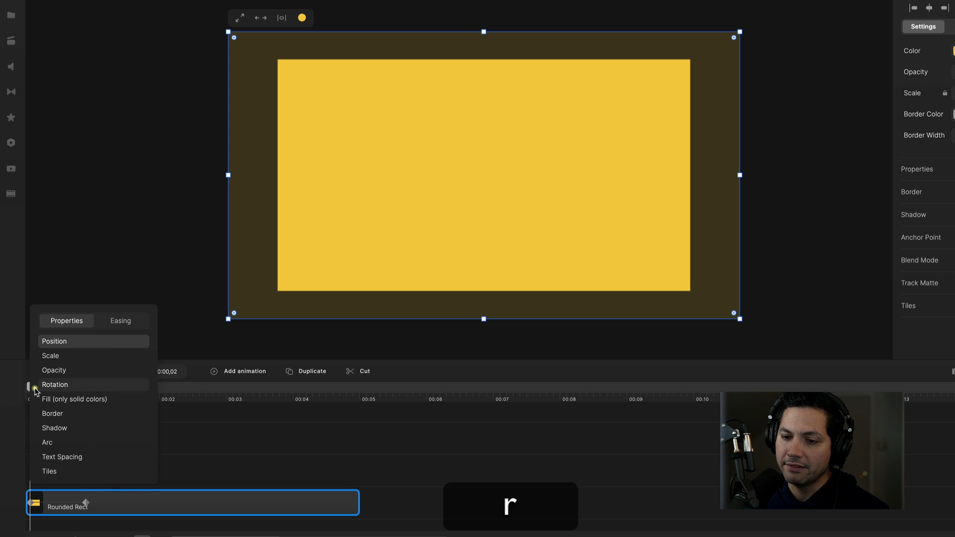
{"action": "left_click", "coordinate": [61, 341]}
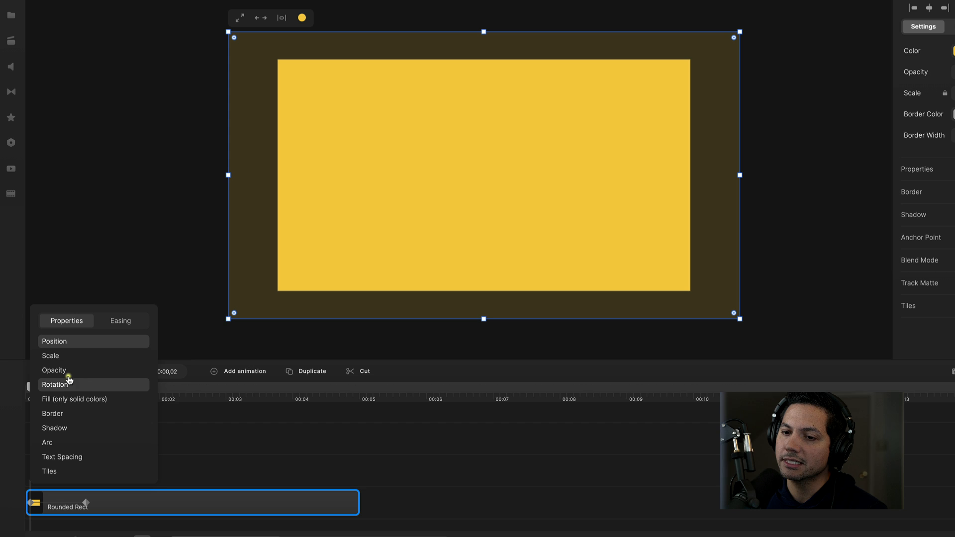
{"action": "left_click", "coordinate": [62, 354]}
{"action": "left_click", "coordinate": [232, 442]}
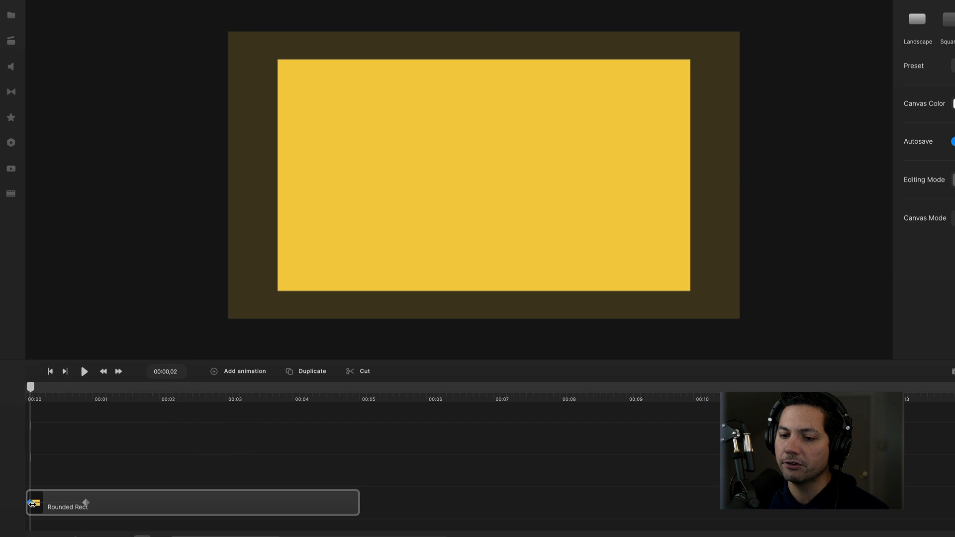
- At the first keyframe, move the rectangle fully off the canvas's left side and rotate it slightly counterclockwise
{"action": "left_click", "coordinate": [33, 504]}
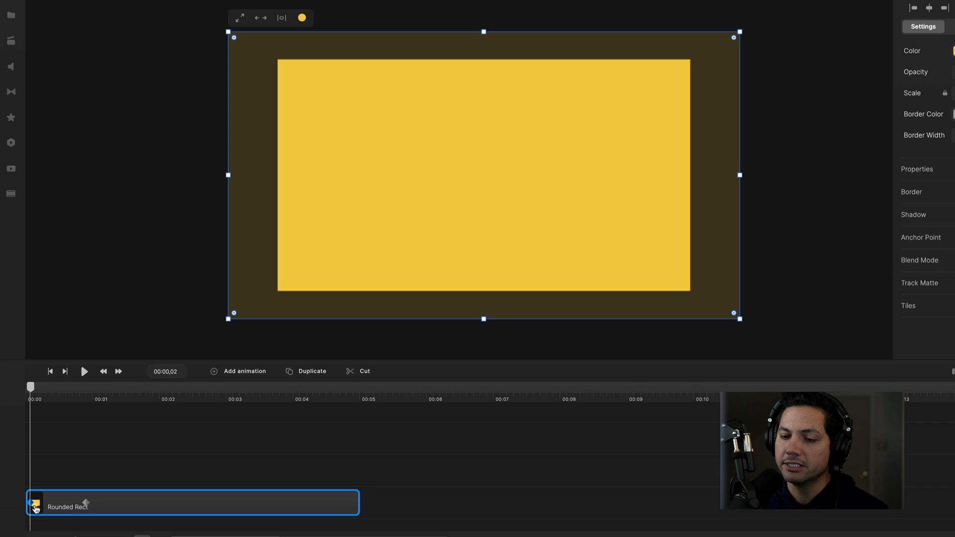
{"action": "left_click_drag", "start_coordinate": [613, 225], "coordinate": [126, 223]}
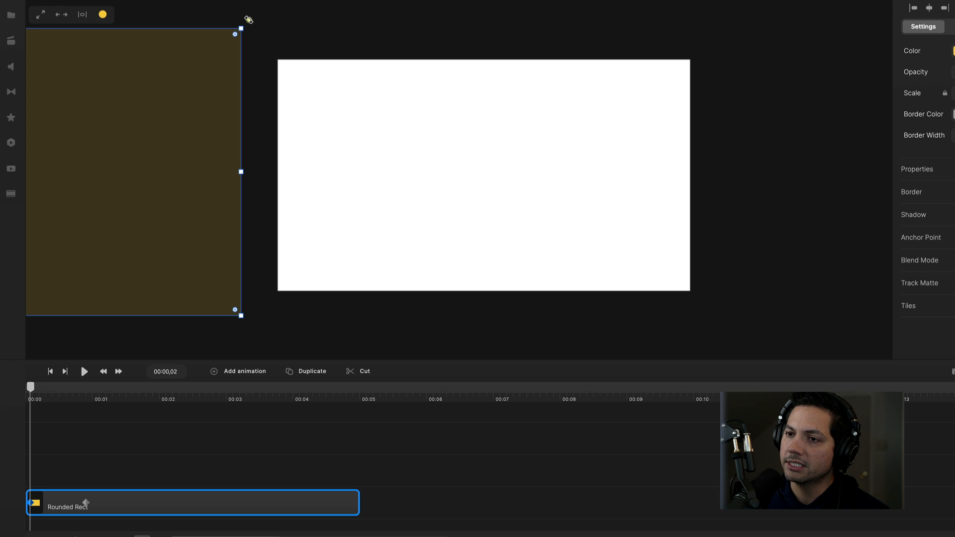
{"action": "left_click_drag", "start_coordinate": [248, 19], "coordinate": [198, 16]}
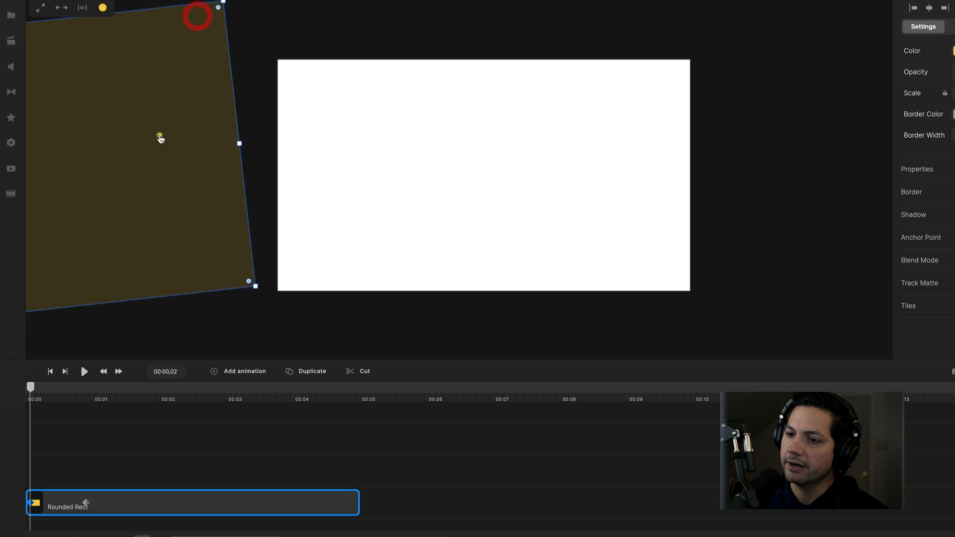
{"action": "mouse_move", "coordinate": [160, 139]}
{"action": "left_mouse_down"}
{"action": "mouse_move", "coordinate": [169, 147]}
{"action": "mouse_move", "coordinate": [162, 151]}
{"action": "left_mouse_up"}
- At the second keyframe, place the rectangle over roughly the left 40% of the canvas and tilt it slightly clockwise
{"action": "left_click", "coordinate": [87, 504]}
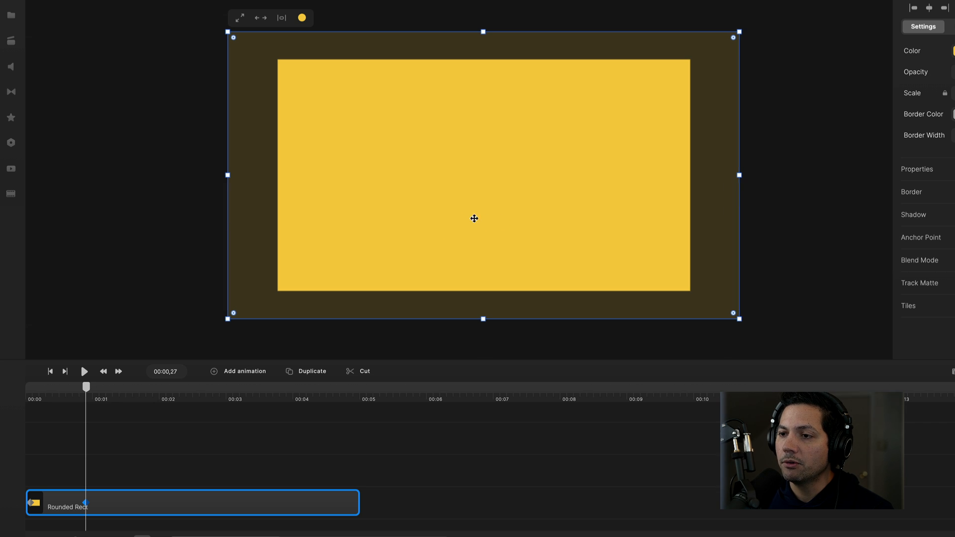
{"action": "left_click_drag", "start_coordinate": [474, 218], "coordinate": [168, 219]}
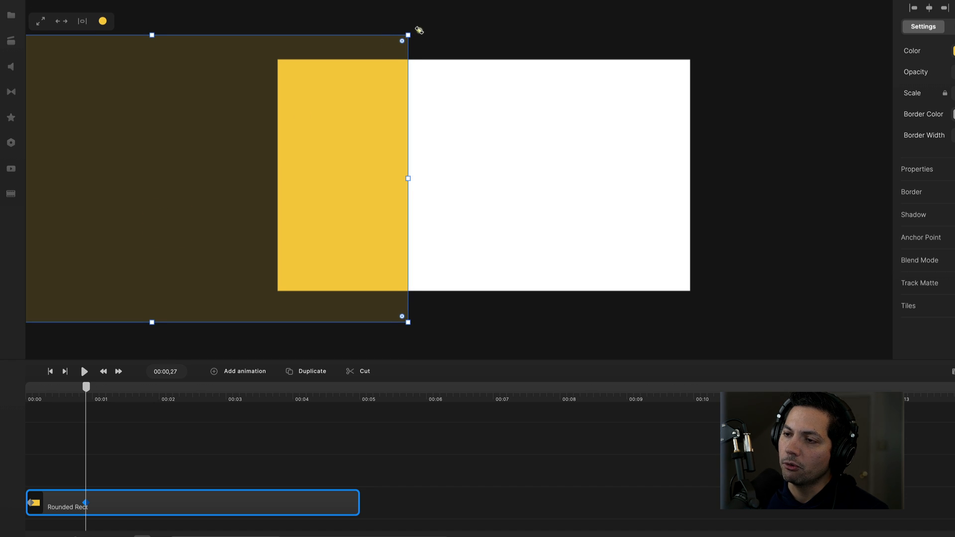
{"action": "left_click_drag", "start_coordinate": [419, 30], "coordinate": [438, 55]}
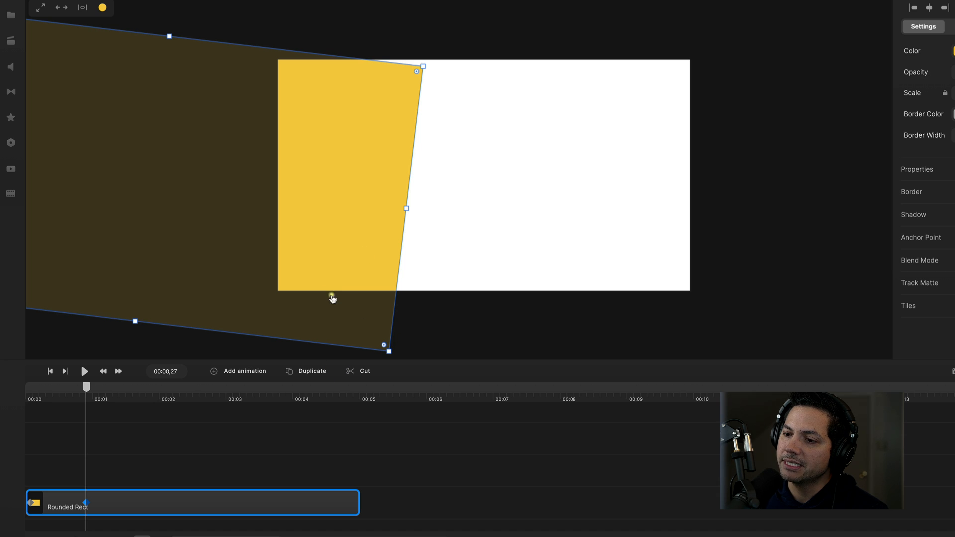
{"action": "left_click_drag", "start_coordinate": [300, 307], "coordinate": [303, 330]}
{"action": "left_click_drag", "start_coordinate": [341, 187], "coordinate": [359, 138]}
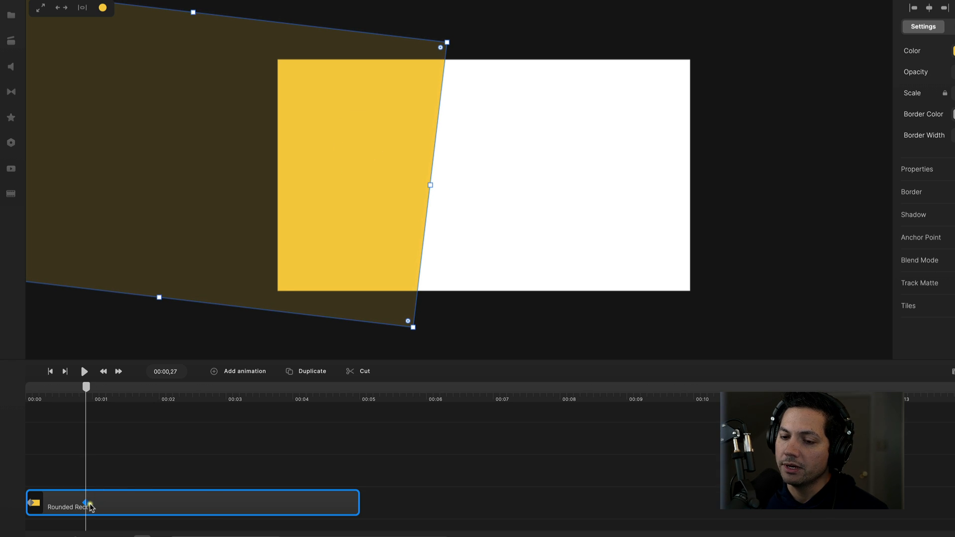
- Shorten the rectangle's entrance by moving its second keyframe to 00:00,11, playing back the sweep to check its speed
{"action": "left_click_drag", "start_coordinate": [87, 386], "coordinate": [1, 409]}
{"action": "key", "text": "space"}
{"action": "key", "text": "space"}
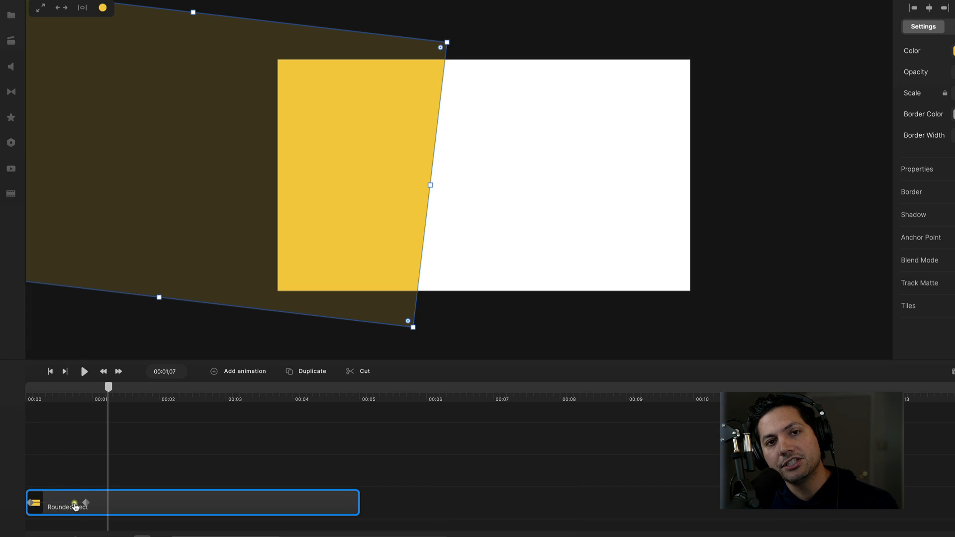
{"action": "left_click_drag", "start_coordinate": [85, 505], "coordinate": [38, 509]}
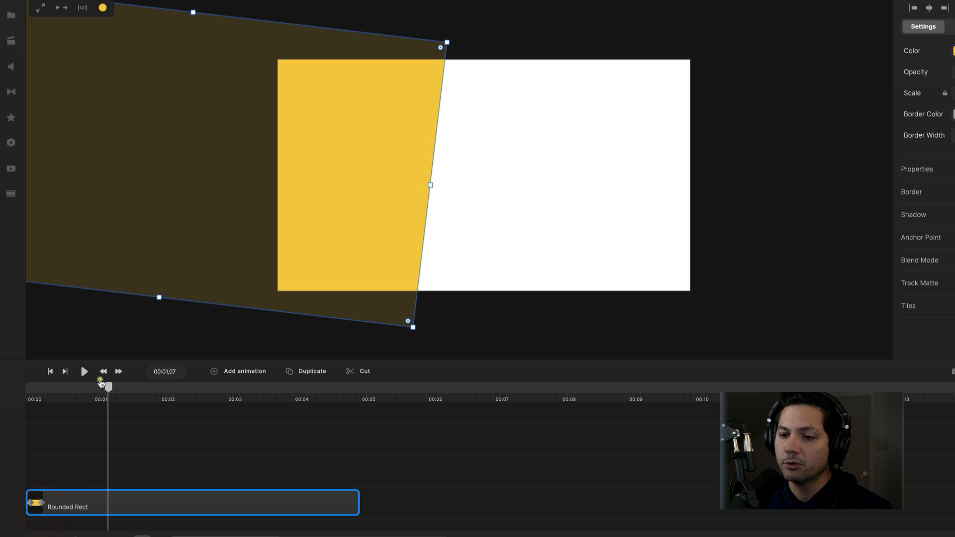
{"action": "left_click_drag", "start_coordinate": [109, 390], "coordinate": [27, 391]}
{"action": "key", "text": "space"}
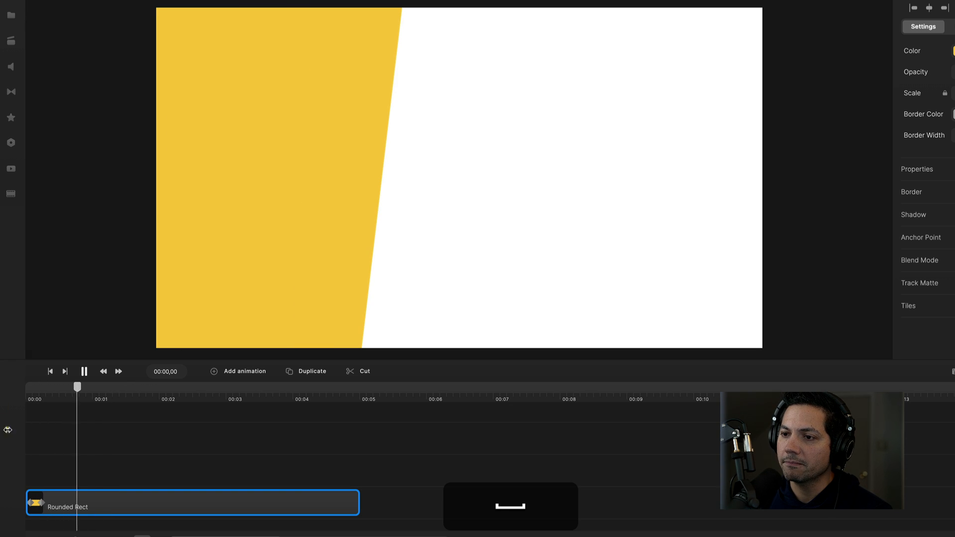
{"action": "key", "text": "space"}
{"action": "left_click_drag", "start_coordinate": [44, 503], "coordinate": [52, 504]}
{"action": "key", "text": "space"}
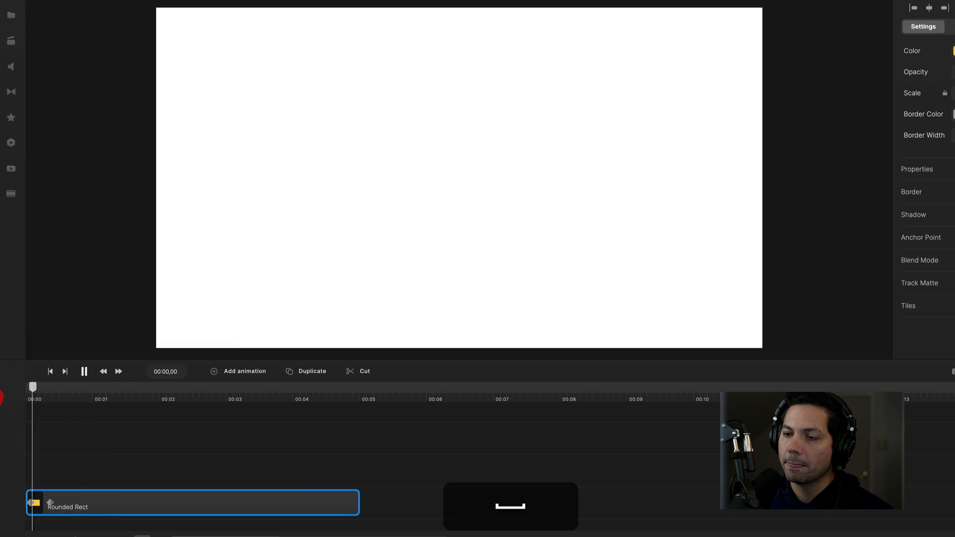
{"action": "key", "text": "space"}
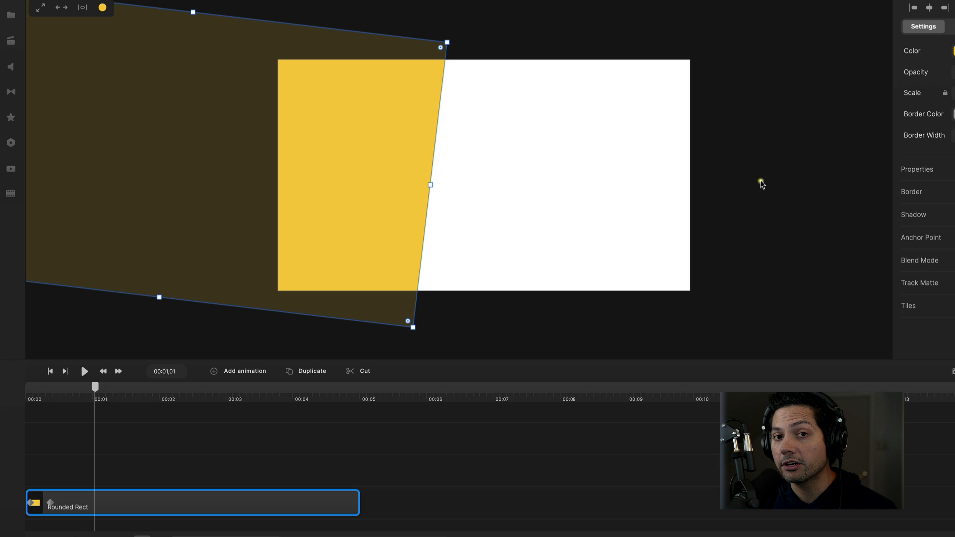
- Add an animation with Position and Rotation to the rectangle at the second keyframe, 00:00,11, and select its end keyframe
{"action": "left_click_drag", "start_coordinate": [96, 393], "coordinate": [75, 393]}
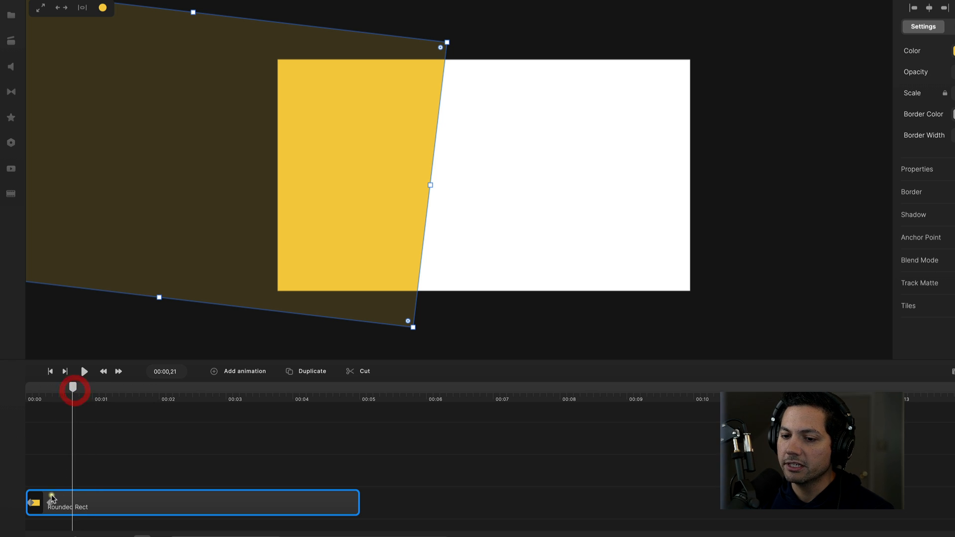
{"action": "left_click", "coordinate": [50, 504]}
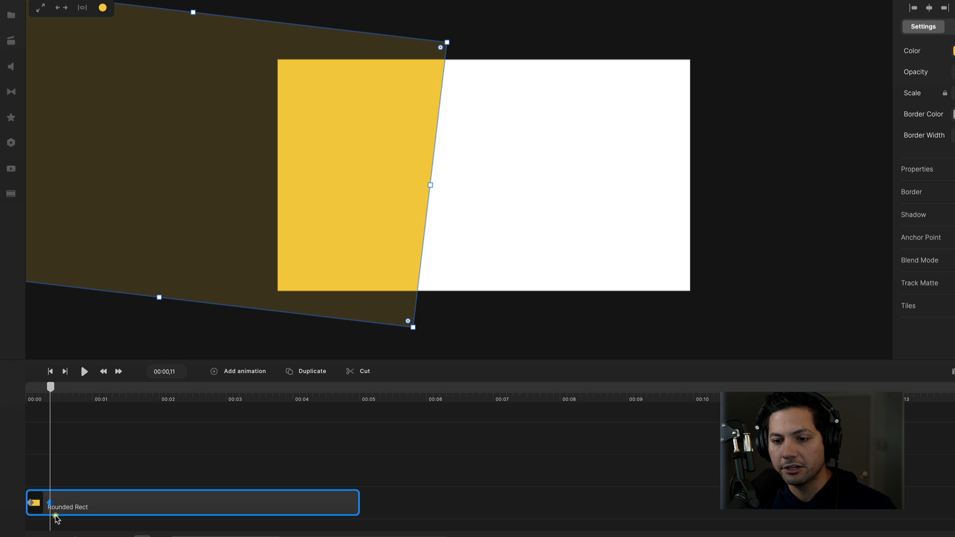
{"action": "key", "text": "p"}
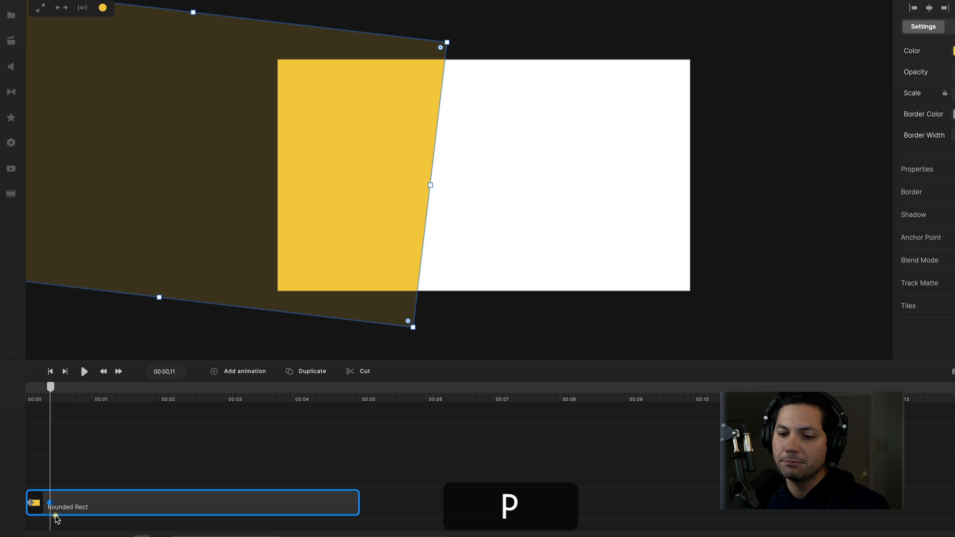
{"action": "key", "text": "r"}
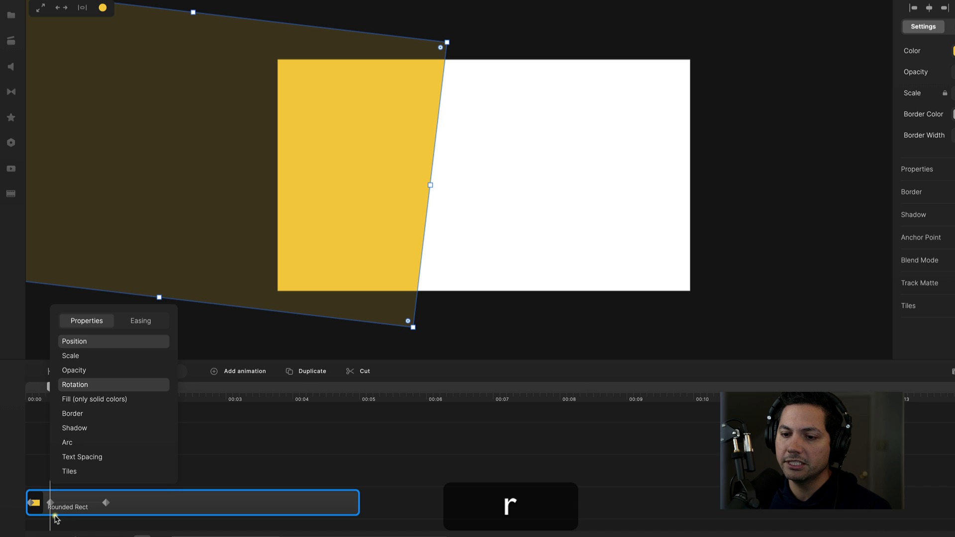
{"action": "left_click", "coordinate": [103, 502]}
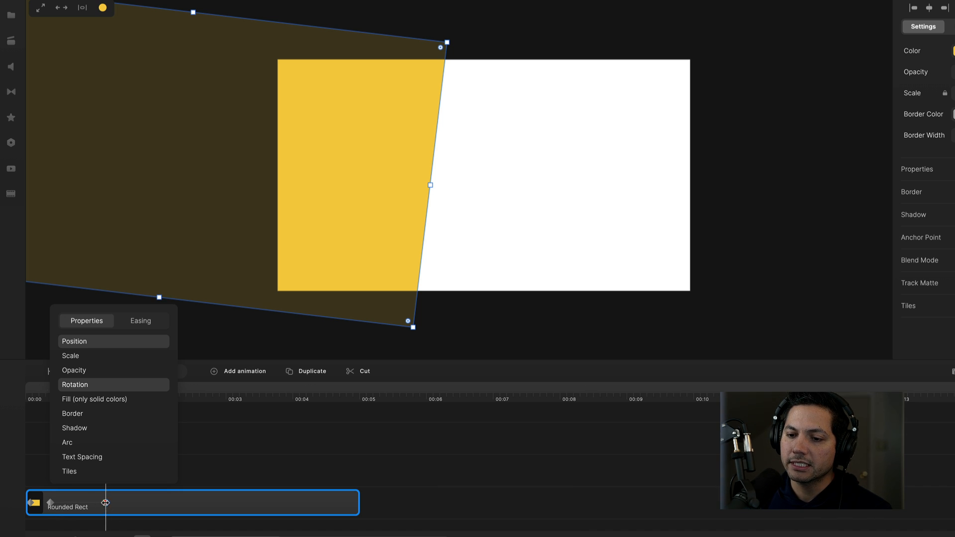
{"action": "left_click", "coordinate": [194, 458]}
{"action": "left_click", "coordinate": [106, 504]}
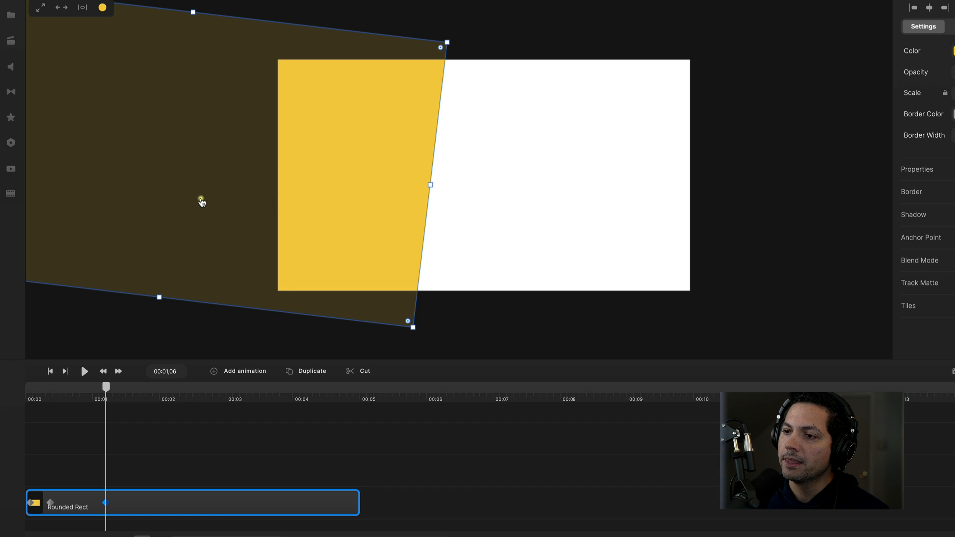
- At the third keyframe, move the rectangle over roughly the left 70% of the canvas and tilt it slightly counterclockwise
{"action": "left_click_drag", "start_coordinate": [201, 202], "coordinate": [317, 209]}
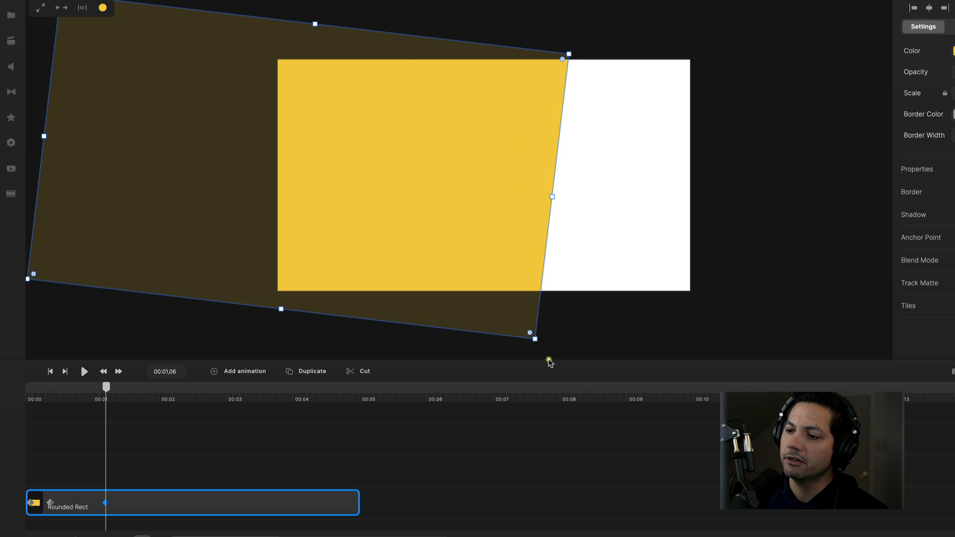
{"action": "left_click_drag", "start_coordinate": [548, 342], "coordinate": [575, 288]}
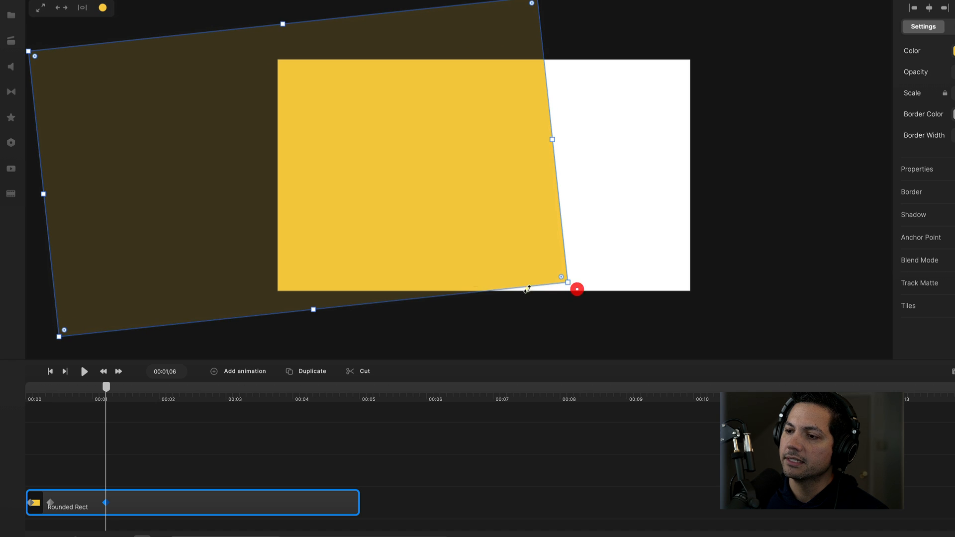
{"action": "left_click_drag", "start_coordinate": [459, 263], "coordinate": [467, 284]}
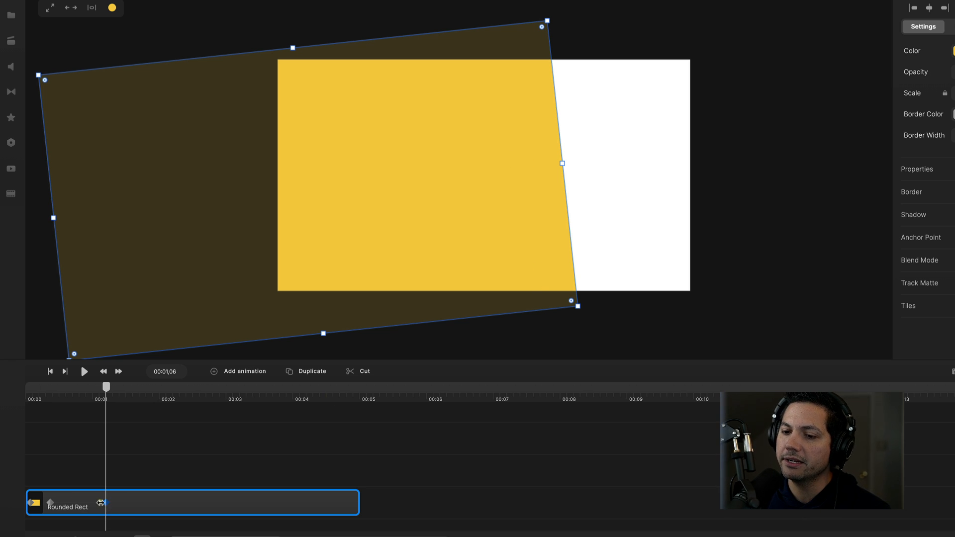
- Move the third keyframe earlier to 00:00,19 and play back the animation from the start
{"action": "left_click_drag", "start_coordinate": [106, 504], "coordinate": [70, 504]}
{"action": "left_click_drag", "start_coordinate": [70, 387], "coordinate": [15, 401]}
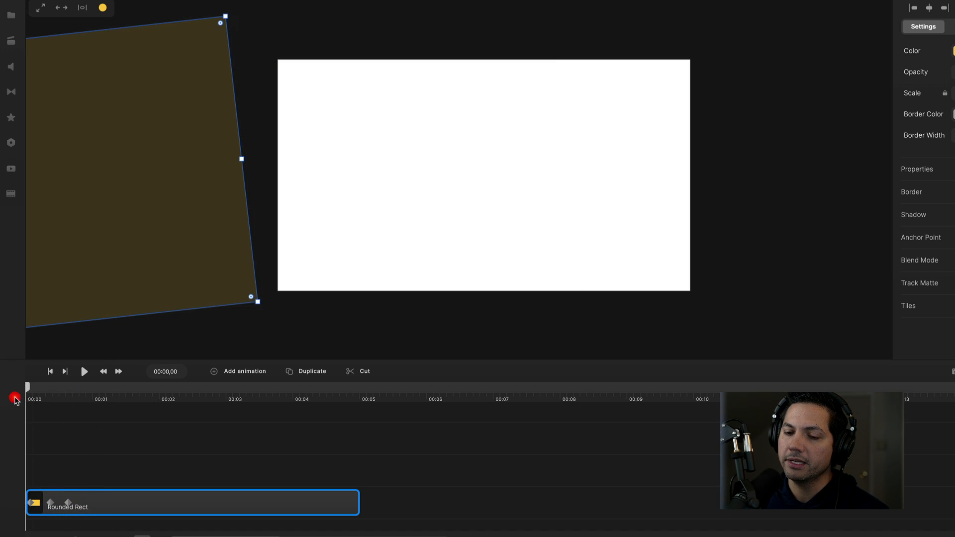
{"action": "key", "text": "space"}
{"action": "key", "text": "space"}
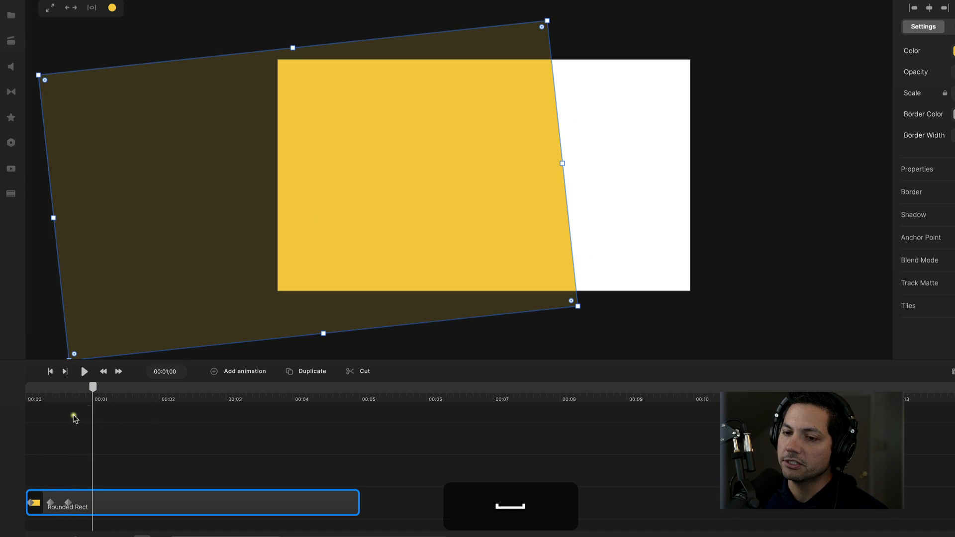
{"action": "left_click_drag", "start_coordinate": [36, 400], "coordinate": [85, 405]}
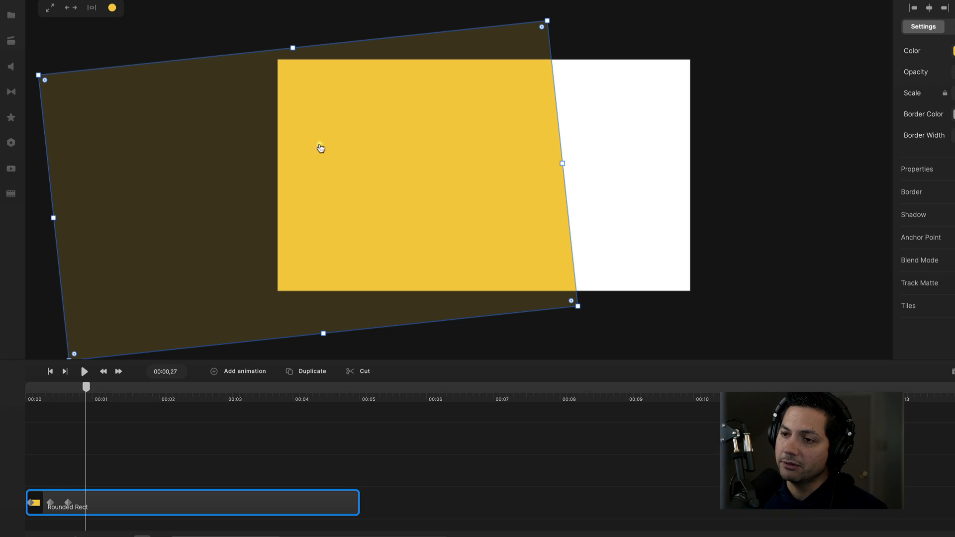
- Add another Position and Rotation animation at the third keyframe, 00:00,19, and select its end keyframe
{"action": "left_click", "coordinate": [70, 503]}
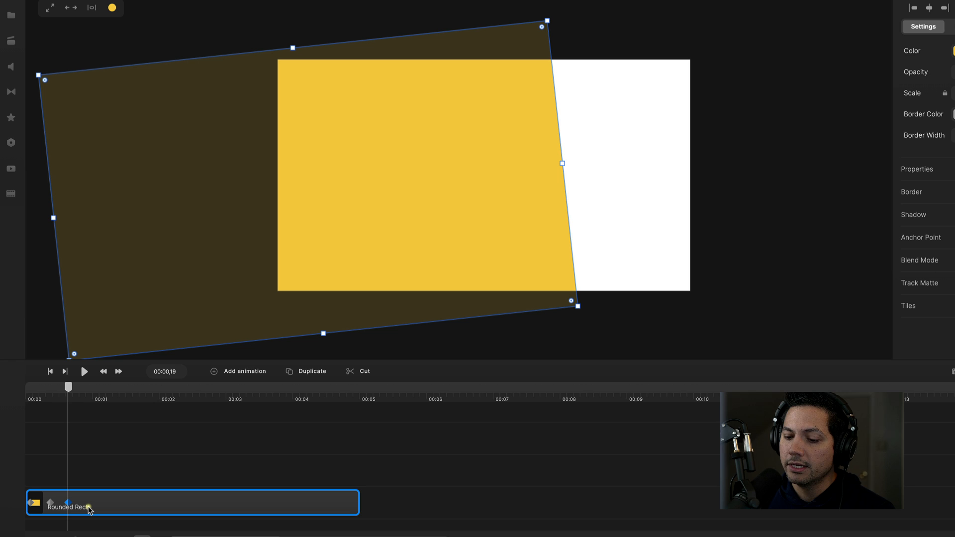
{"action": "key", "text": "p"}
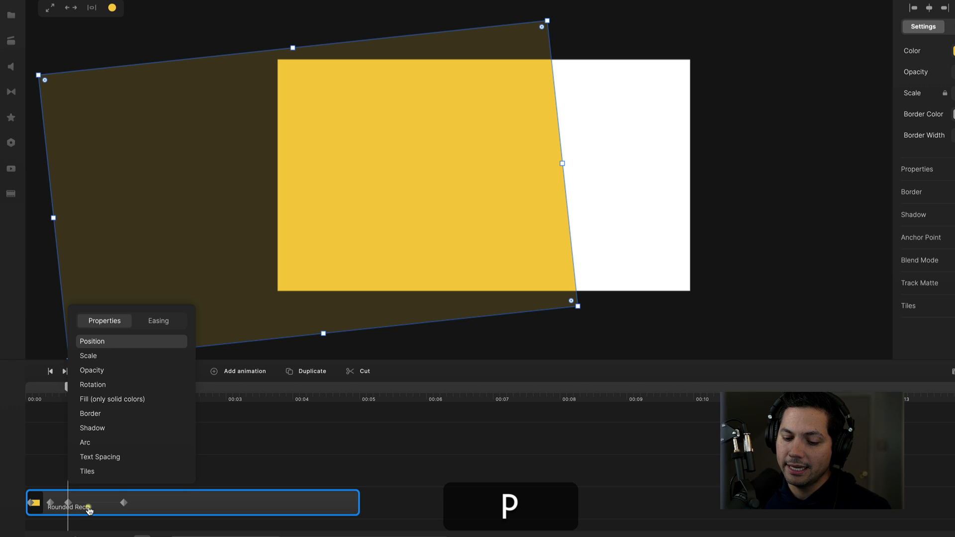
{"action": "key", "text": "r"}
{"action": "left_click", "coordinate": [135, 356]}
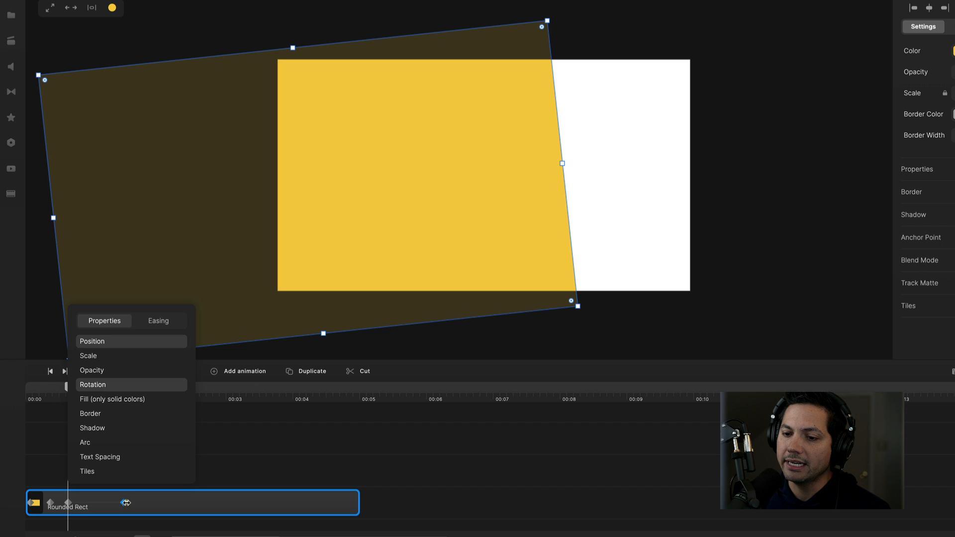
{"action": "left_click", "coordinate": [244, 472]}
{"action": "left_click", "coordinate": [123, 503]}
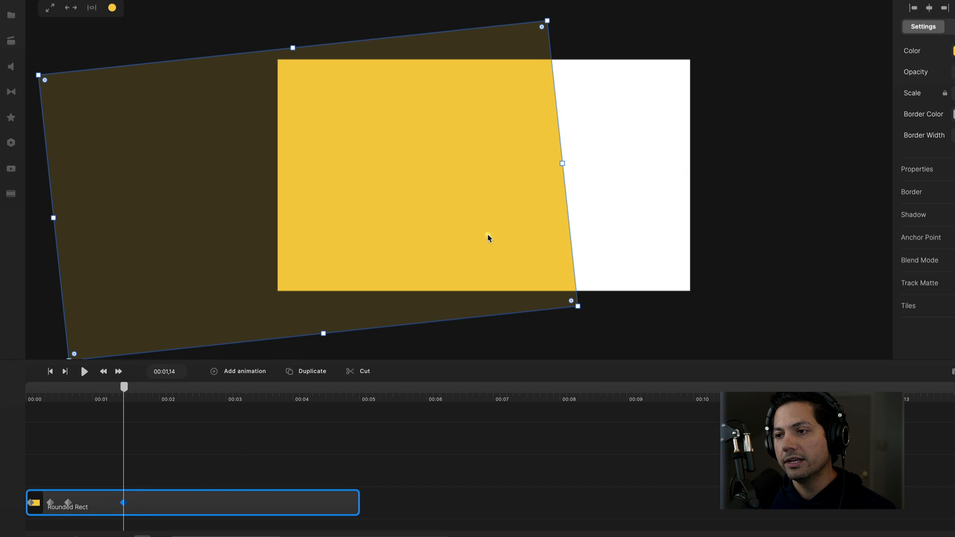
- At the fourth keyframe, move the rectangle so it covers the whole canvas and tilt it slightly clockwise
{"action": "left_click_drag", "start_coordinate": [213, 265], "coordinate": [376, 249]}
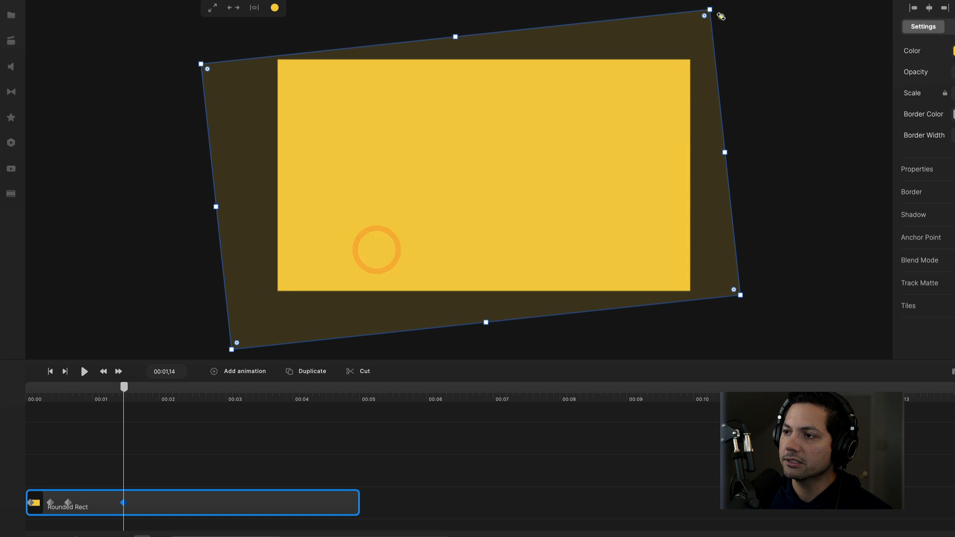
{"action": "left_click_drag", "start_coordinate": [723, 10], "coordinate": [756, 58]}
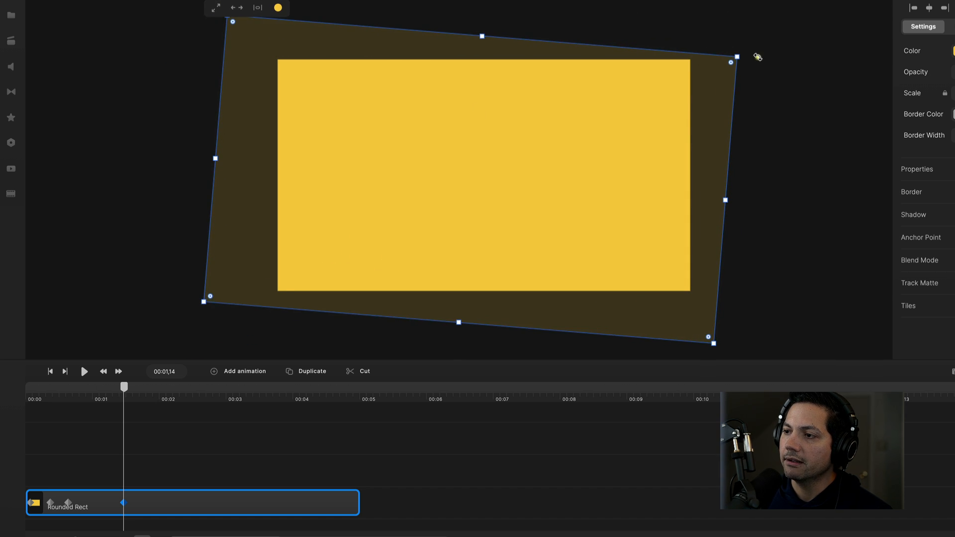
{"action": "left_click", "coordinate": [628, 127]}
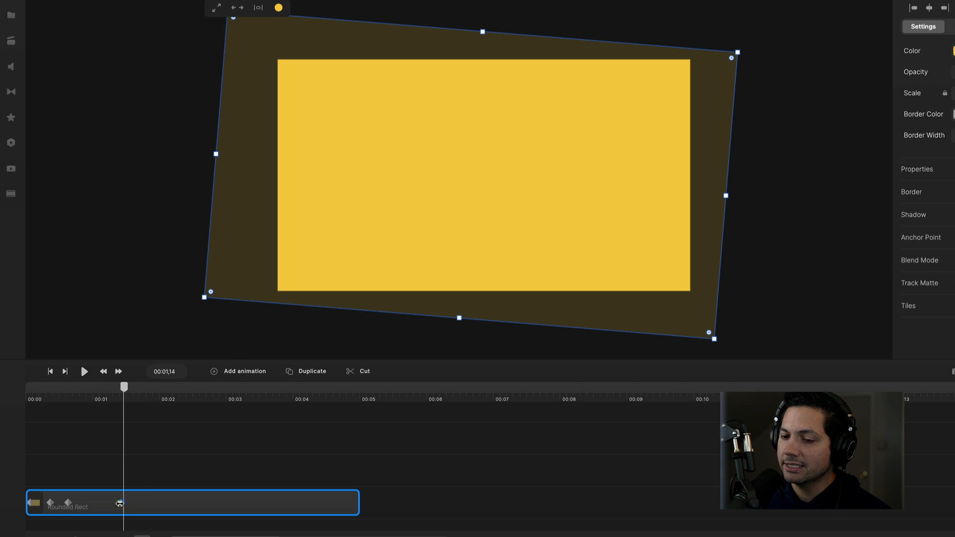
- Move the fourth keyframe earlier to just before the one-second mark and play back the full sweep from the start
{"action": "left_click_drag", "start_coordinate": [123, 502], "coordinate": [94, 507]}
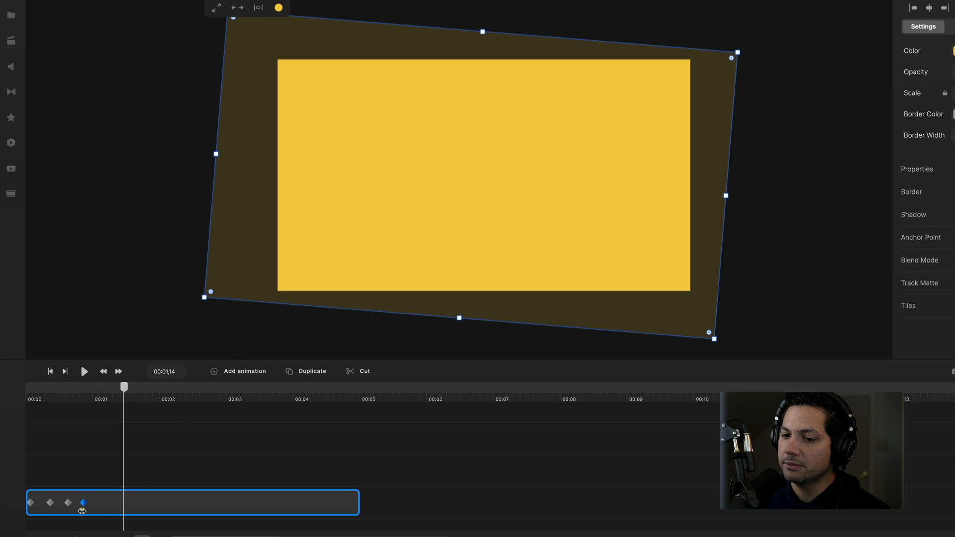
{"action": "left_click", "coordinate": [82, 512]}
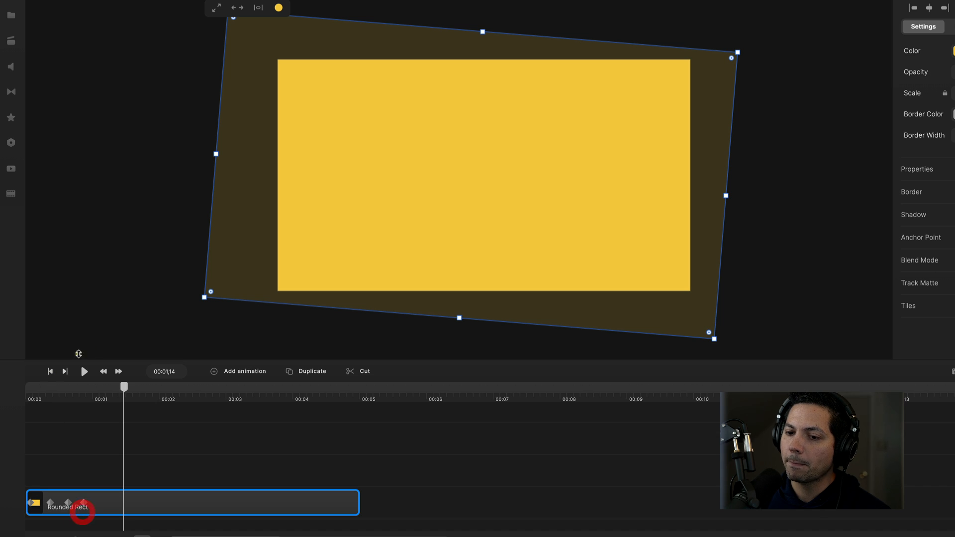
{"action": "left_click_drag", "start_coordinate": [124, 386], "coordinate": [26, 387]}
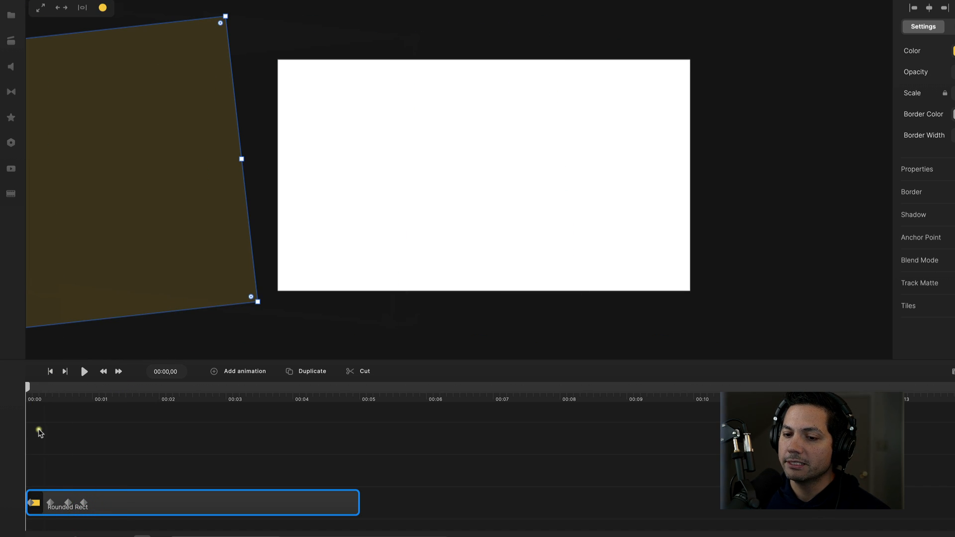
{"action": "key", "text": "space"}
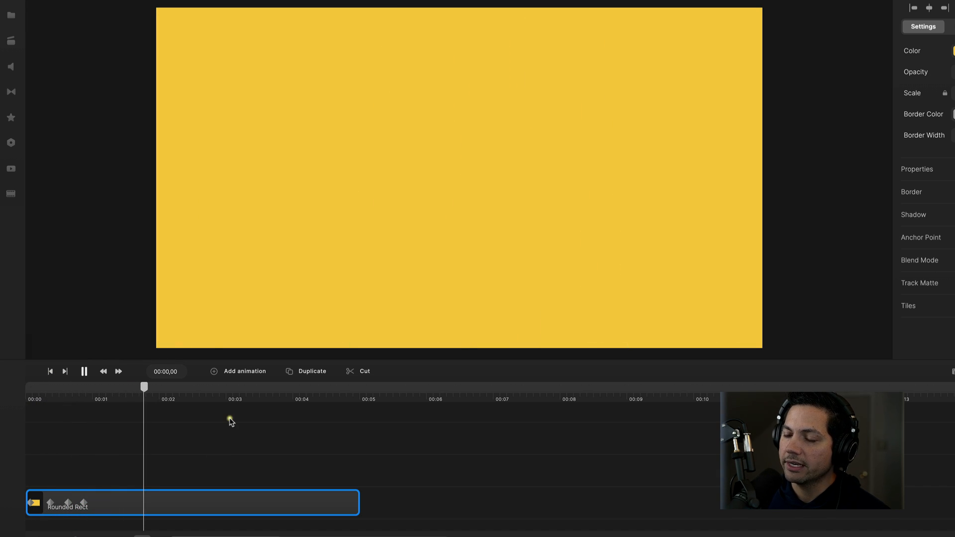
{"action": "key", "text": "space"}
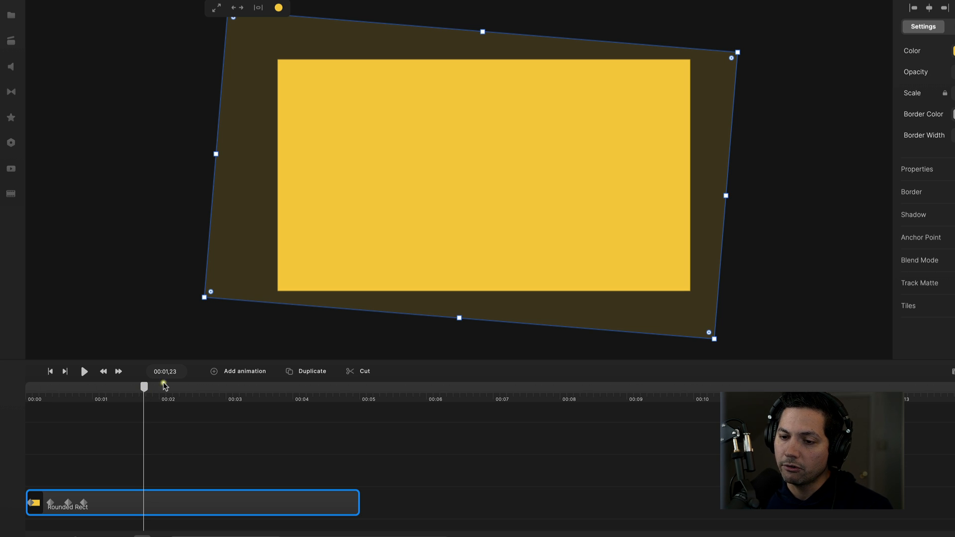
- Add an animation with the Position and Rotation properties to the rectangle at 00:02,09
{"action": "left_click_drag", "start_coordinate": [142, 392], "coordinate": [115, 411]}
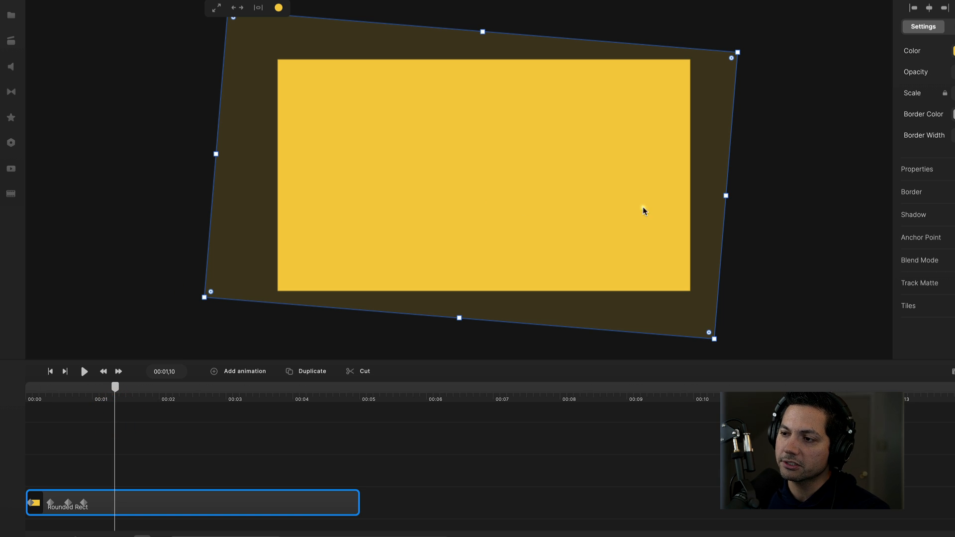
{"action": "left_click_drag", "start_coordinate": [115, 390], "coordinate": [184, 400]}
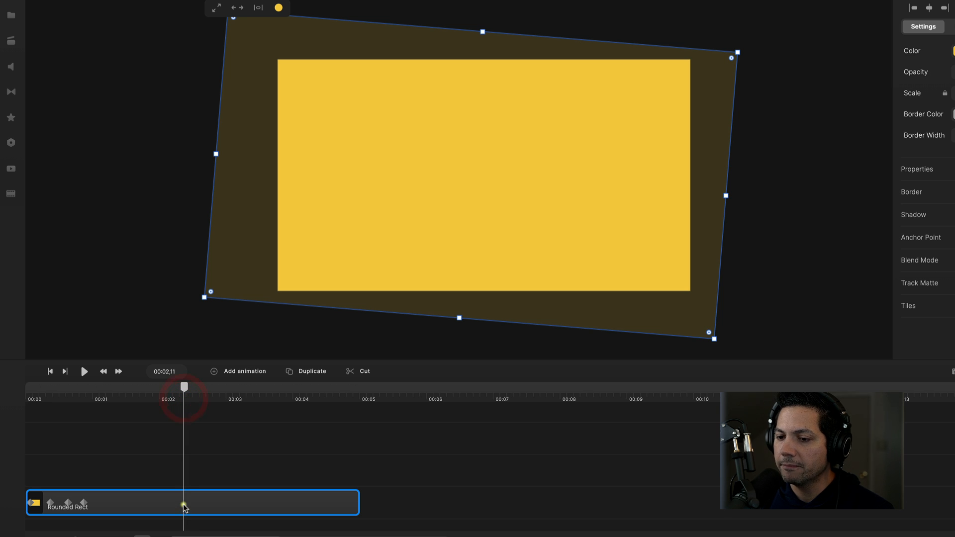
{"action": "left_click", "coordinate": [182, 388]}
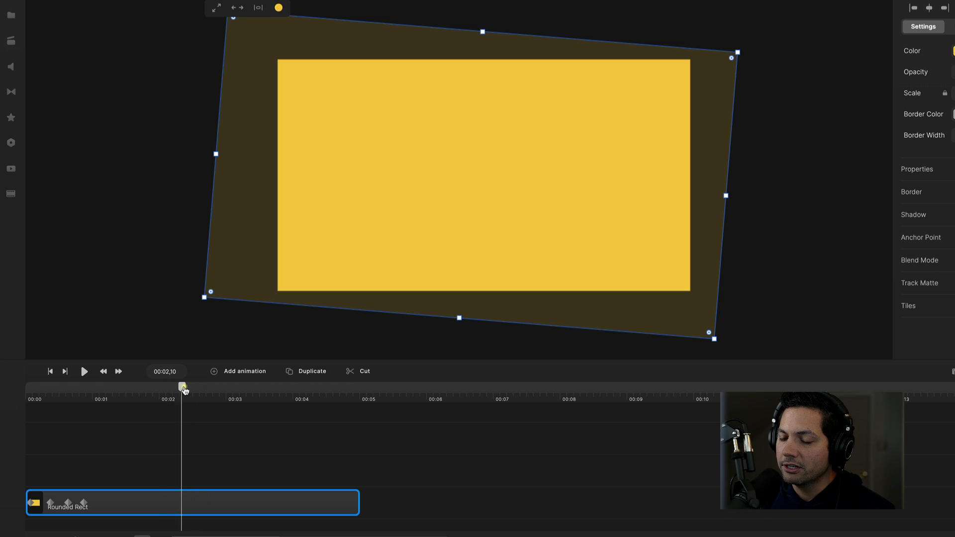
{"action": "left_click", "coordinate": [182, 389]}
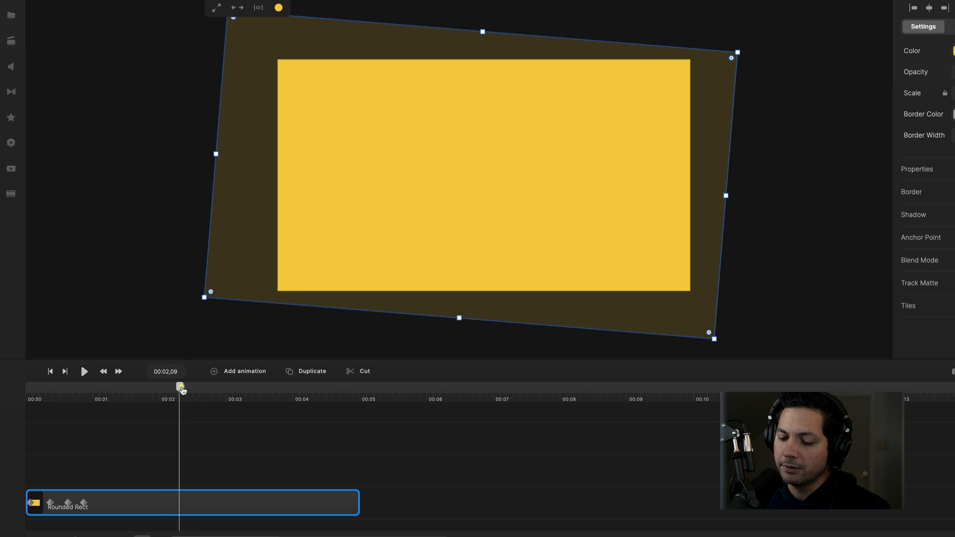
{"action": "key", "text": "p"}
{"action": "key", "text": "r"}
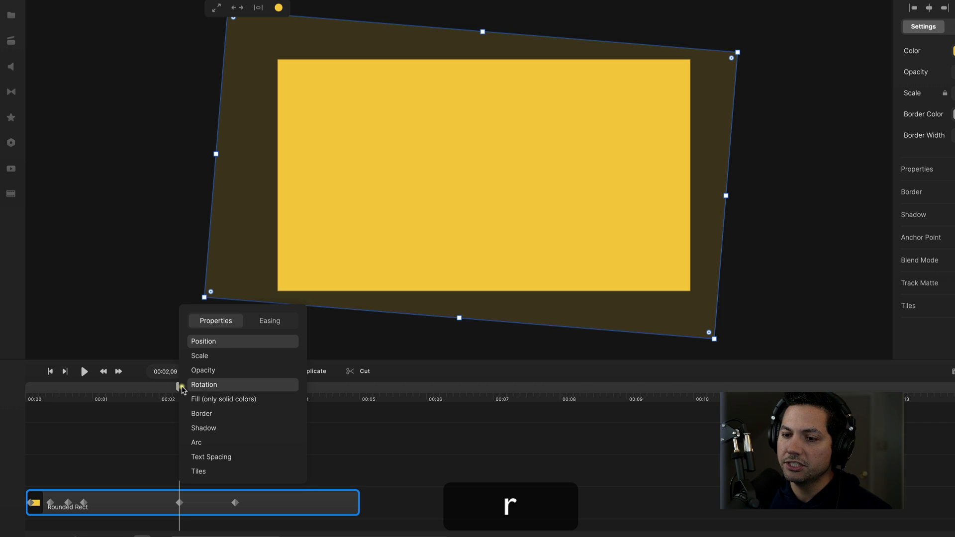
{"action": "left_click", "coordinate": [344, 453]}
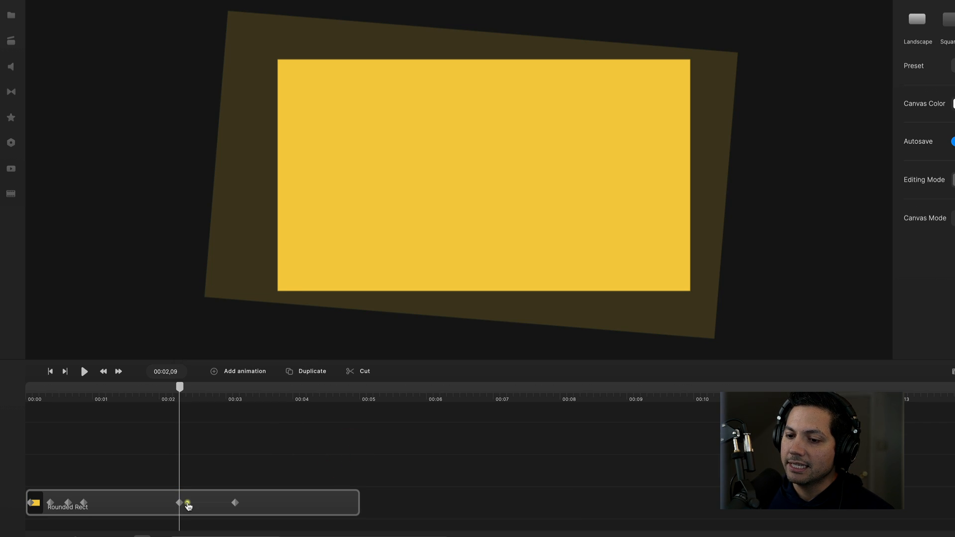
- At the exit animation's end keyframe, tilt the rectangle slightly counterclockwise and shift it right to uncover the canvas's left quarter
{"action": "left_click", "coordinate": [182, 502]}
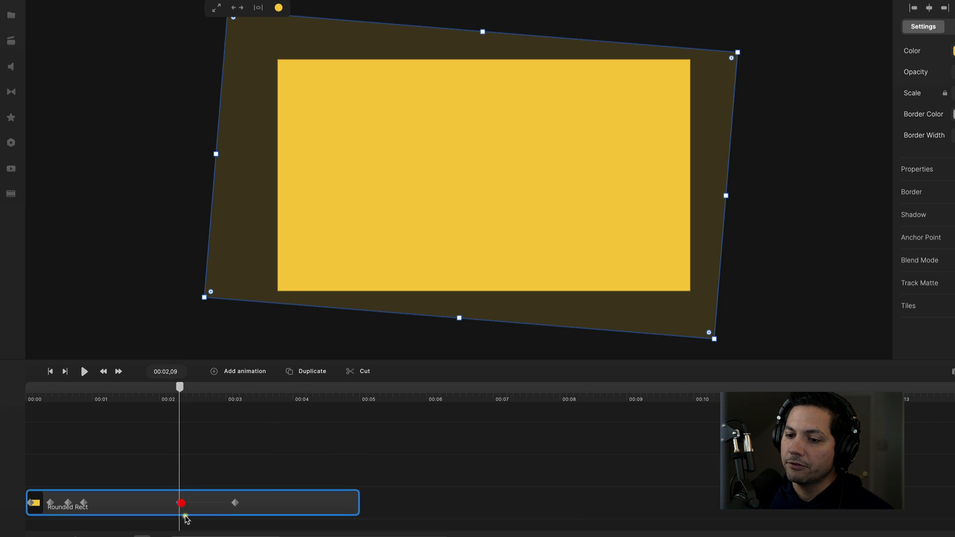
{"action": "left_click", "coordinate": [433, 167]}
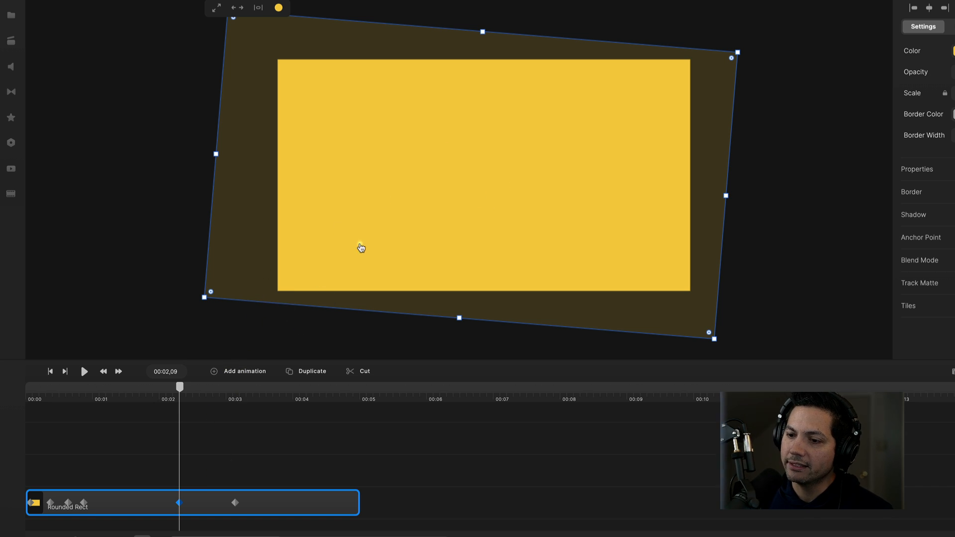
{"action": "left_click", "coordinate": [236, 504]}
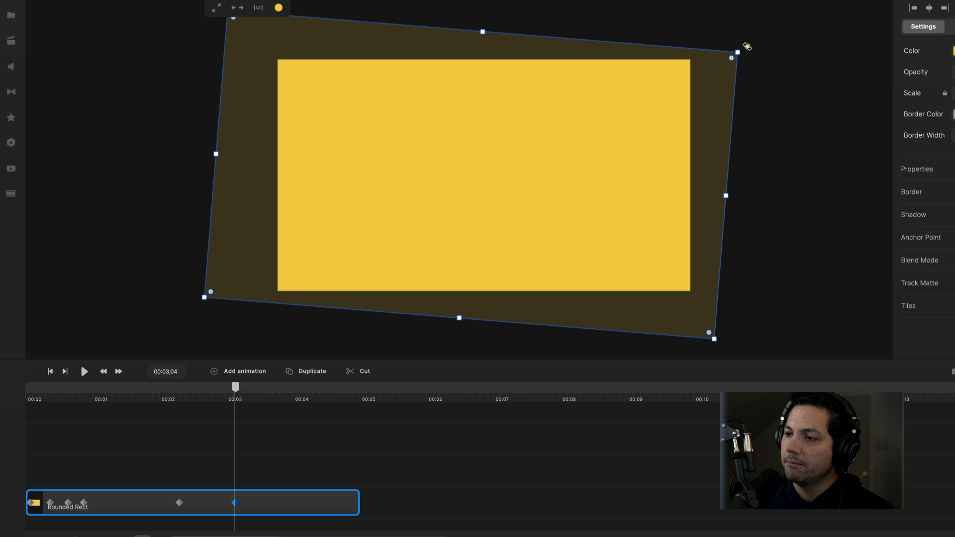
{"action": "left_click_drag", "start_coordinate": [746, 47], "coordinate": [700, 14]}
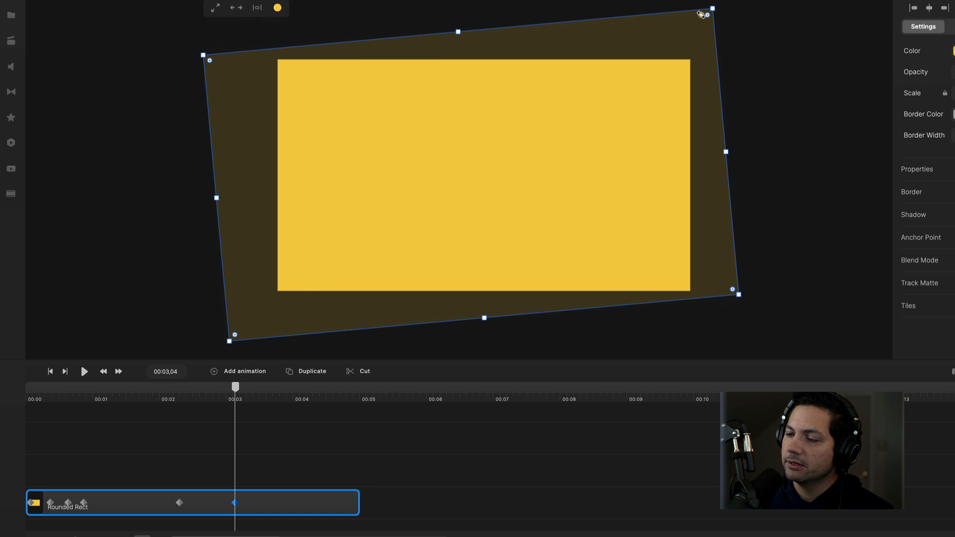
{"action": "left_click_drag", "start_coordinate": [464, 166], "coordinate": [608, 150]}
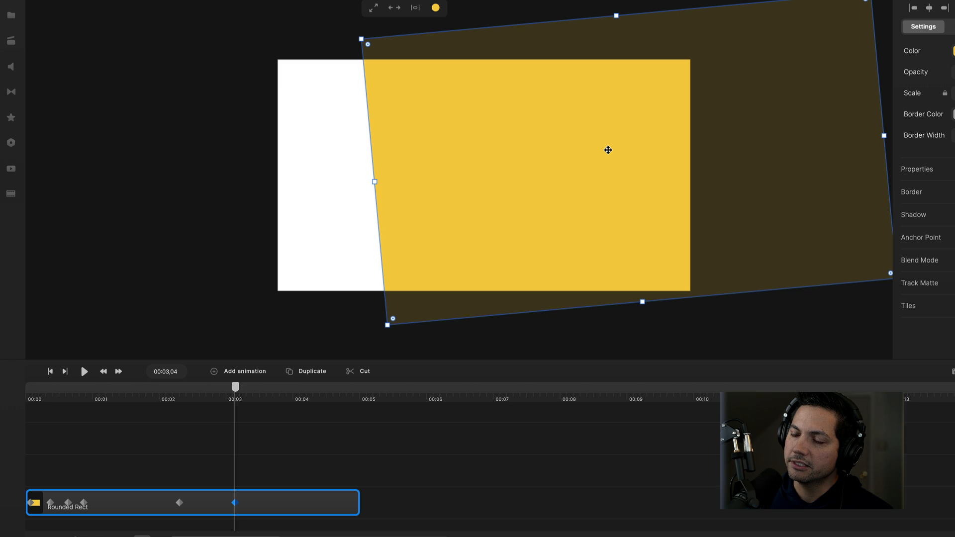
{"action": "left_click", "coordinate": [550, 184]}
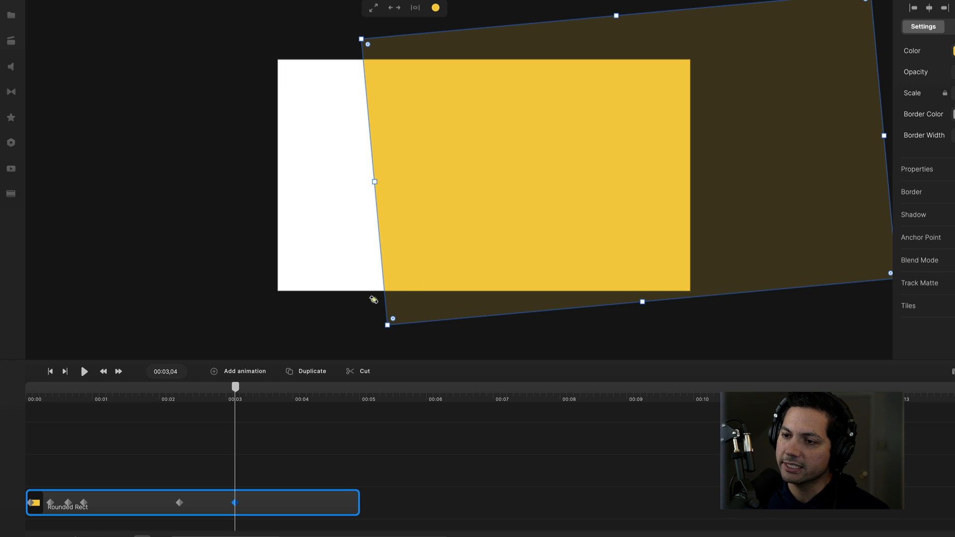
{"action": "left_click_drag", "start_coordinate": [462, 242], "coordinate": [475, 241]}
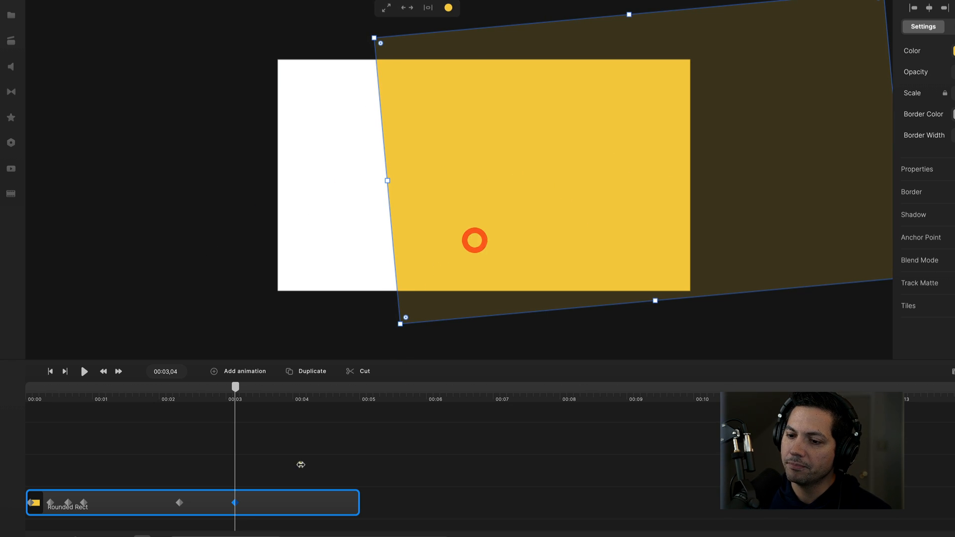
- Move the exit's end keyframe earlier to 00:02,16 and play back the start of the exit
{"action": "left_click_drag", "start_coordinate": [230, 504], "coordinate": [201, 509]}
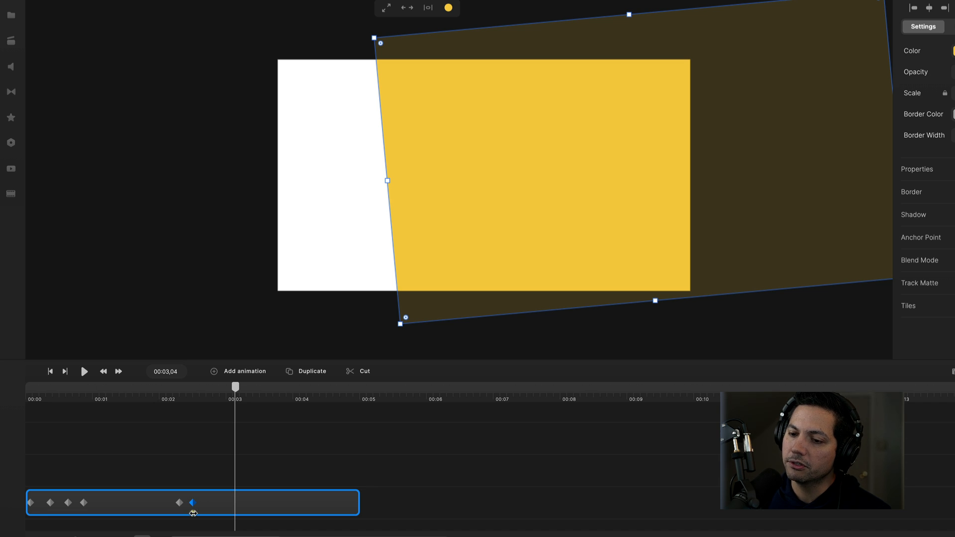
{"action": "left_click", "coordinate": [179, 432]}
{"action": "left_click", "coordinate": [173, 390]}
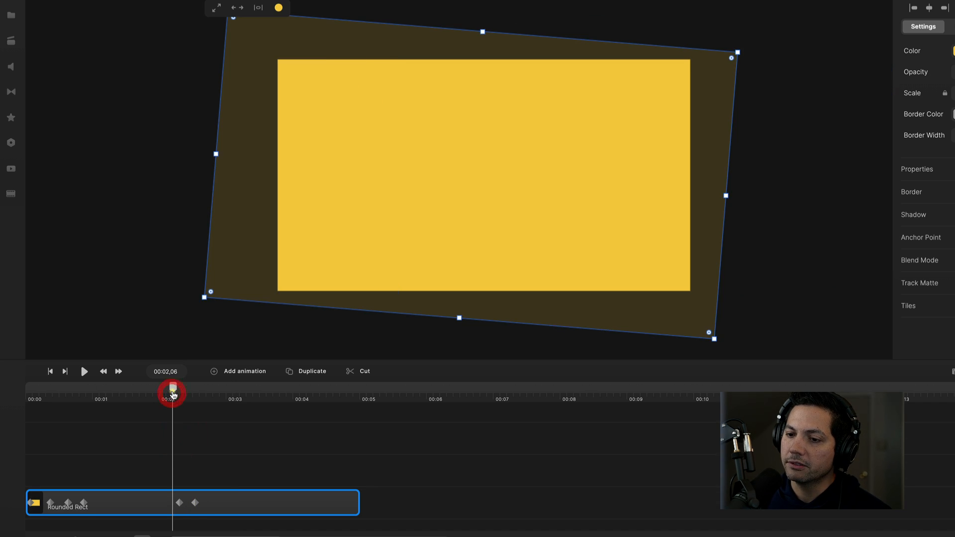
{"action": "key", "text": "space"}
{"action": "key", "text": "space"}
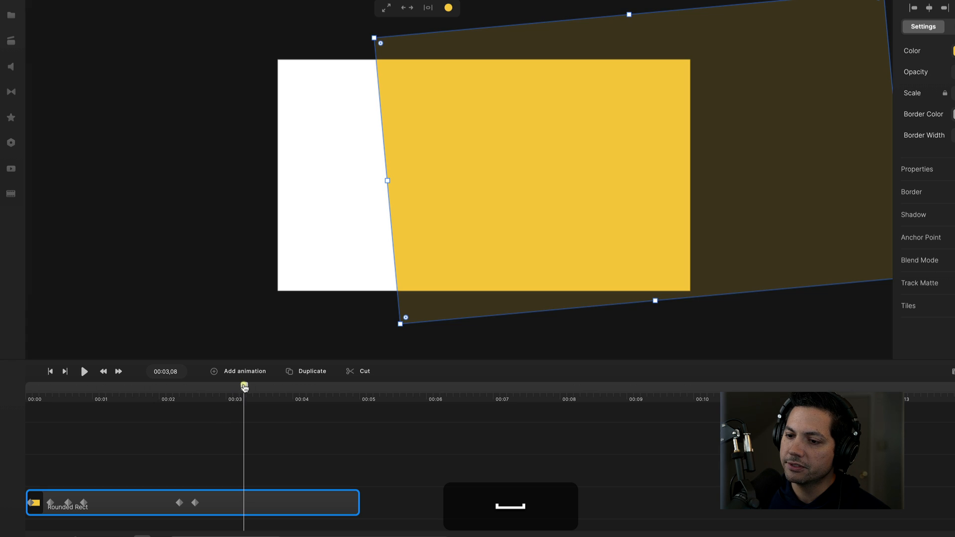
{"action": "left_click_drag", "start_coordinate": [244, 386], "coordinate": [202, 403]}
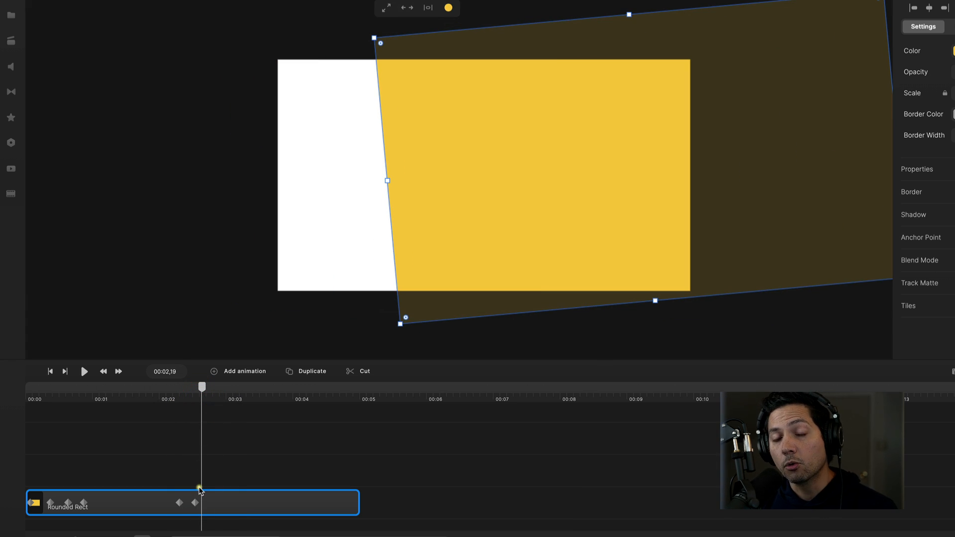
- Add an animation with Position and Rotation at the 00:02,16 keyframe and select its end keyframe
{"action": "left_click", "coordinate": [195, 503]}
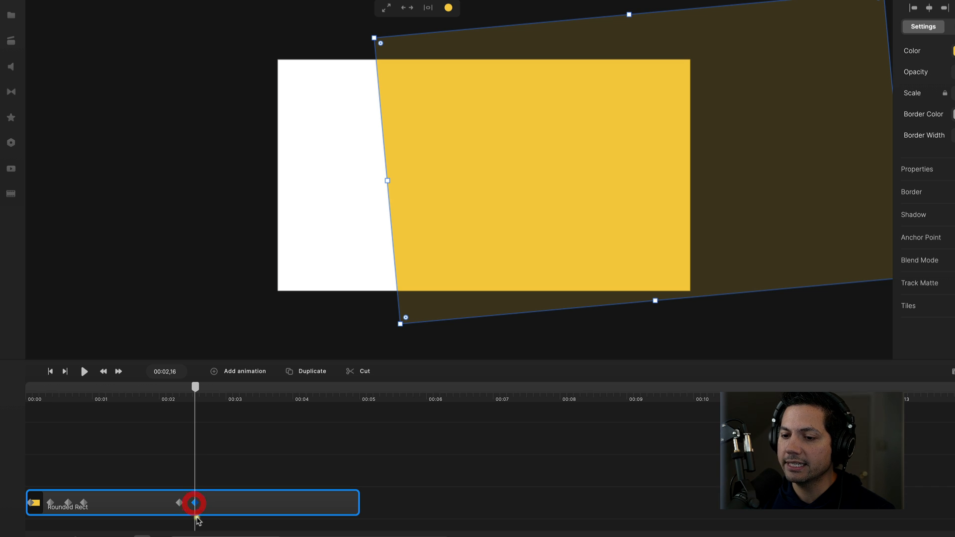
{"action": "key", "text": "p"}
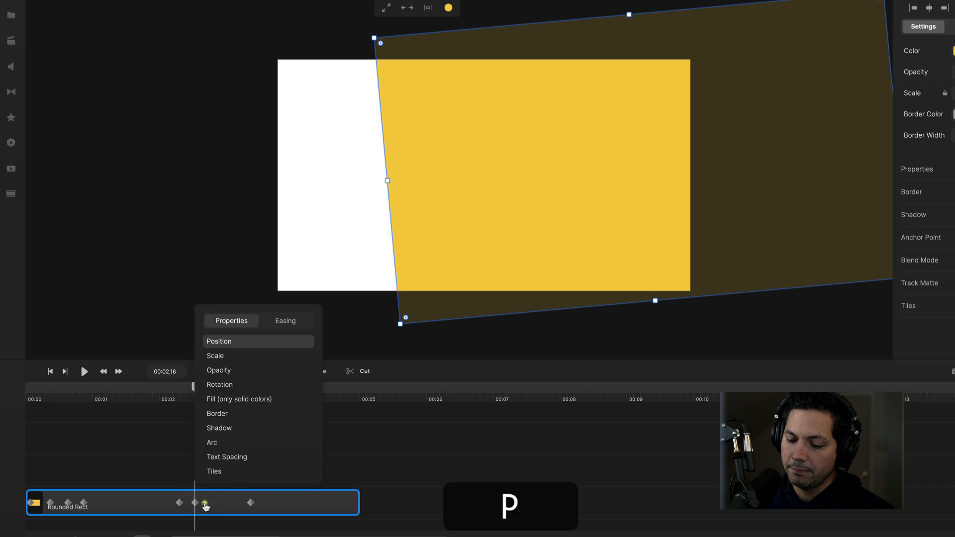
{"action": "key", "text": "r"}
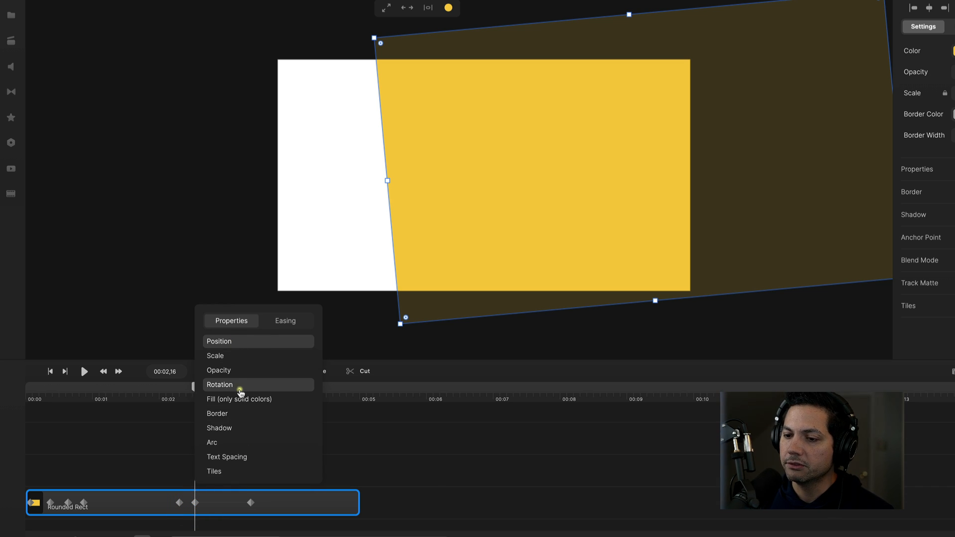
{"action": "left_click", "coordinate": [252, 503]}
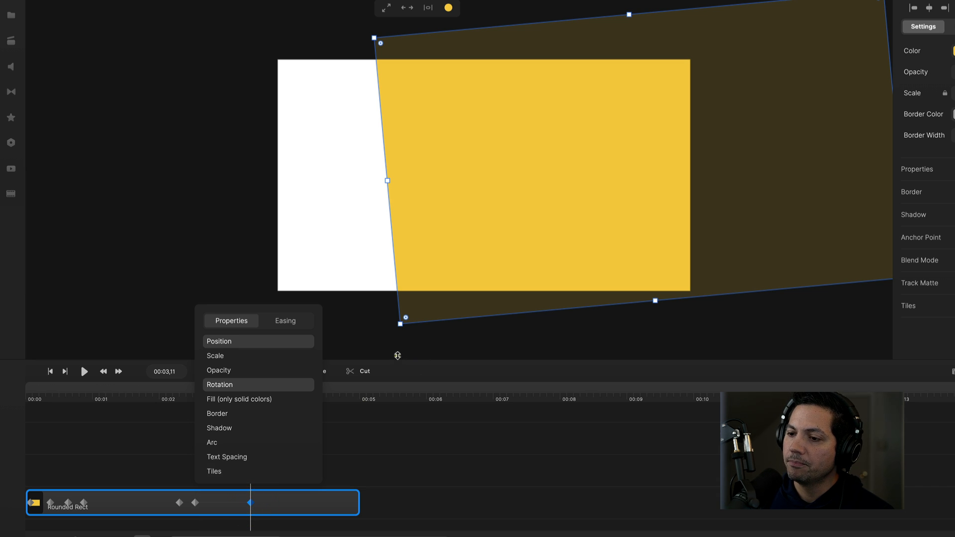
- At the new end keyframe, shift the rectangle further right and tilt it clockwise so it covers only about the canvas's right half
{"action": "left_click_drag", "start_coordinate": [448, 194], "coordinate": [571, 185]}
{"action": "left_click_drag", "start_coordinate": [484, 28], "coordinate": [542, 0]}
{"action": "left_click_drag", "start_coordinate": [595, 131], "coordinate": [574, 210]}
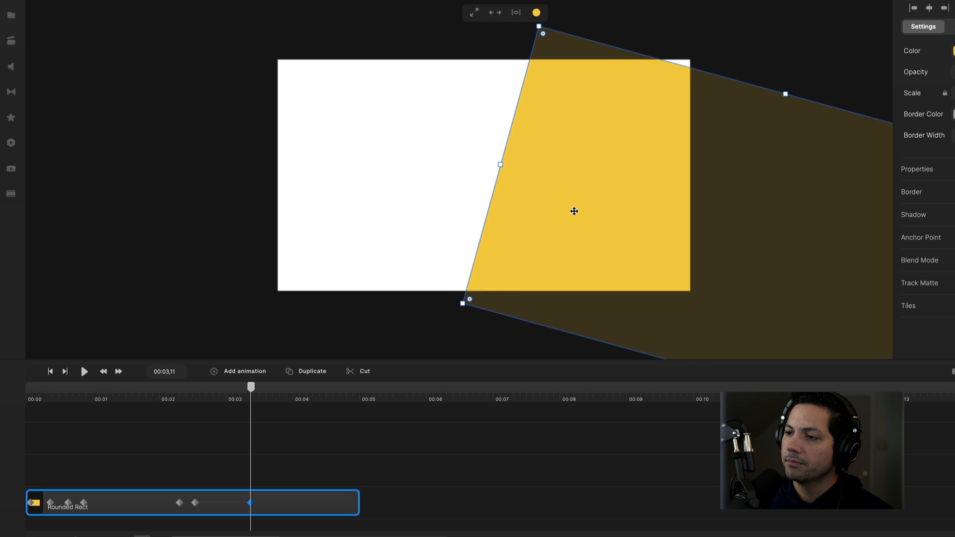
{"action": "left_click", "coordinate": [698, 85]}
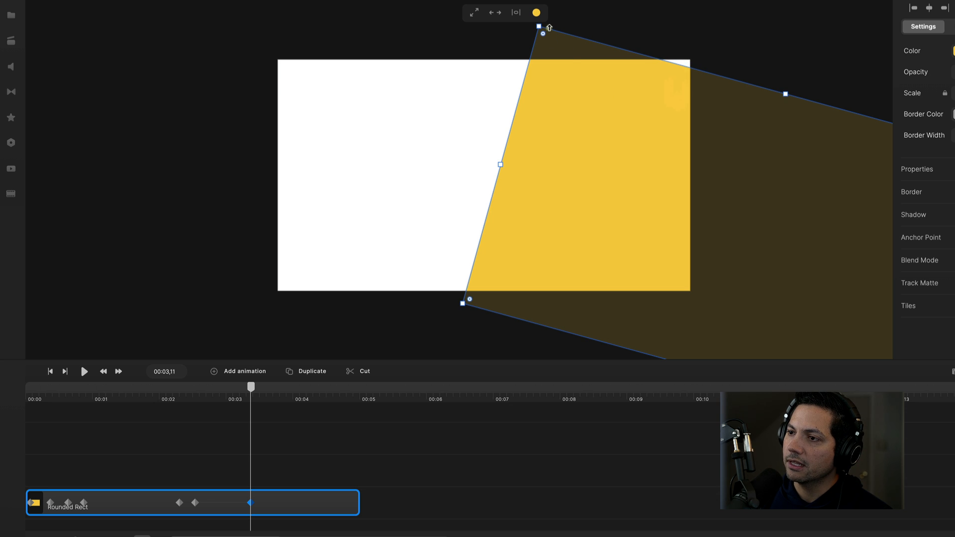
{"action": "left_click_drag", "start_coordinate": [531, 25], "coordinate": [520, 38]}
{"action": "left_click_drag", "start_coordinate": [667, 143], "coordinate": [656, 121]}
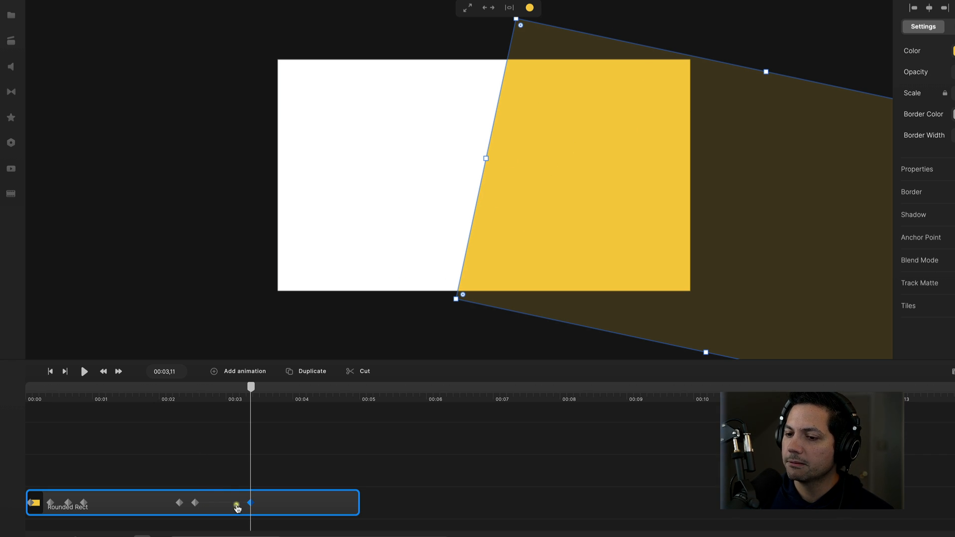
- Move the half-cover keyframe earlier to 00:02,23 and play back the exit from just after the two-second mark
{"action": "left_click_drag", "start_coordinate": [250, 504], "coordinate": [219, 510]}
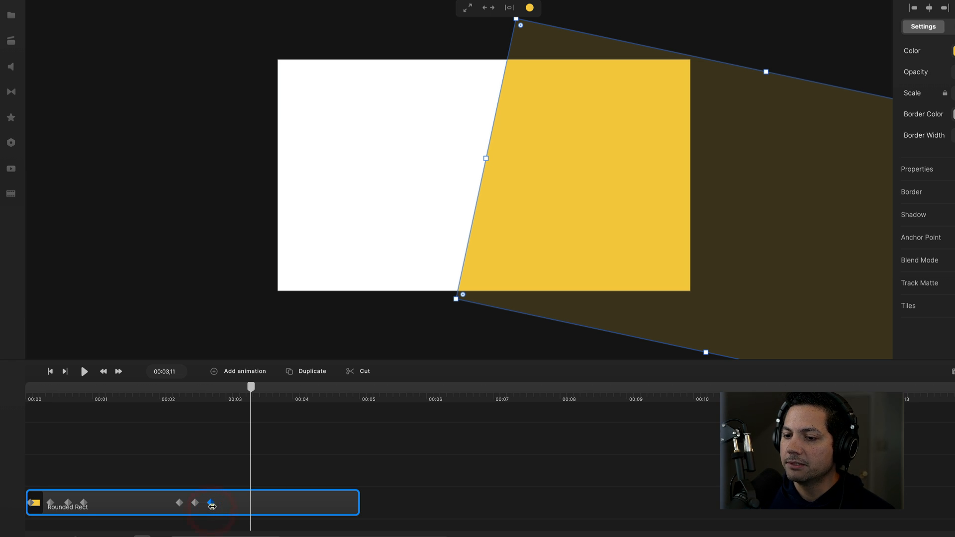
{"action": "left_click", "coordinate": [170, 396]}
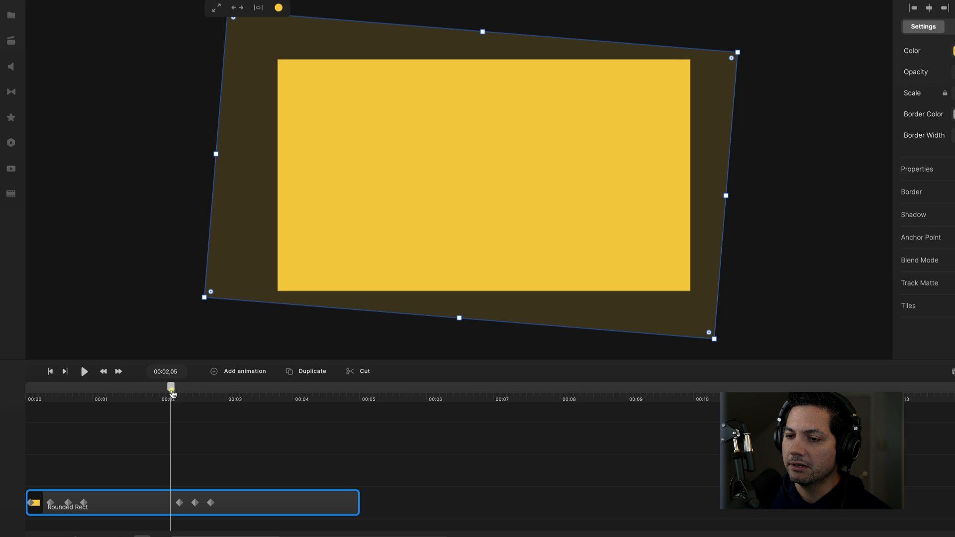
{"action": "key", "text": "space"}
{"action": "key", "text": "space"}
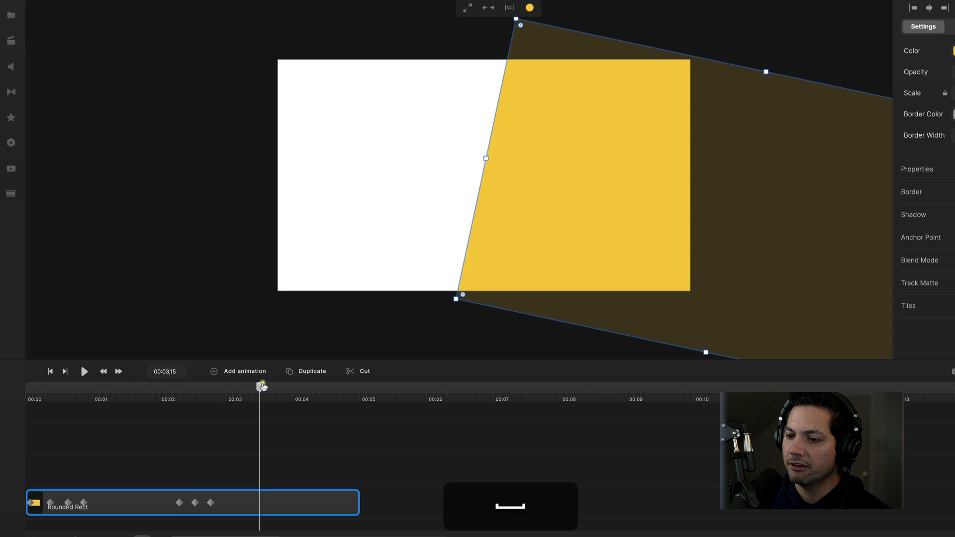
{"action": "left_click_drag", "start_coordinate": [262, 386], "coordinate": [237, 387]}
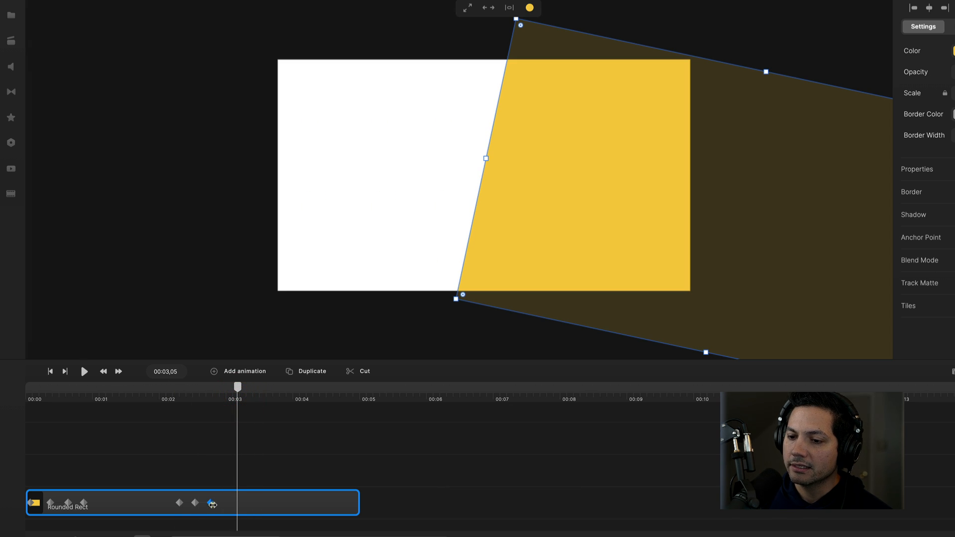
- Add another Position and Rotation animation at the 00:02,23 keyframe and select its end keyframe
{"action": "left_click", "coordinate": [212, 503]}
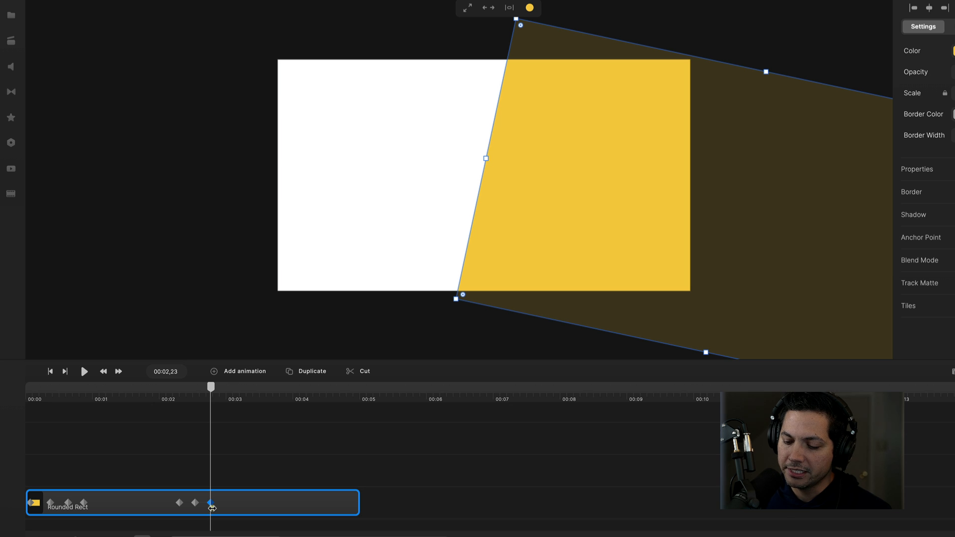
{"action": "key", "text": "p"}
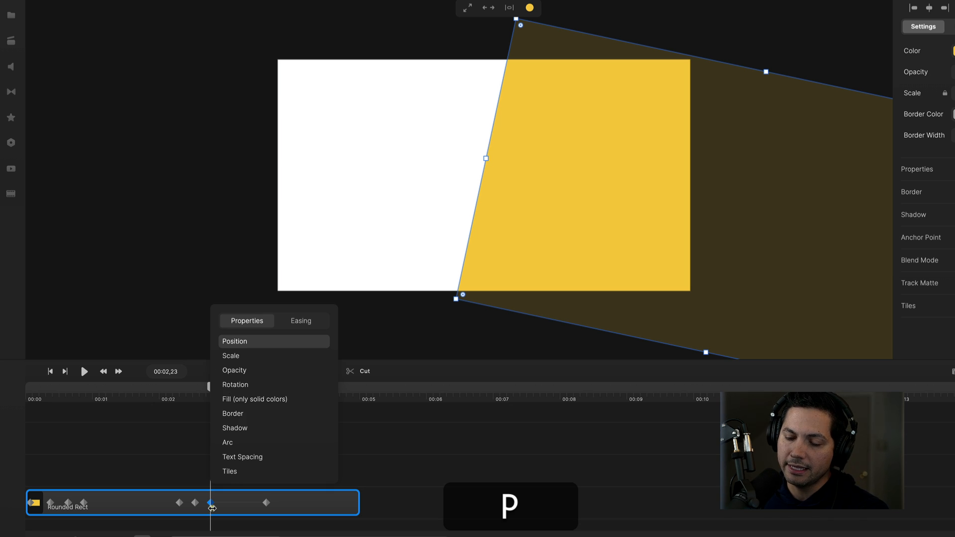
{"action": "key", "text": "r"}
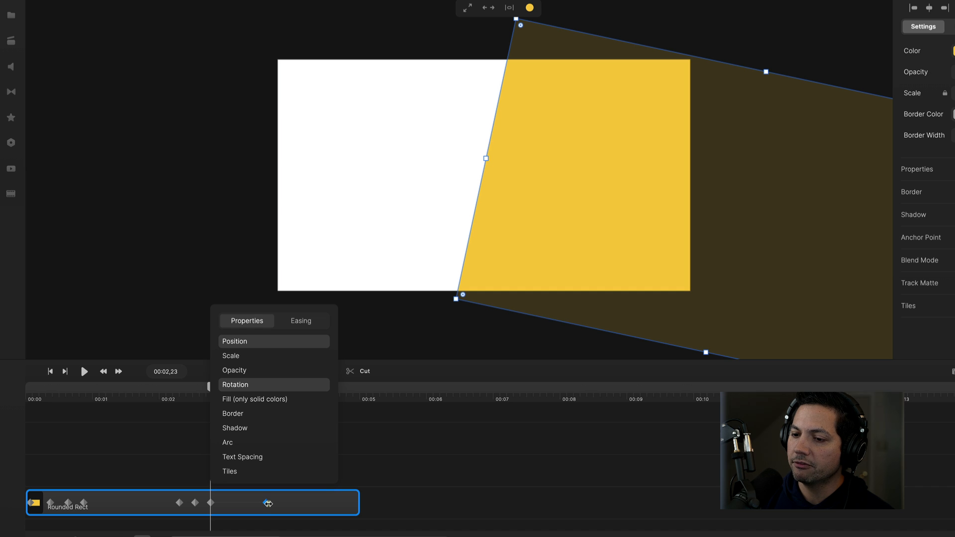
{"action": "left_click", "coordinate": [267, 503]}
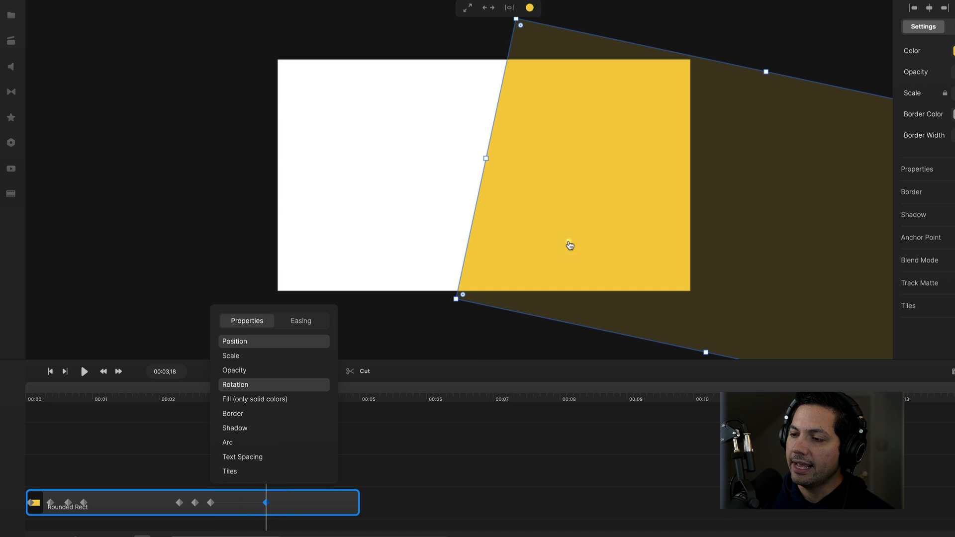
{"action": "left_click", "coordinate": [380, 447]}
{"action": "left_click", "coordinate": [266, 503]}
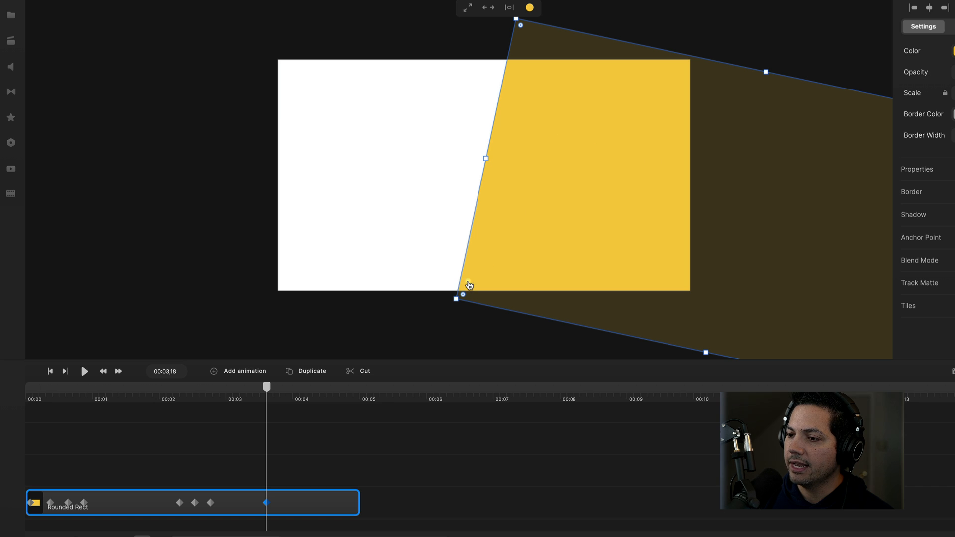
- At the last keyframe, move the rectangle completely off the canvas's right side and reduce its clockwise tilt
{"action": "left_click_drag", "start_coordinate": [566, 240], "coordinate": [816, 255]}
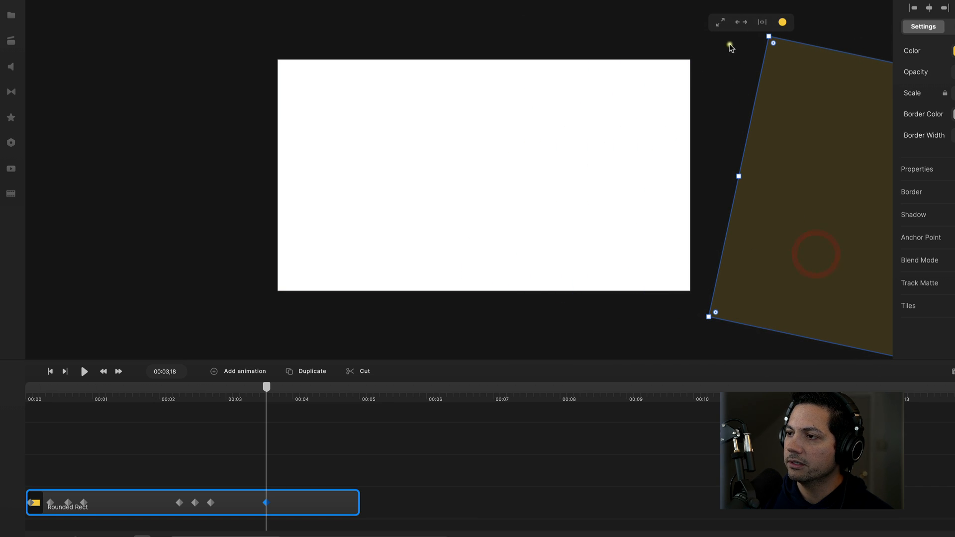
{"action": "left_click_drag", "start_coordinate": [695, 323], "coordinate": [720, 342]}
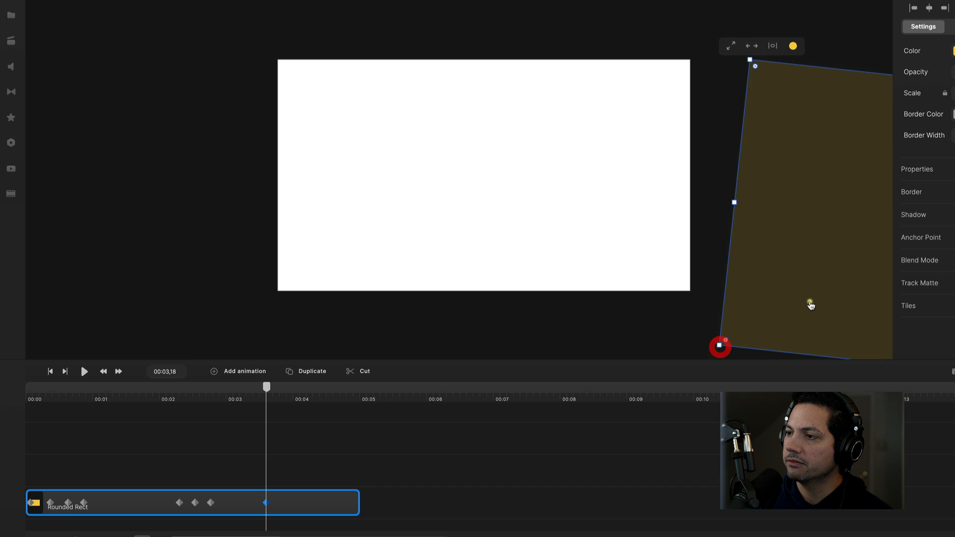
{"action": "left_click_drag", "start_coordinate": [810, 305], "coordinate": [787, 277]}
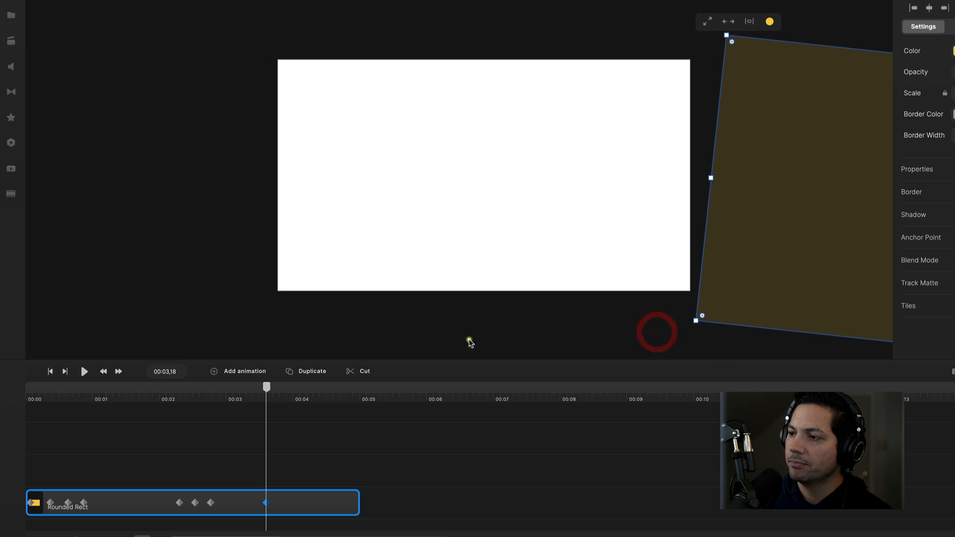
- Move the last keyframe earlier to just before the three-second mark, and play back the exit and the full animation from the start
{"action": "left_click_drag", "start_coordinate": [268, 501], "coordinate": [225, 503]}
{"action": "left_click", "coordinate": [173, 397]}
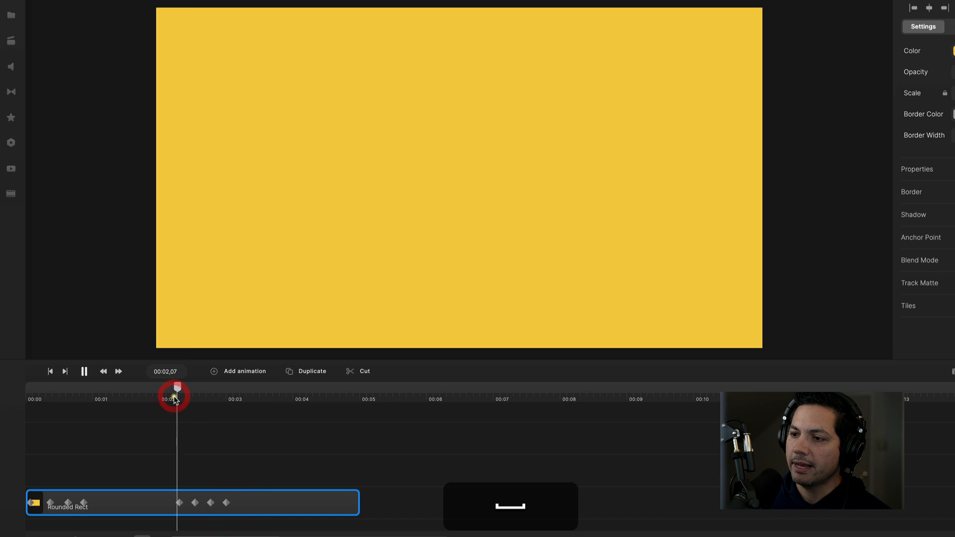
{"action": "key", "text": "space"}
{"action": "key", "text": "space"}
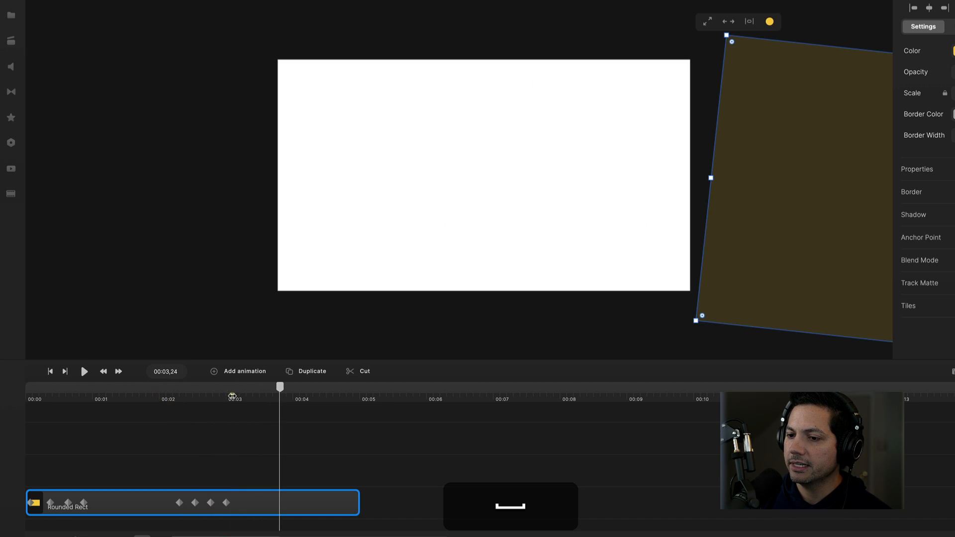
{"action": "left_click_drag", "start_coordinate": [230, 394], "coordinate": [6, 422]}
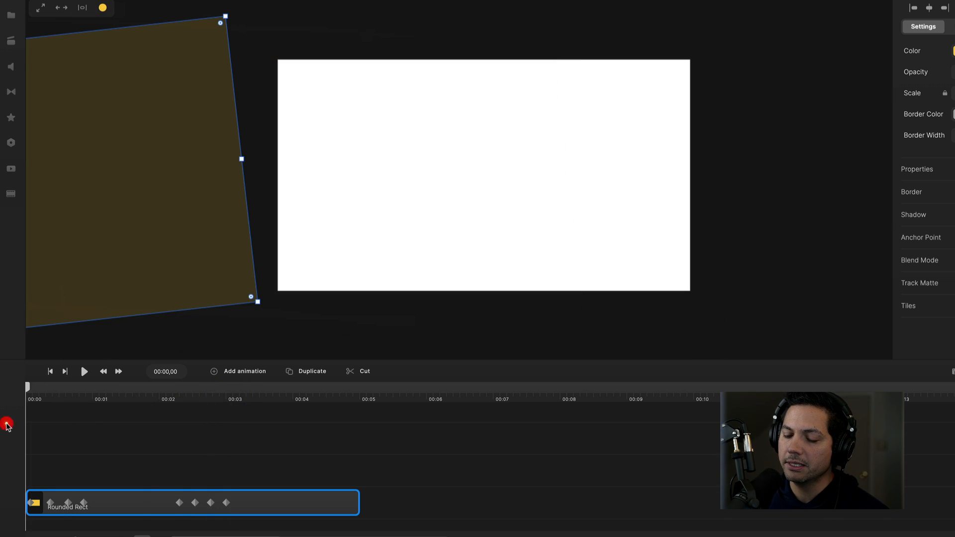
{"action": "key", "text": "space"}
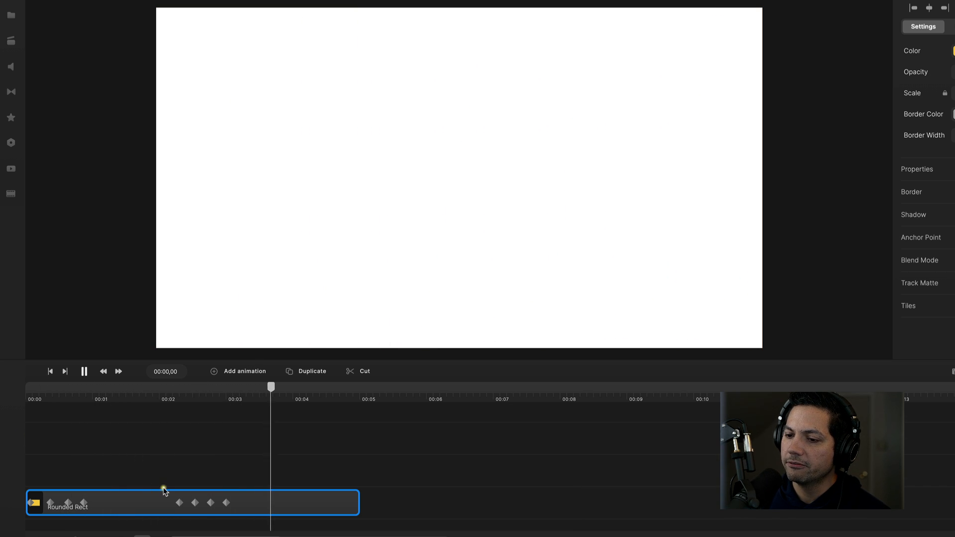
{"action": "key", "text": "space"}
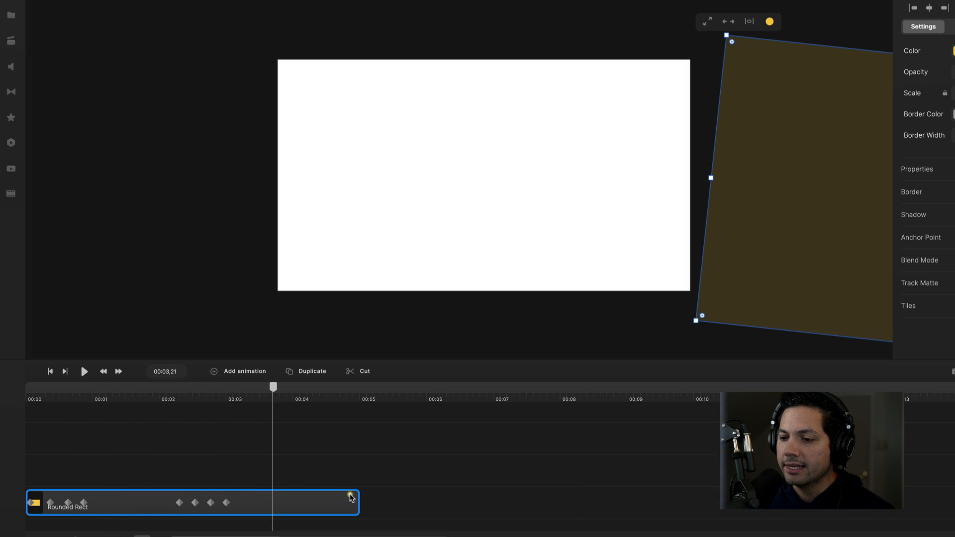
- Trim the end of the yellow rectangle's clip back to its last keyframe, just before the three-second mark
{"action": "left_click_drag", "start_coordinate": [356, 498], "coordinate": [227, 513]}
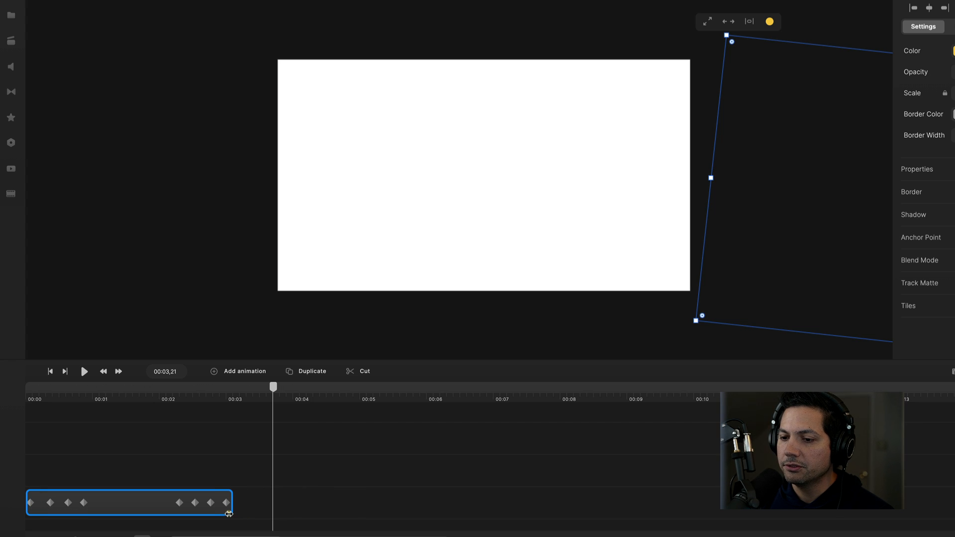
{"action": "left_click", "coordinate": [296, 484]}
{"action": "left_click", "coordinate": [79, 464]}
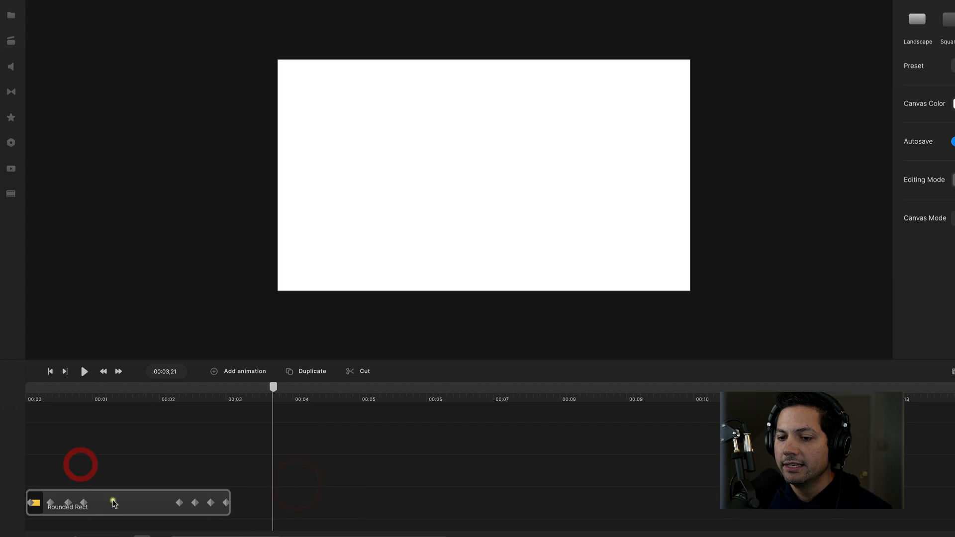
- Duplicate the animated yellow rectangle twice to get three stacked layers
{"action": "left_click", "coordinate": [114, 501]}
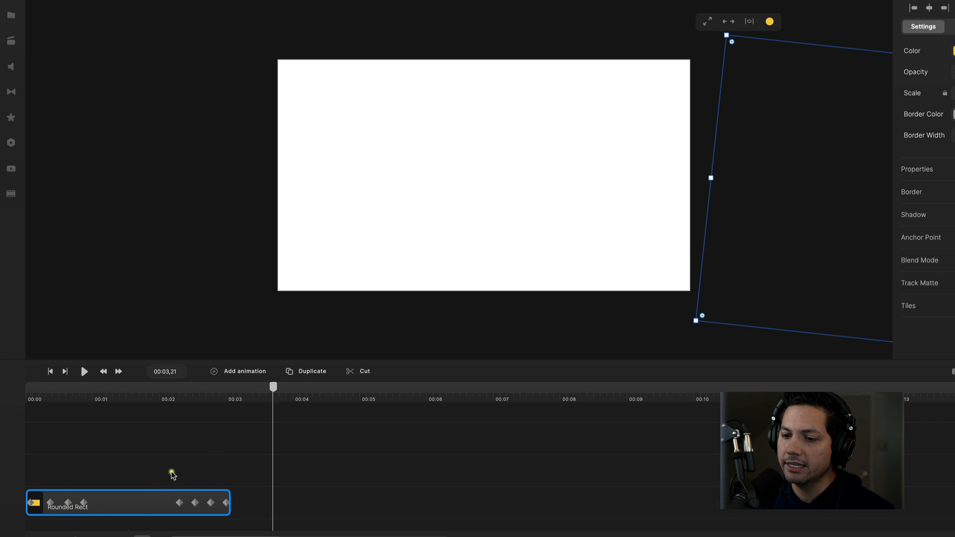
{"action": "left_click", "coordinate": [82, 503]}
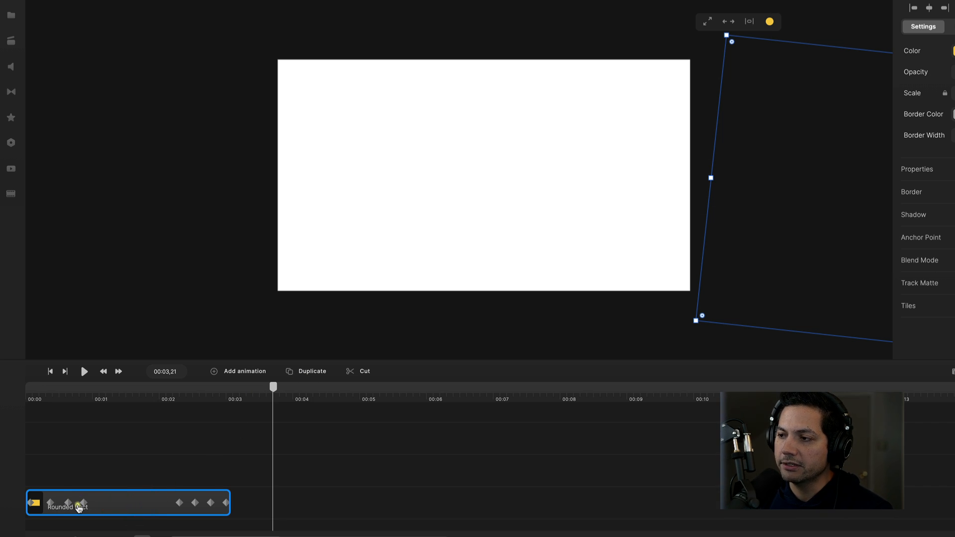
{"action": "left_click", "coordinate": [304, 371]}
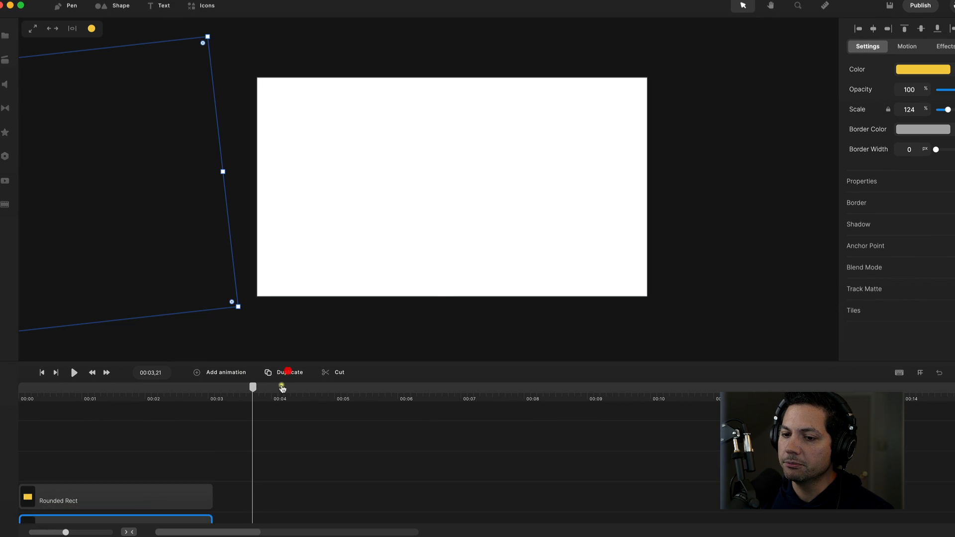
{"action": "left_click", "coordinate": [282, 378]}
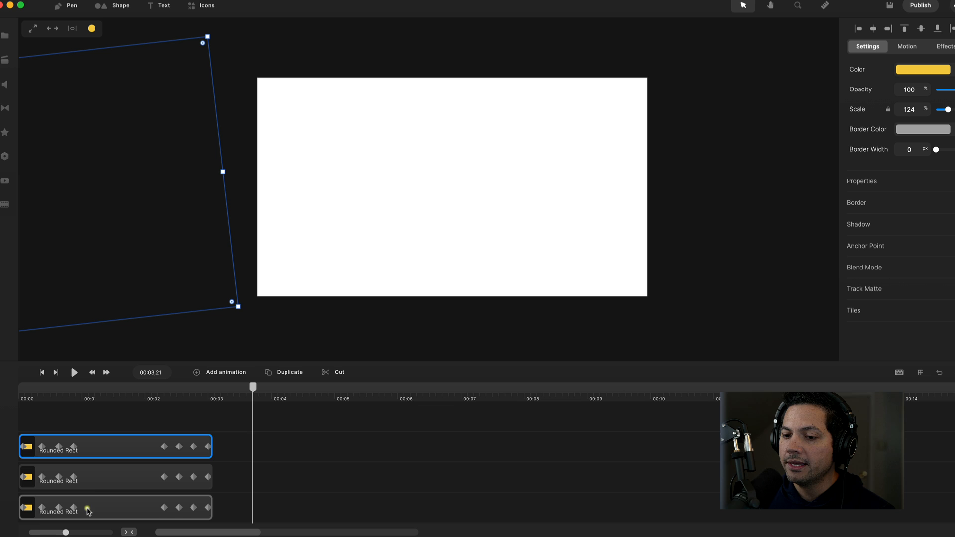
- Recolor the middle rectangle layer green (0fe259) and the top rectangle layer dark blue (161a63)
{"action": "left_click", "coordinate": [99, 482]}
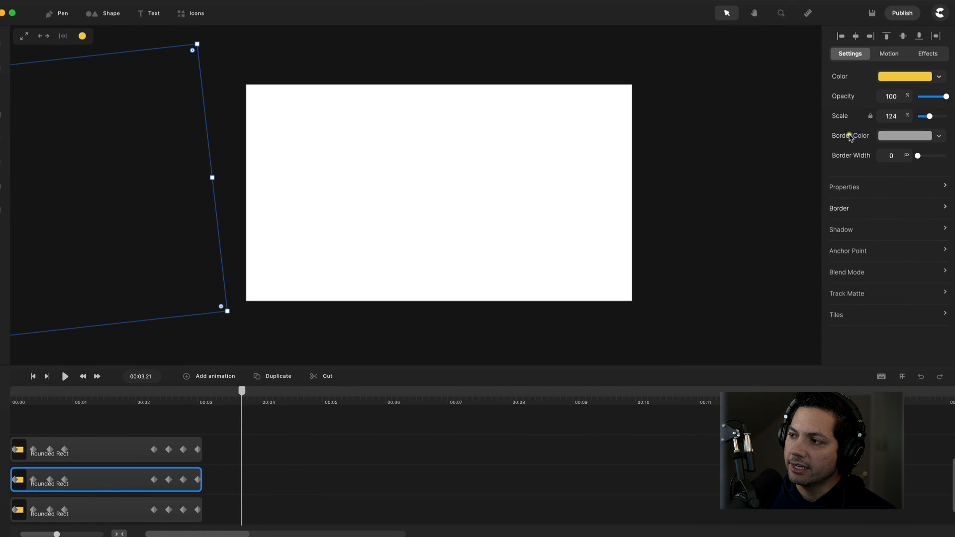
{"action": "left_click", "coordinate": [939, 76]}
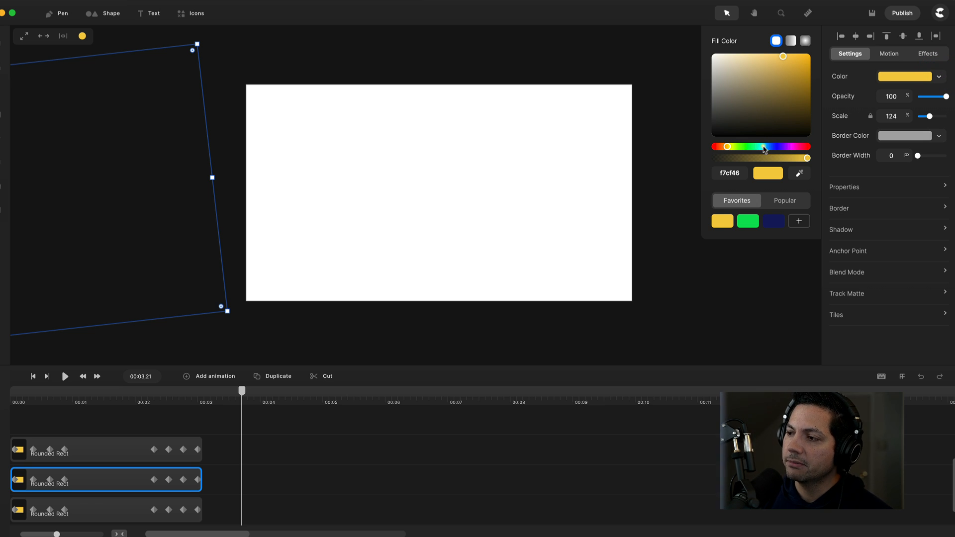
{"action": "left_click", "coordinate": [749, 224]}
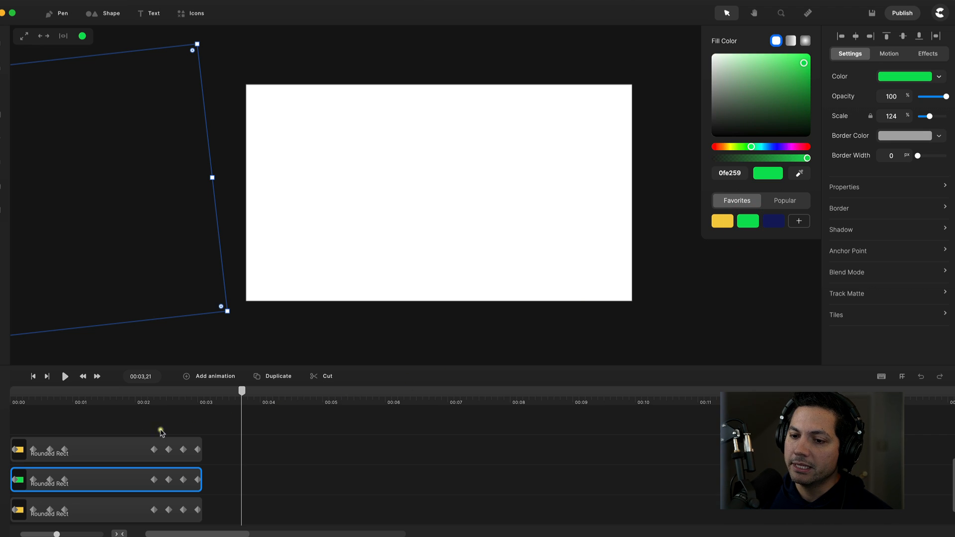
{"action": "left_click", "coordinate": [108, 451]}
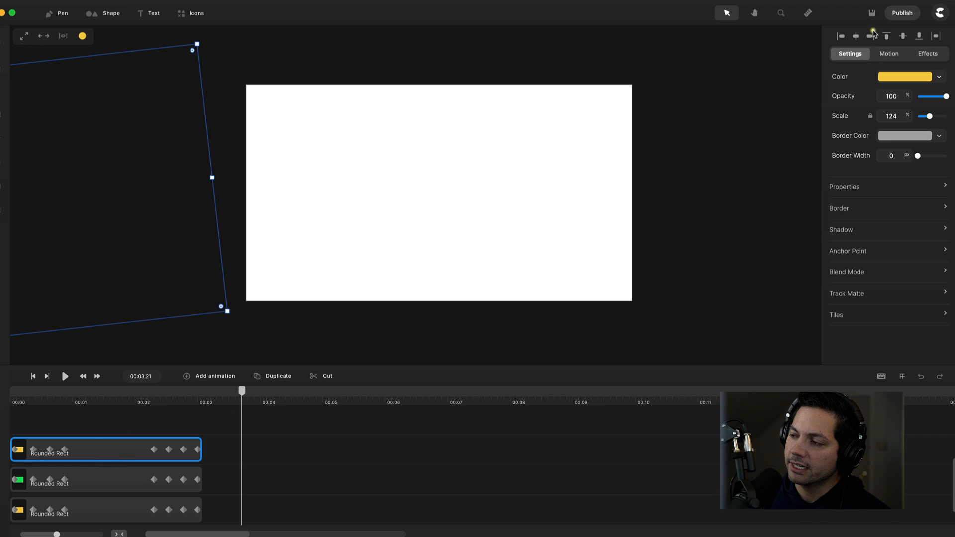
{"action": "left_click", "coordinate": [940, 80]}
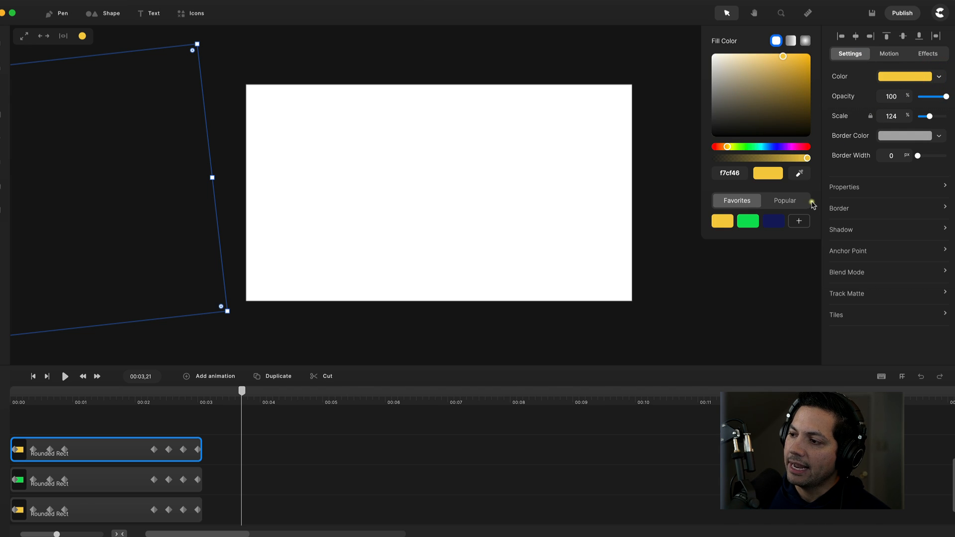
{"action": "left_click", "coordinate": [776, 223]}
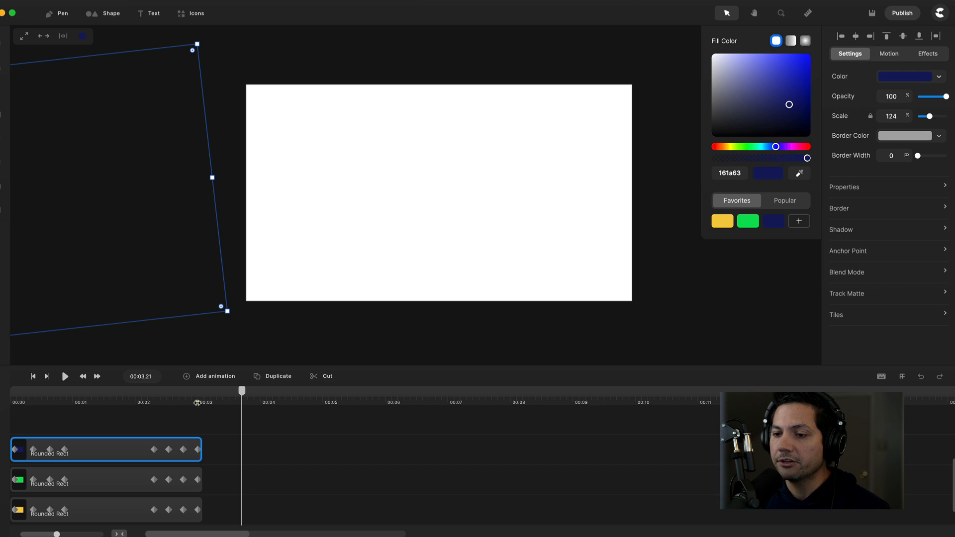
- Play back the three stacked rectangles' animation from the start
{"action": "left_click_drag", "start_coordinate": [248, 394], "coordinate": [199, 401]}
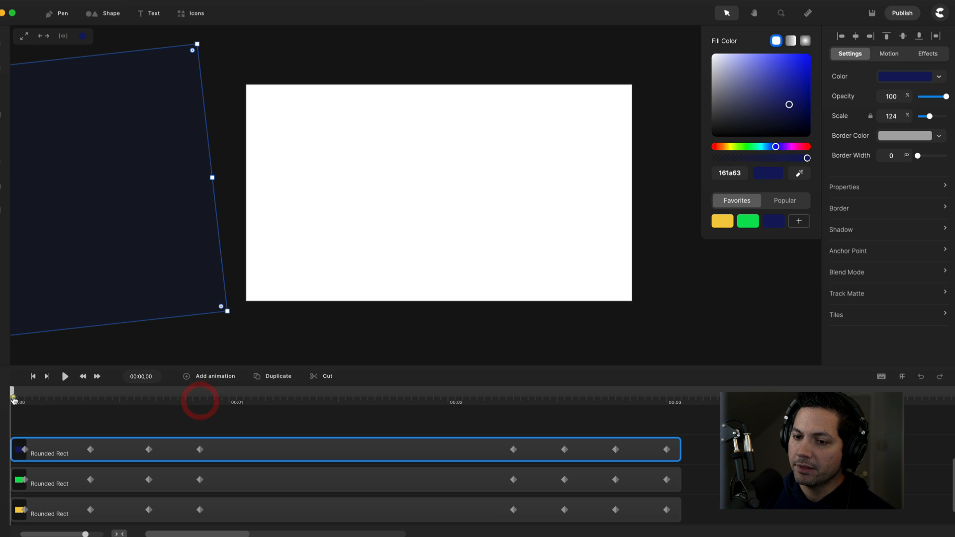
{"action": "left_click", "coordinate": [65, 376]}
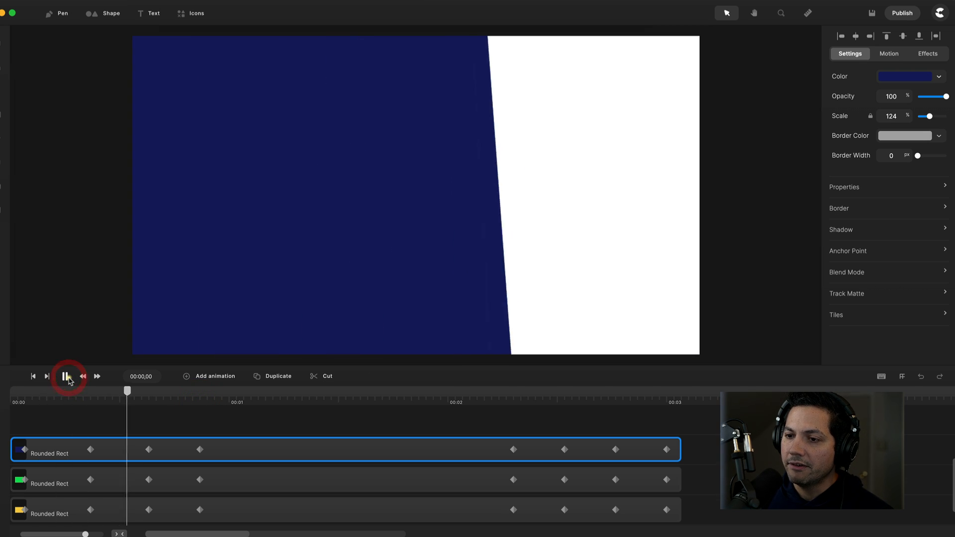
{"action": "left_click", "coordinate": [66, 378]}
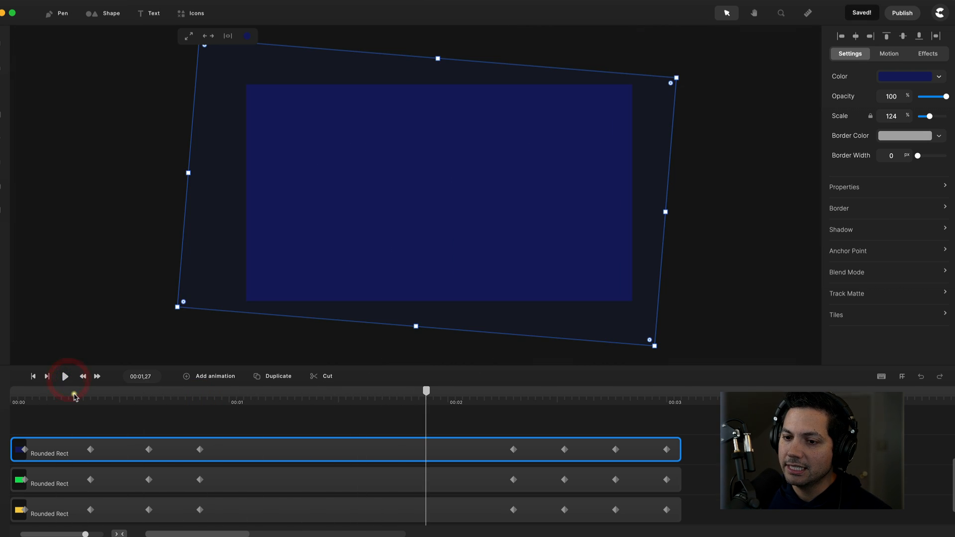
- Stagger the clips in time so green starts a few frames after yellow and dark blue a few frames after green
{"action": "left_click", "coordinate": [75, 394]}
{"action": "left_click_drag", "start_coordinate": [75, 394], "coordinate": [54, 409]}
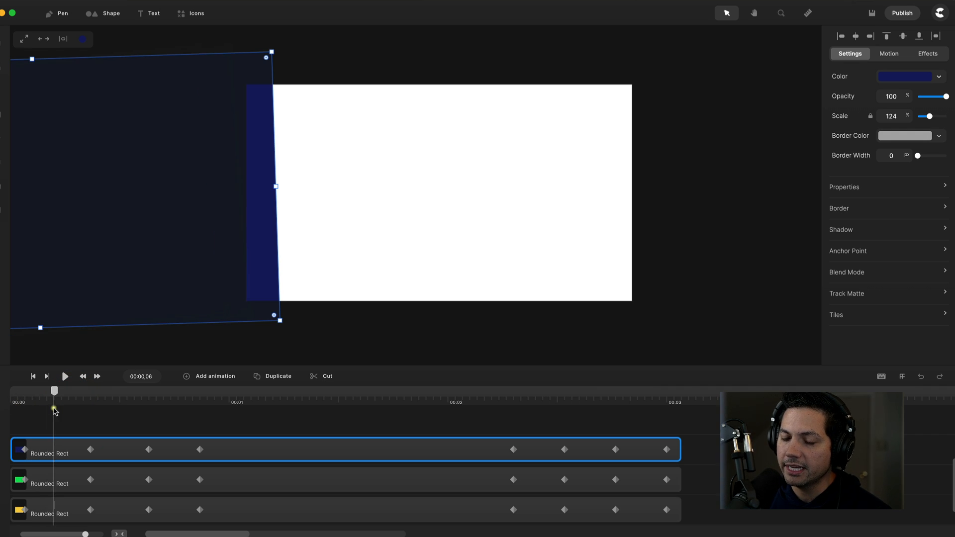
{"action": "left_click", "coordinate": [238, 517]}
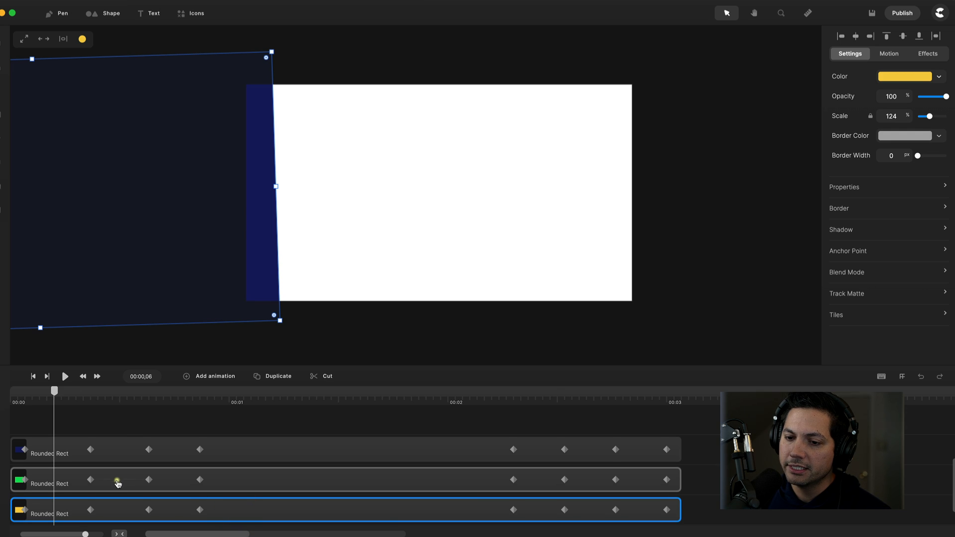
{"action": "left_click_drag", "start_coordinate": [252, 482], "coordinate": [283, 480]}
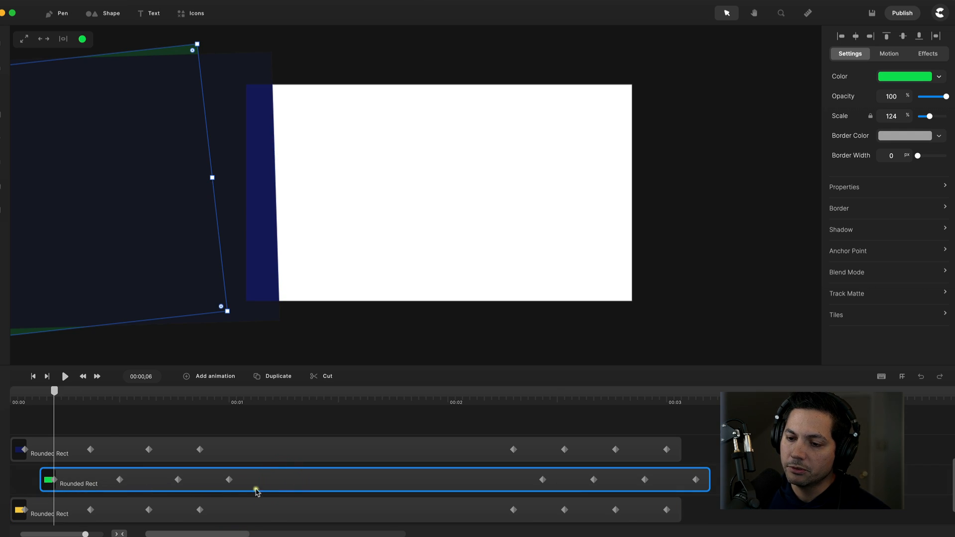
{"action": "left_click_drag", "start_coordinate": [269, 487], "coordinate": [272, 487]}
{"action": "left_click_drag", "start_coordinate": [266, 448], "coordinate": [322, 456]}
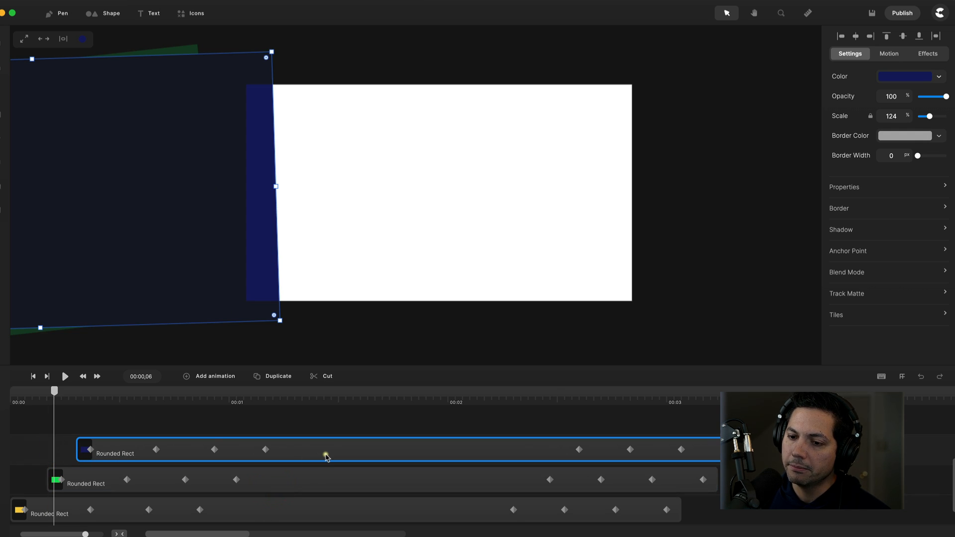
- Play back the staggered three-color transition from the start and review the stretch around the two-second mark
{"action": "left_click_drag", "start_coordinate": [54, 390], "coordinate": [11, 394]}
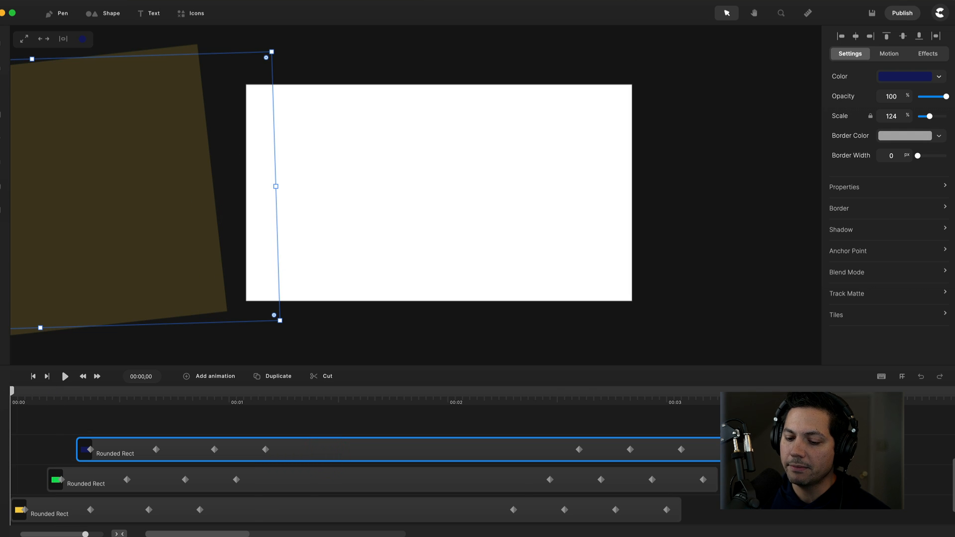
{"action": "key", "text": "space"}
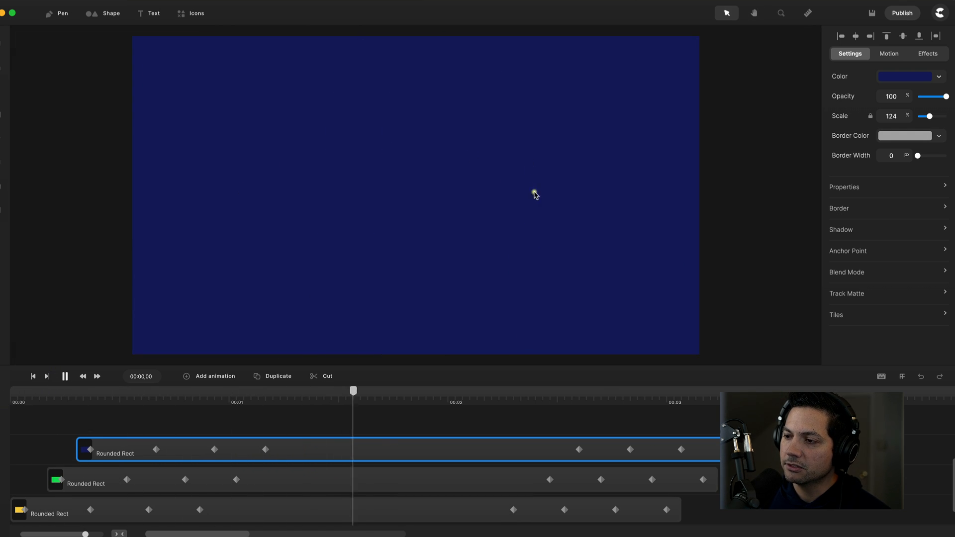
{"action": "key", "text": "space"}
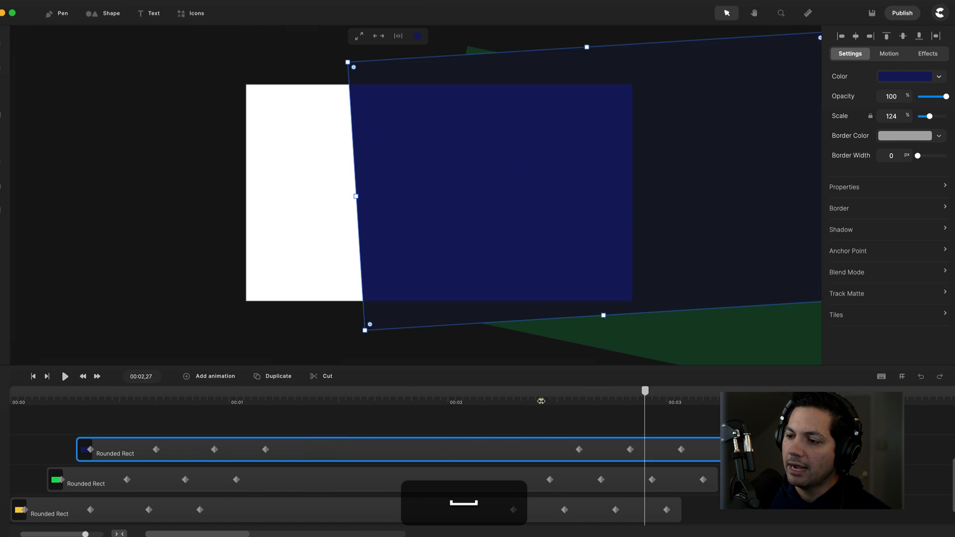
{"action": "left_click_drag", "start_coordinate": [541, 401], "coordinate": [455, 391]}
{"action": "left_click", "coordinate": [488, 478]}
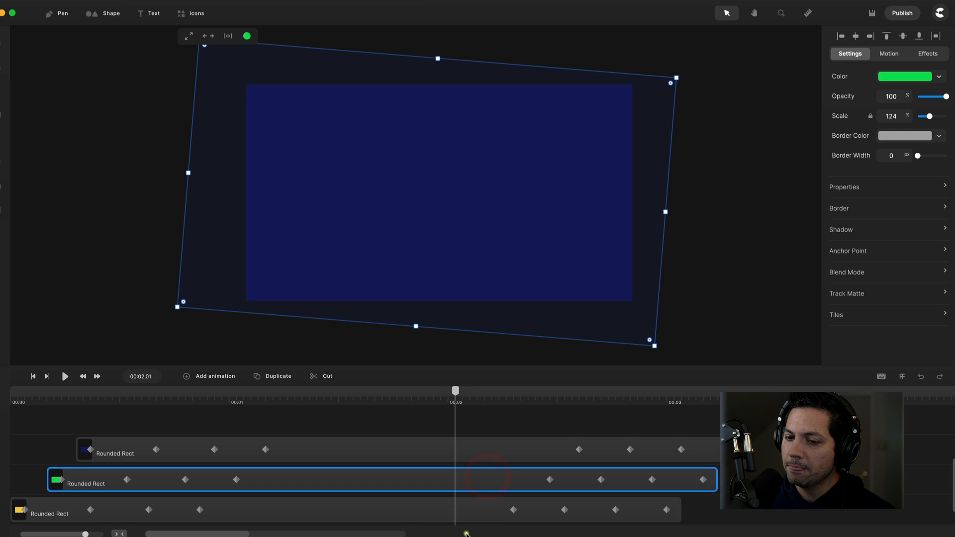
{"action": "left_click", "coordinate": [469, 513]}
- Add the CreateStudio logo from the Walking Logo media folder to the canvas and start its clip together with the dark blue rectangle
{"action": "left_click_drag", "start_coordinate": [455, 390], "coordinate": [18, 444]}
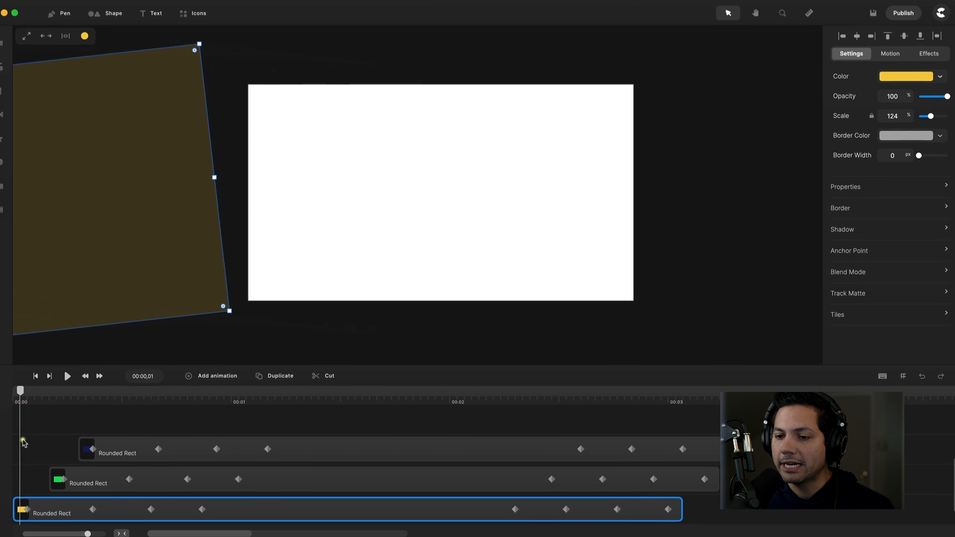
{"action": "left_click", "coordinate": [17, 391]}
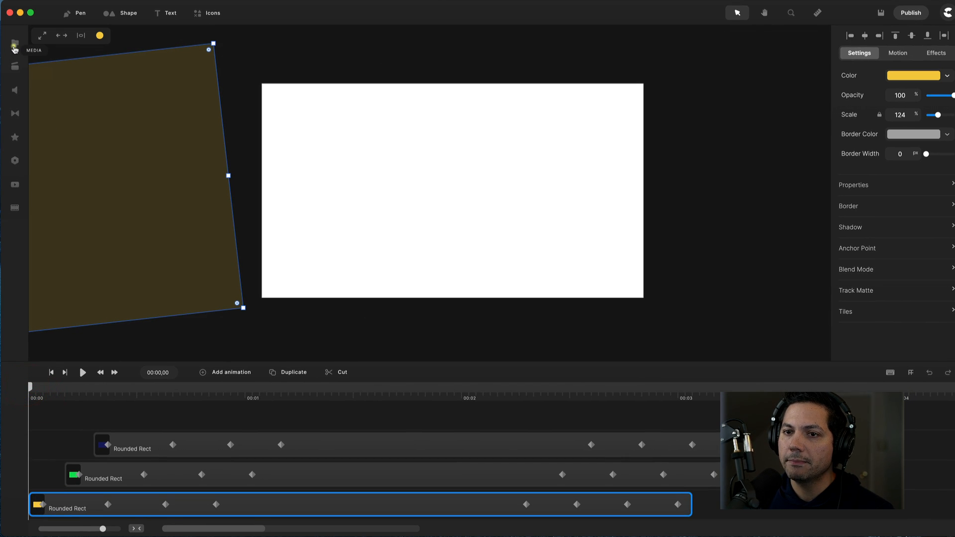
{"action": "left_click", "coordinate": [15, 43]}
{"action": "double_click", "coordinate": [112, 100]}
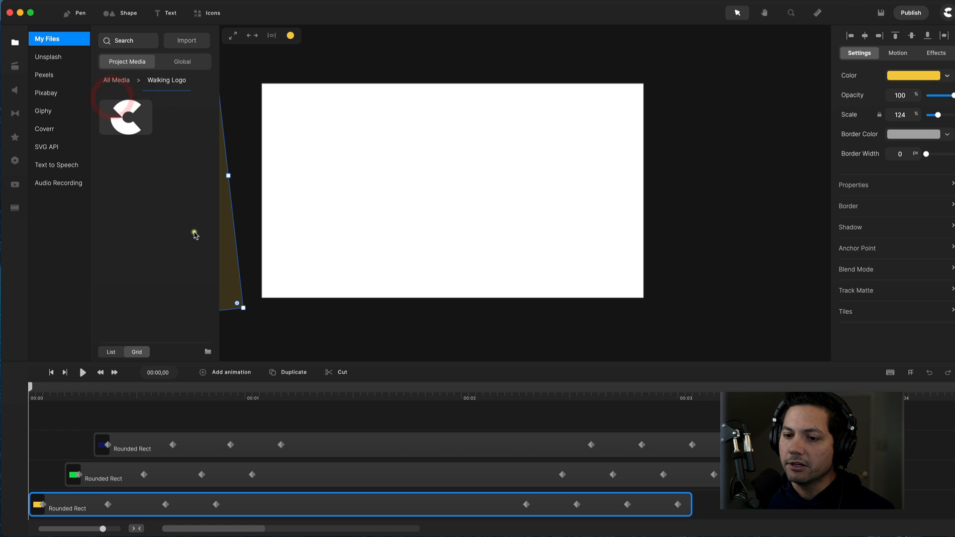
{"action": "left_click_drag", "start_coordinate": [125, 118], "coordinate": [389, 174]}
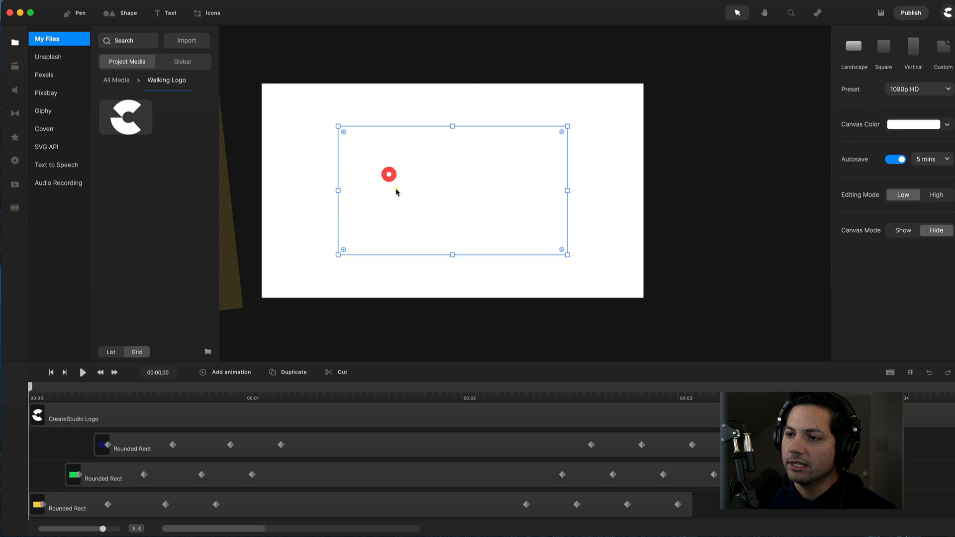
{"action": "left_click_drag", "start_coordinate": [84, 424], "coordinate": [140, 417]}
- Set the logo's scale to 20% while viewing it over the colored shapes at 00:00,18
{"action": "left_click", "coordinate": [158, 386]}
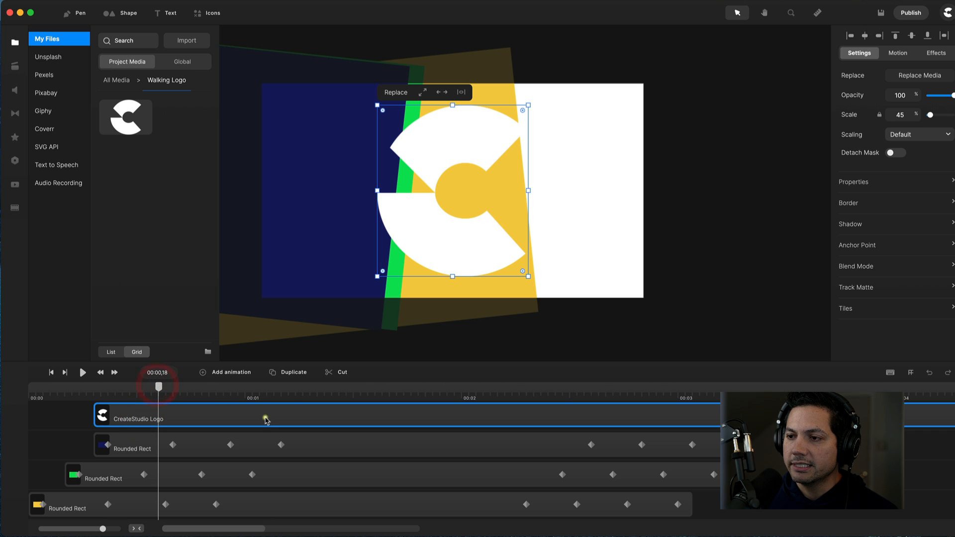
{"action": "left_click", "coordinate": [15, 42]}
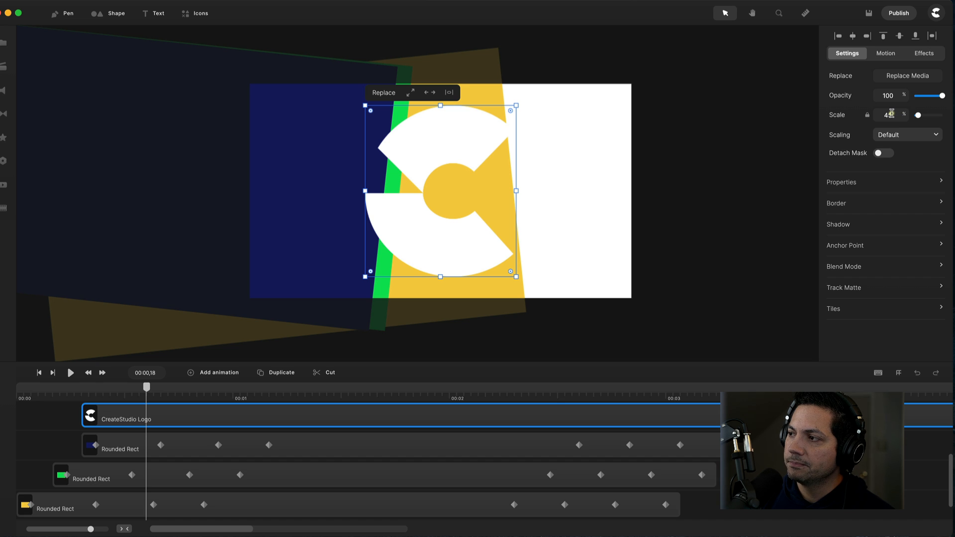
{"action": "type", "text": "20"}
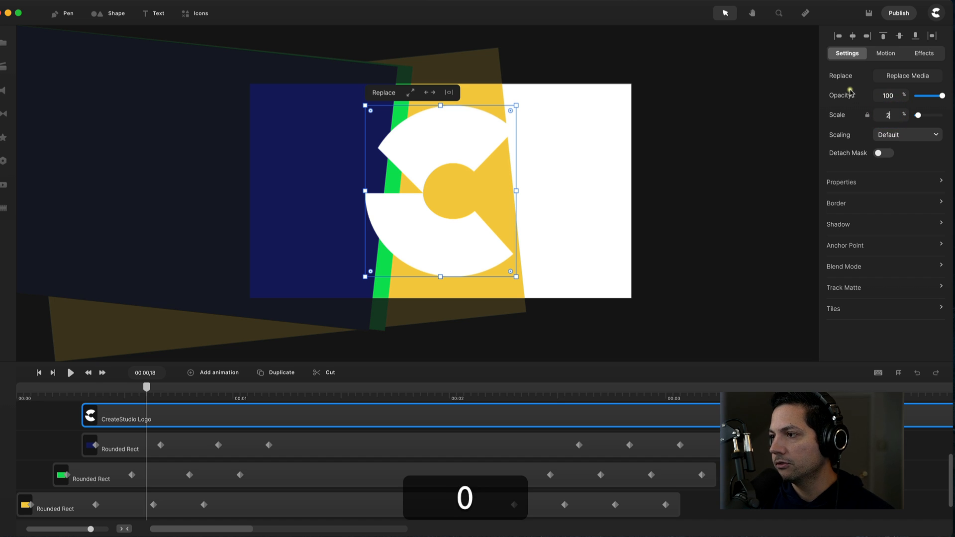
{"action": "key", "text": "Return"}
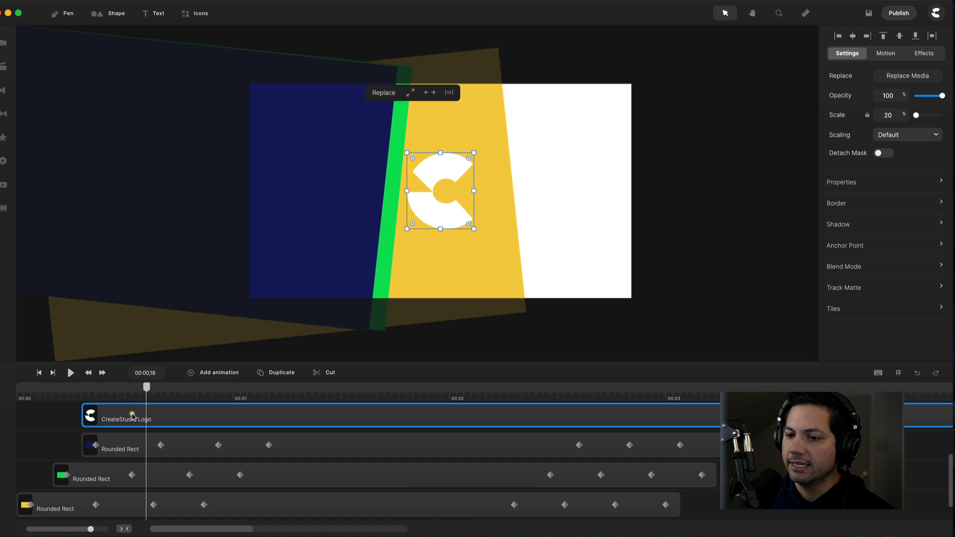
- Shorten the logo clip and shift it to run from just before the one-second mark to shortly after two seconds
{"action": "left_click_drag", "start_coordinate": [147, 391], "coordinate": [124, 393]}
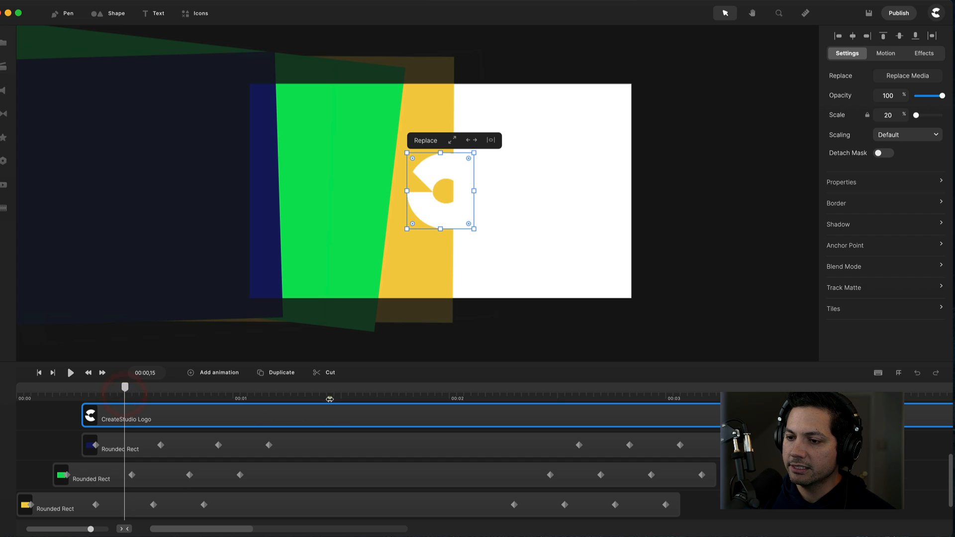
{"action": "scroll", "coordinate": [289, 406], "scroll_direction": "down", "scroll_amount": 2}
{"action": "scroll", "coordinate": [290, 406], "scroll_direction": "down", "scroll_amount": 2}
{"action": "left_click", "coordinate": [247, 408]}
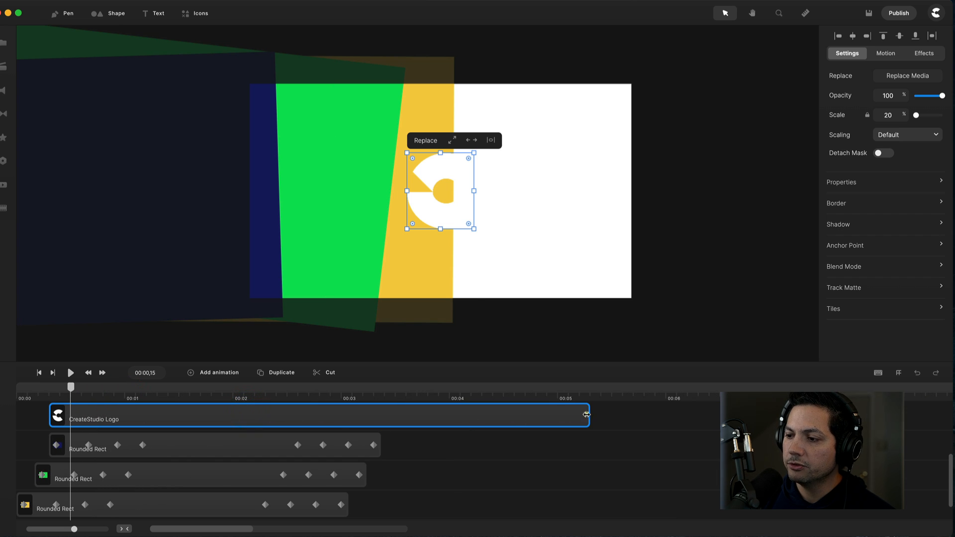
{"action": "left_click_drag", "start_coordinate": [586, 414], "coordinate": [264, 417]}
{"action": "left_click_drag", "start_coordinate": [202, 419], "coordinate": [206, 419]}
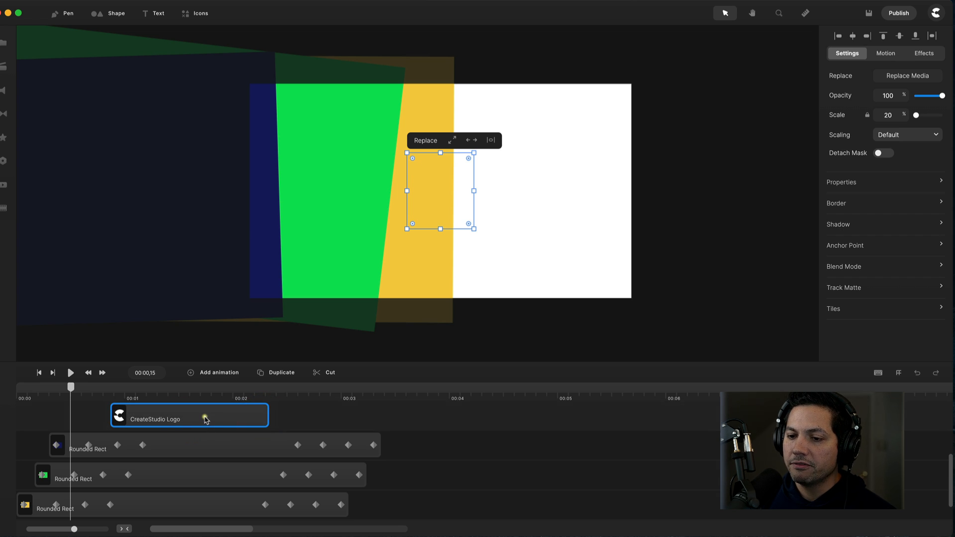
{"action": "left_click_drag", "start_coordinate": [70, 387], "coordinate": [93, 400]}
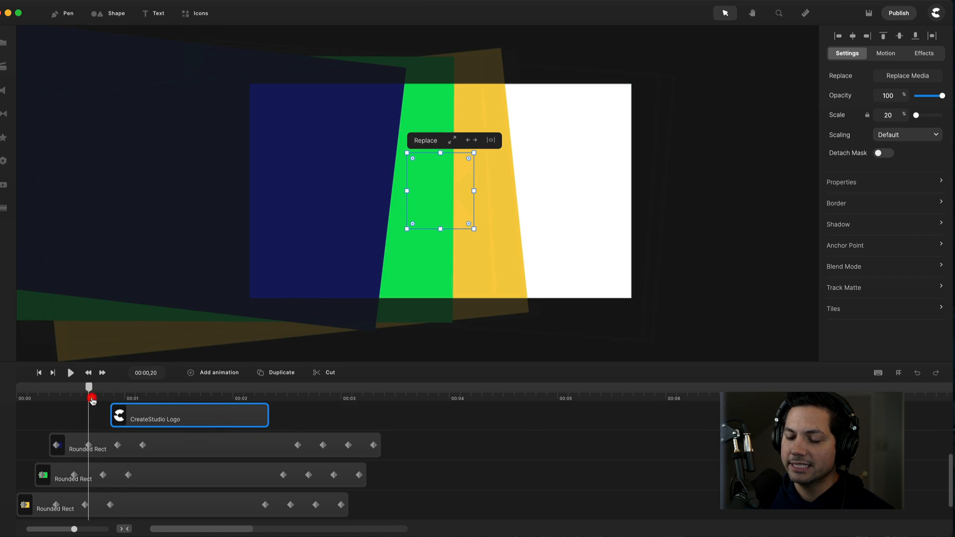
- Apply the Right position preset as the logo's entrance motion and preview the slide-in around 00:01,15
{"action": "key", "text": "space"}
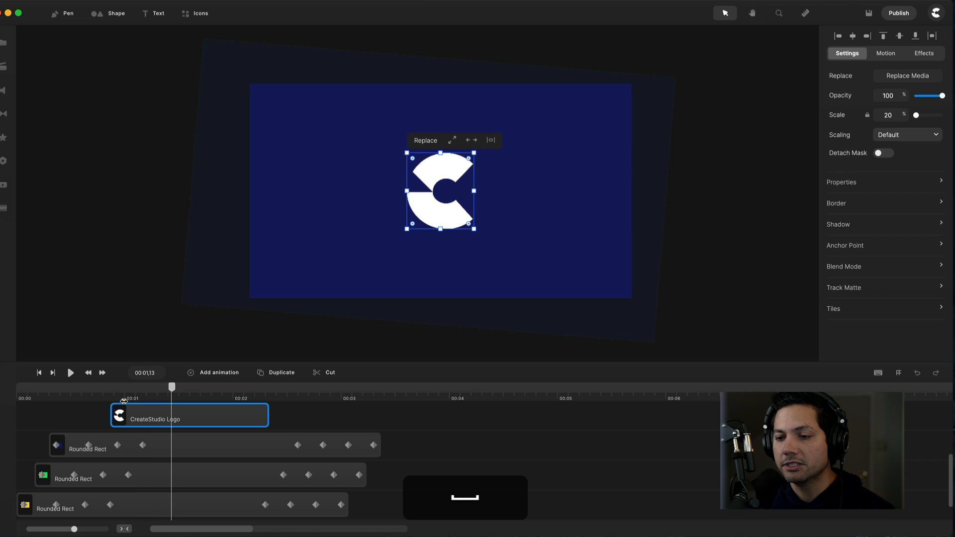
{"action": "left_click", "coordinate": [157, 411]}
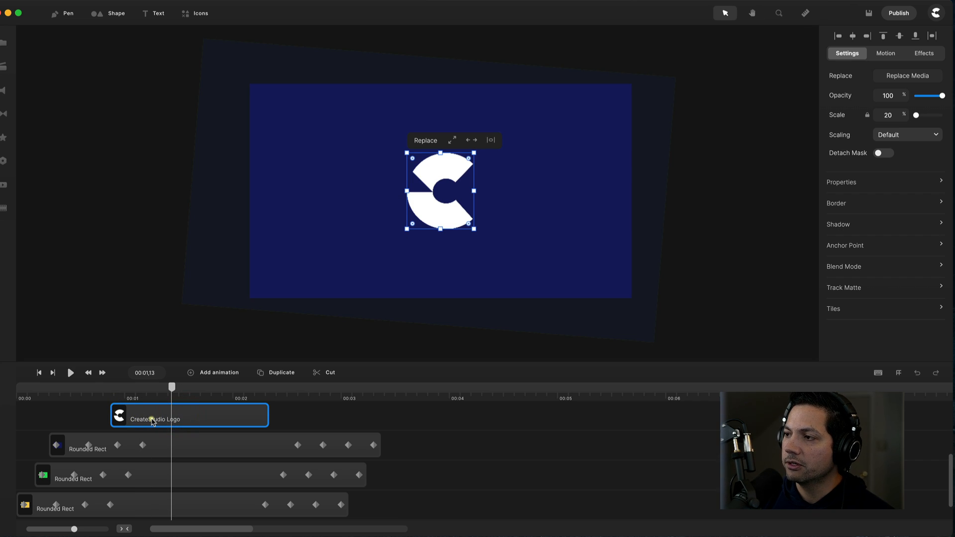
{"action": "left_click", "coordinate": [888, 52]}
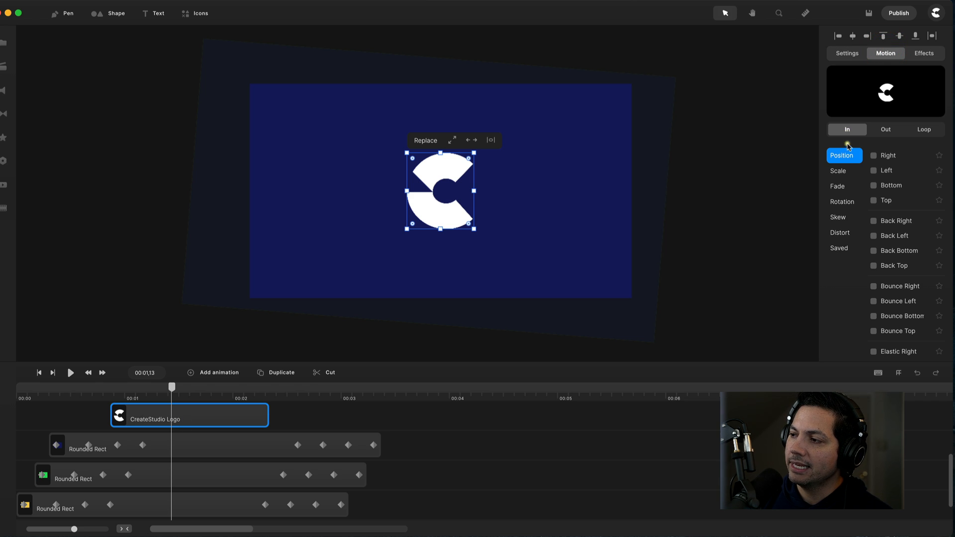
{"action": "left_click", "coordinate": [874, 156]}
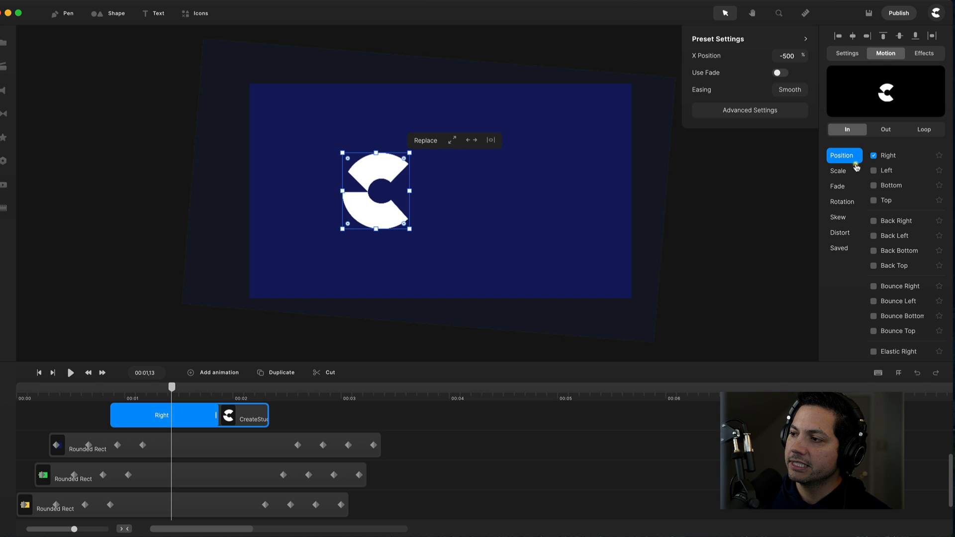
{"action": "mouse_move", "coordinate": [169, 398]}
{"action": "left_mouse_down"}
{"action": "mouse_move", "coordinate": [138, 395]}
{"action": "mouse_move", "coordinate": [175, 392]}
{"action": "left_mouse_up"}
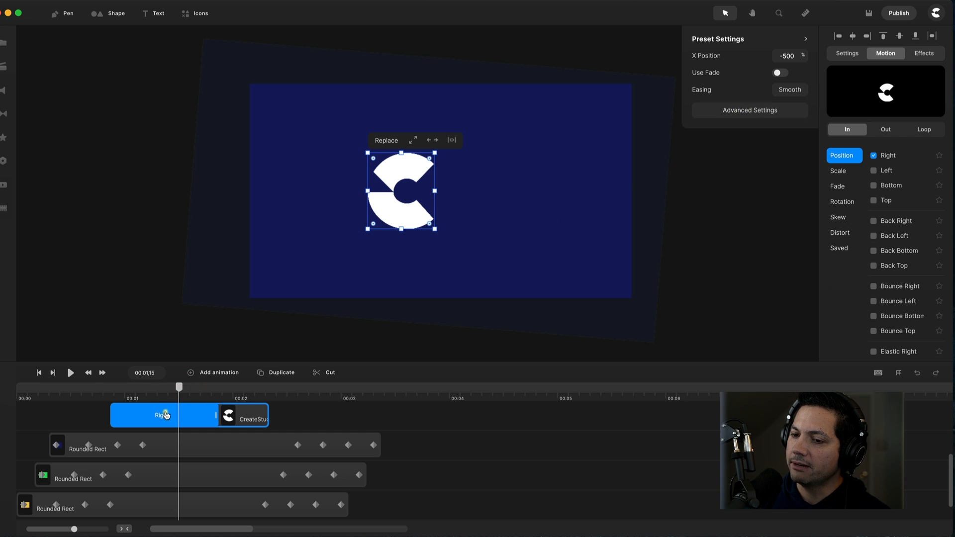
- Set the rotation of the logo's entrance motion to -26 in the advanced preset settings and scrub through the tilt
{"action": "left_click", "coordinate": [739, 110]}
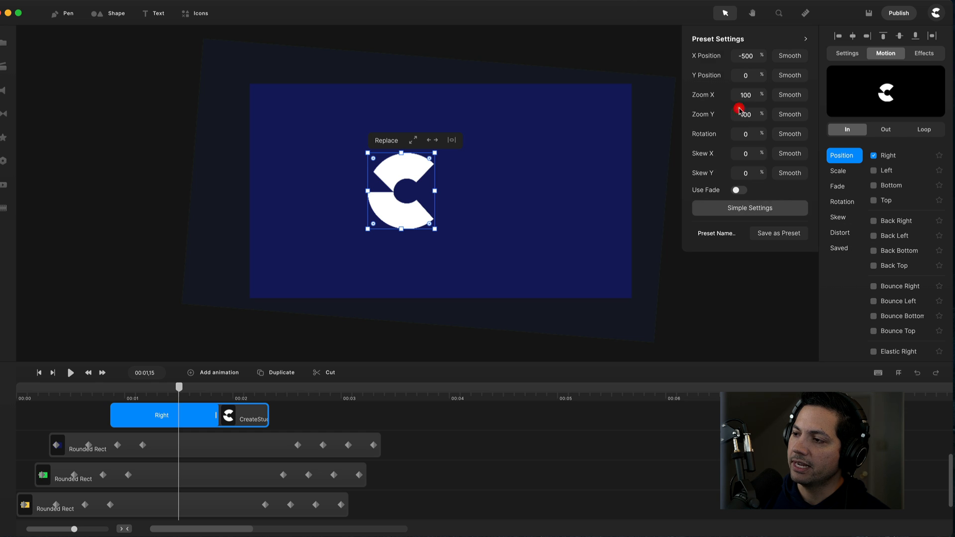
{"action": "double_click", "coordinate": [749, 133]}
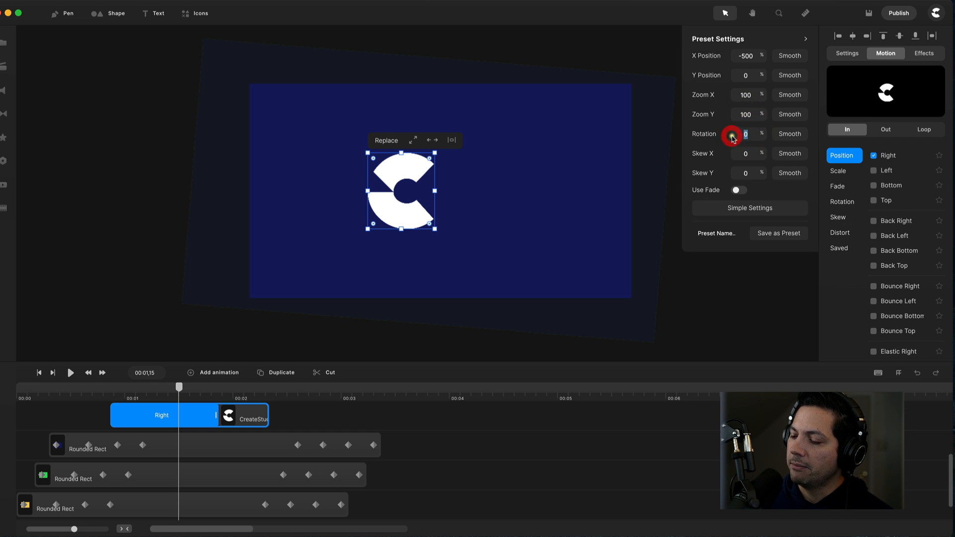
{"action": "type", "text": "-26"}
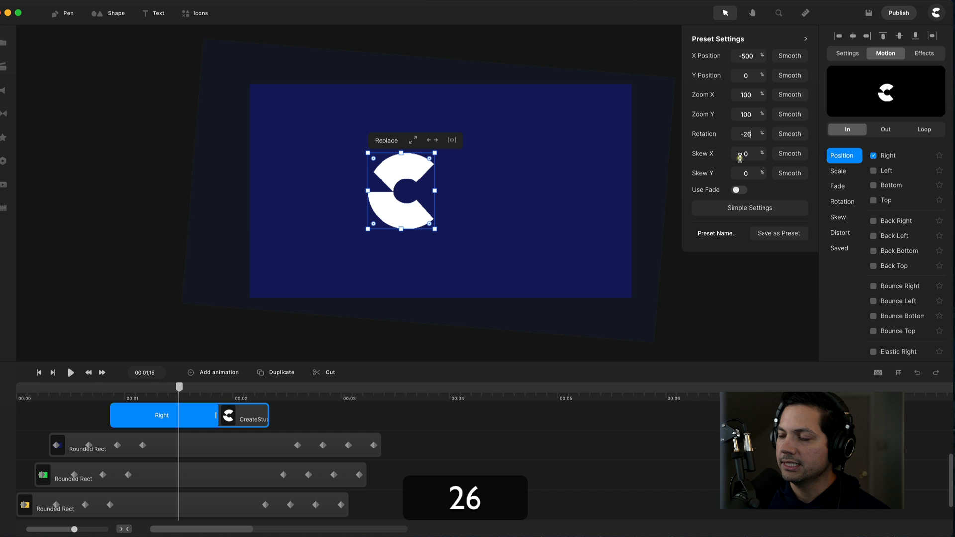
{"action": "key", "text": "Return"}
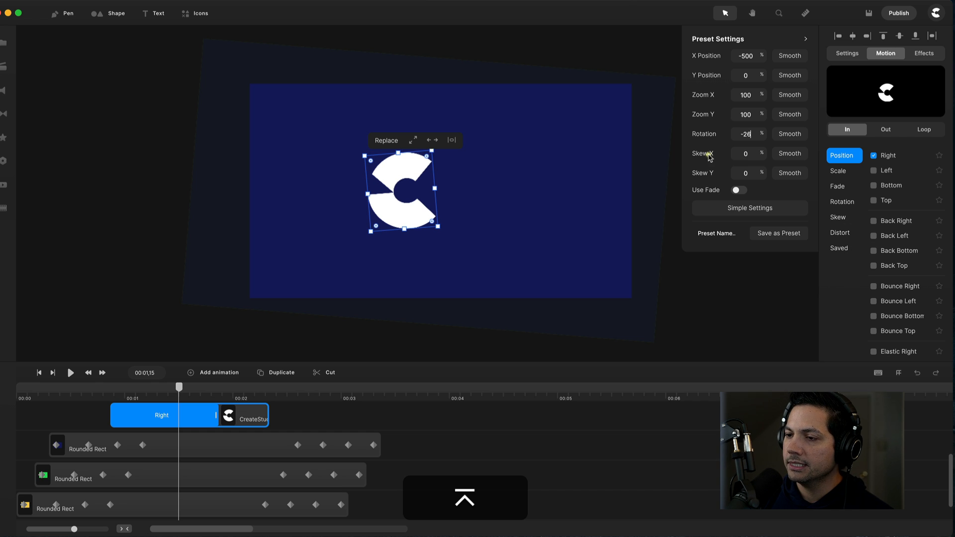
{"action": "mouse_move", "coordinate": [174, 394]}
{"action": "left_mouse_down"}
{"action": "mouse_move", "coordinate": [121, 393]}
{"action": "mouse_move", "coordinate": [175, 392]}
{"action": "left_mouse_up"}
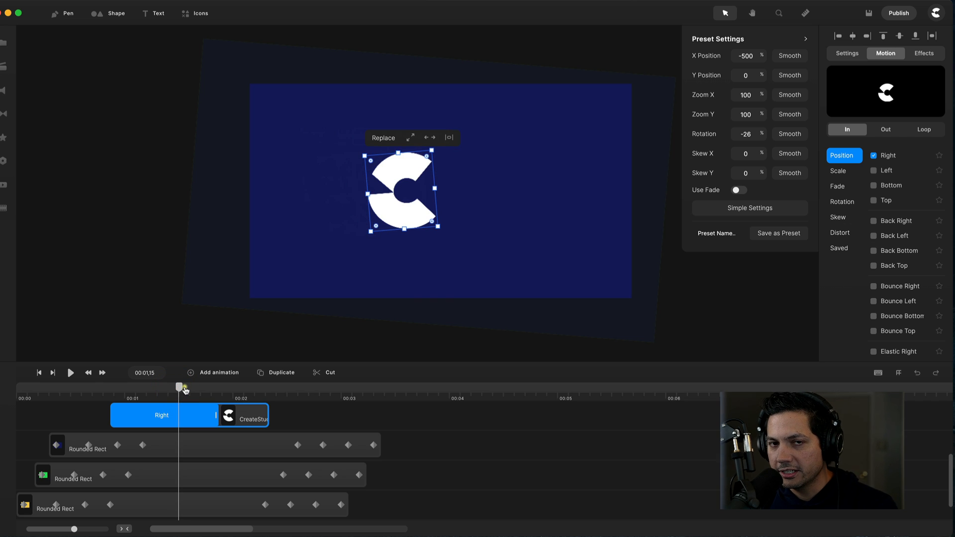
{"action": "left_click_drag", "start_coordinate": [180, 390], "coordinate": [165, 388]}
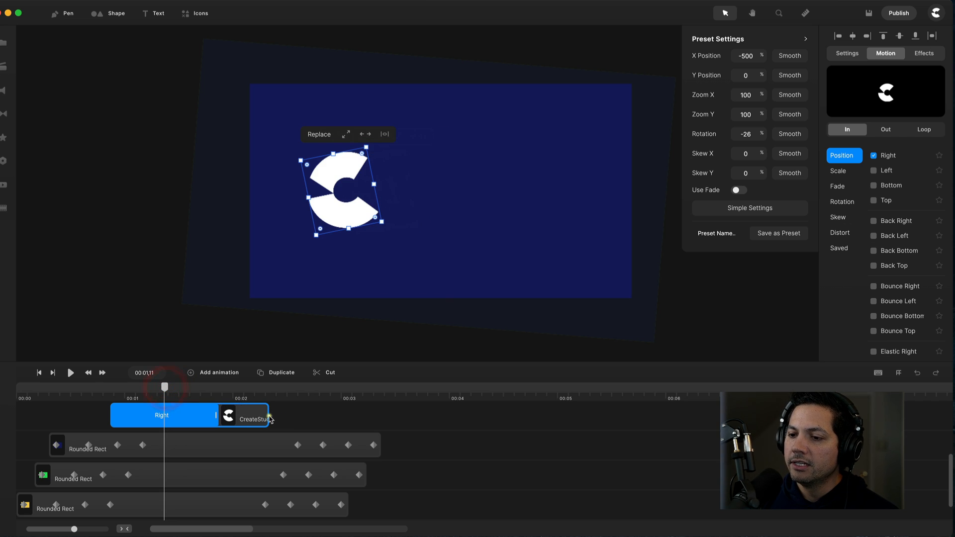
- Extend the logo clip to about two and a half seconds and apply the Right position preset as its exit motion
{"action": "left_click_drag", "start_coordinate": [266, 415], "coordinate": [303, 415]}
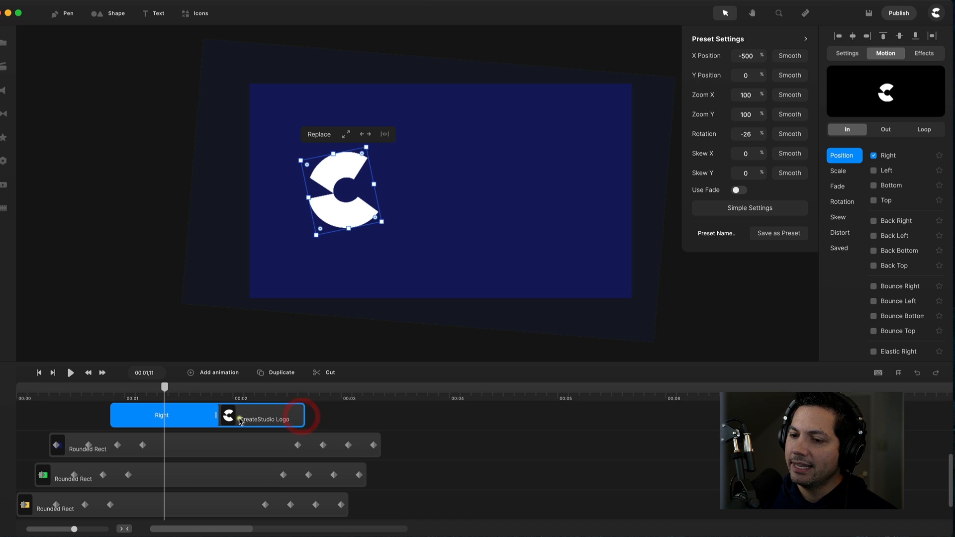
{"action": "left_click", "coordinate": [254, 415]}
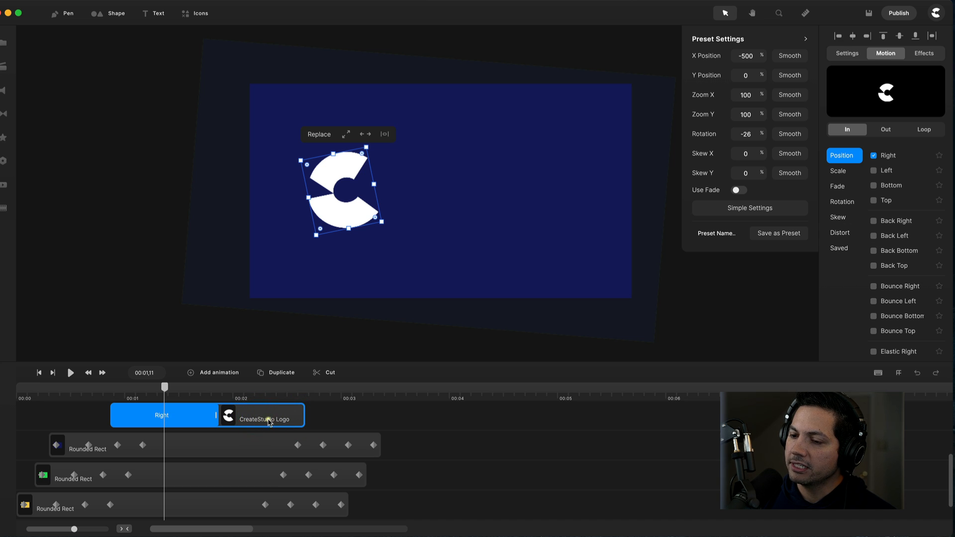
{"action": "left_click", "coordinate": [885, 131]}
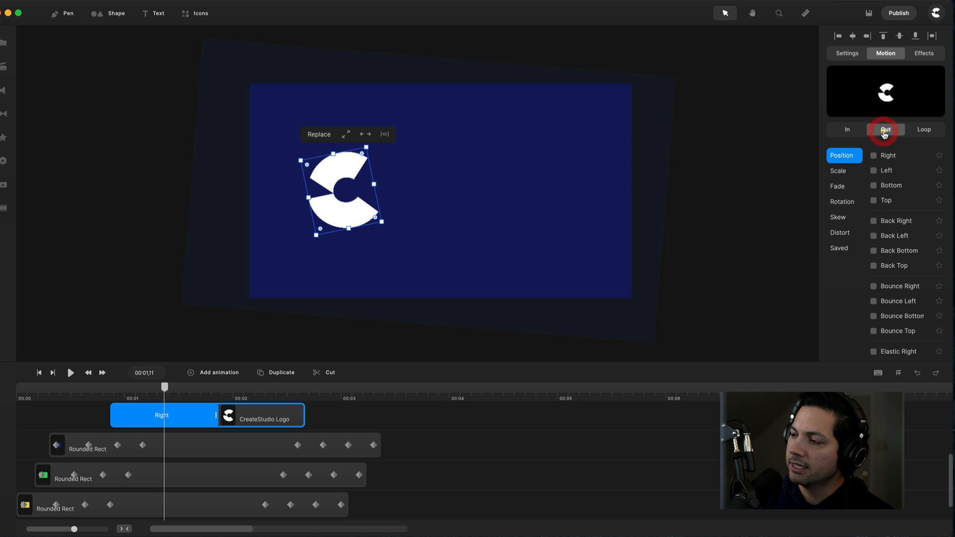
{"action": "left_click", "coordinate": [875, 156]}
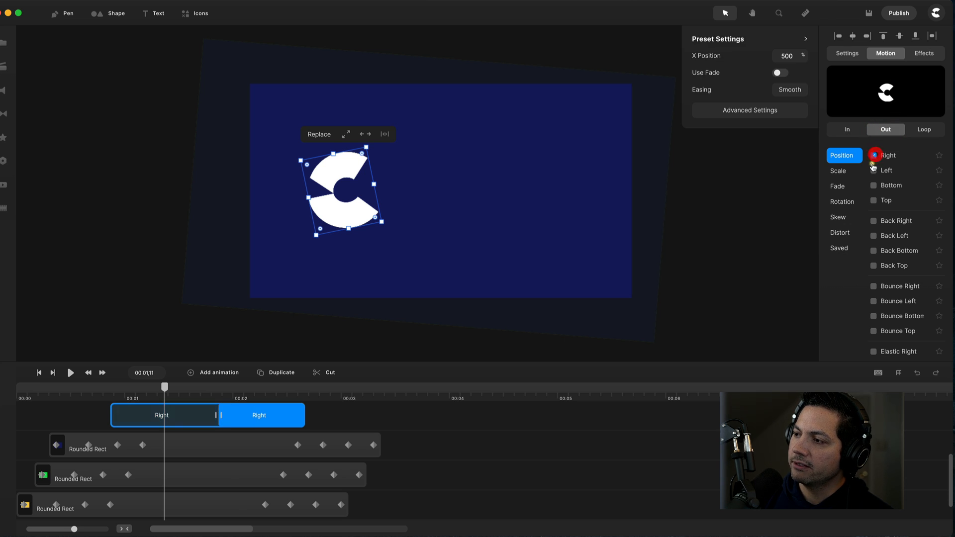
- Set the exit motion's rotation to 34 and shorten the logo's entrance motion to end at about 00:01,22
{"action": "left_click", "coordinate": [744, 112]}
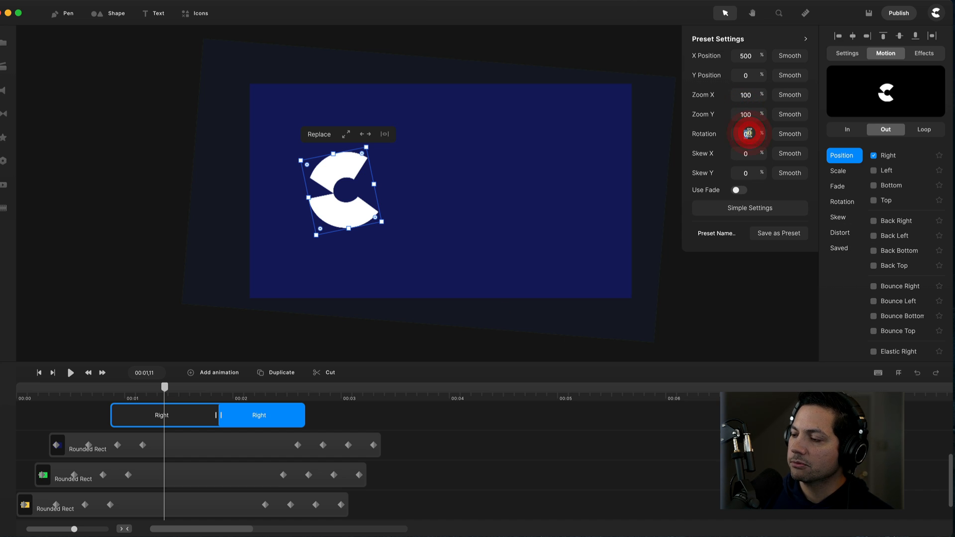
{"action": "type", "text": "34"}
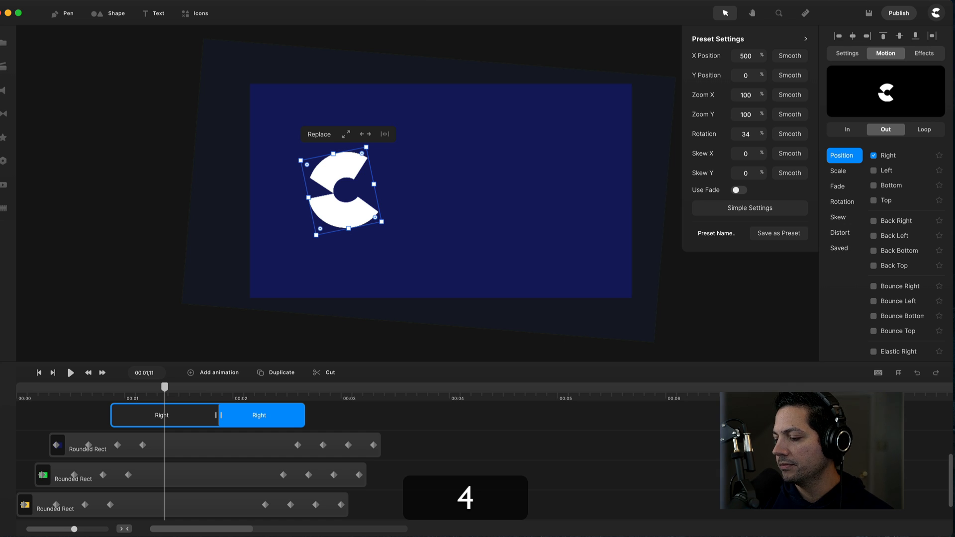
{"action": "key", "text": "Return"}
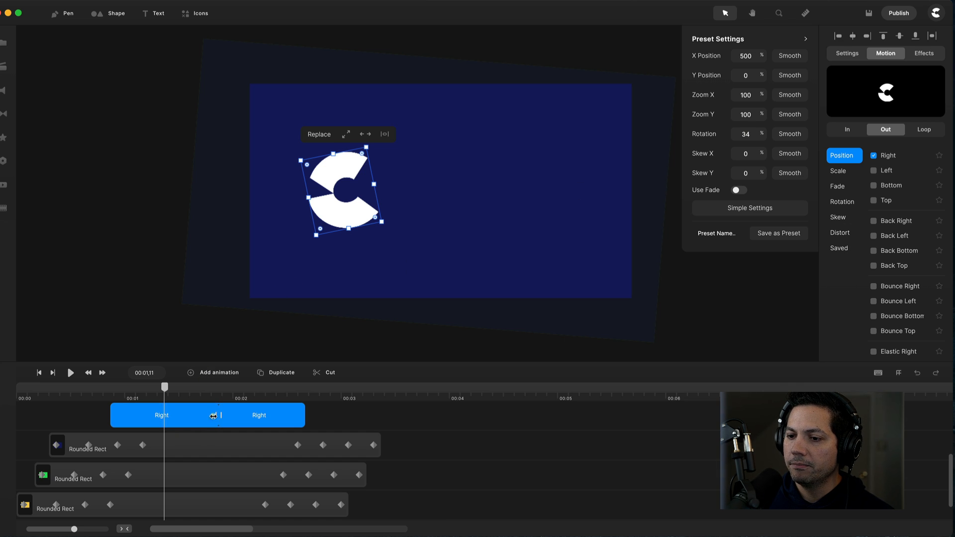
{"action": "left_click_drag", "start_coordinate": [216, 415], "coordinate": [205, 419]}
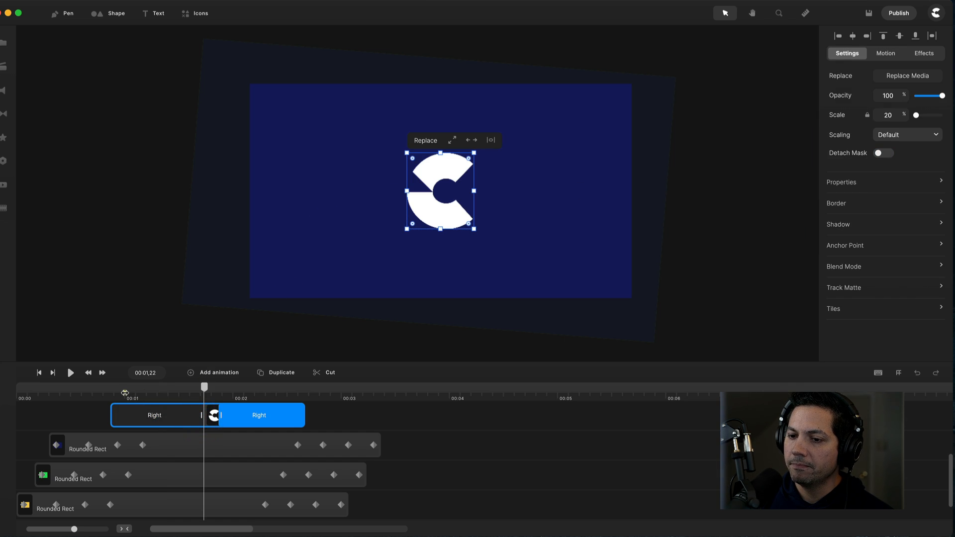
- Play the transition from the start and review the logo's entrance and exit against the colored rectangles
{"action": "left_click_drag", "start_coordinate": [127, 391], "coordinate": [18, 417]}
{"action": "key", "text": "space"}
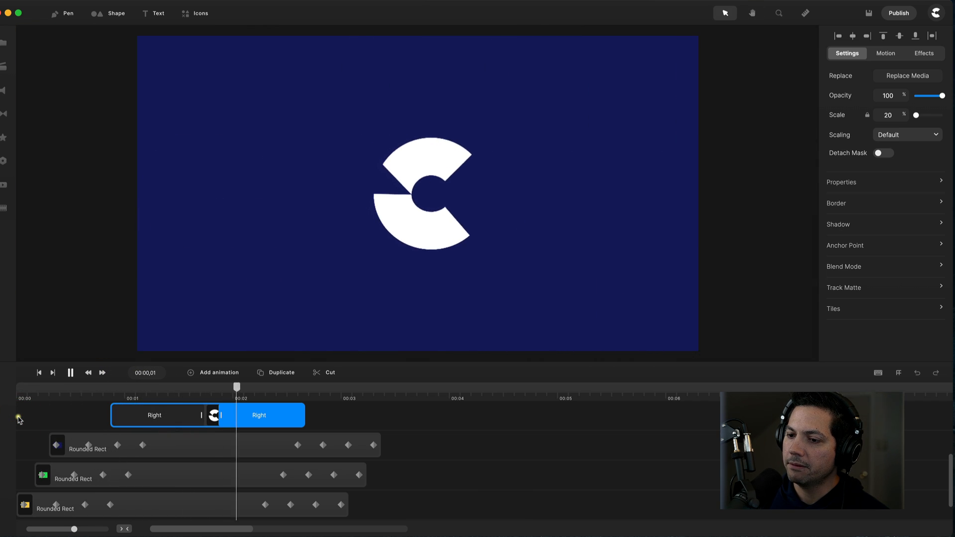
{"action": "key", "text": "space"}
{"action": "left_click_drag", "start_coordinate": [257, 388], "coordinate": [283, 443]}
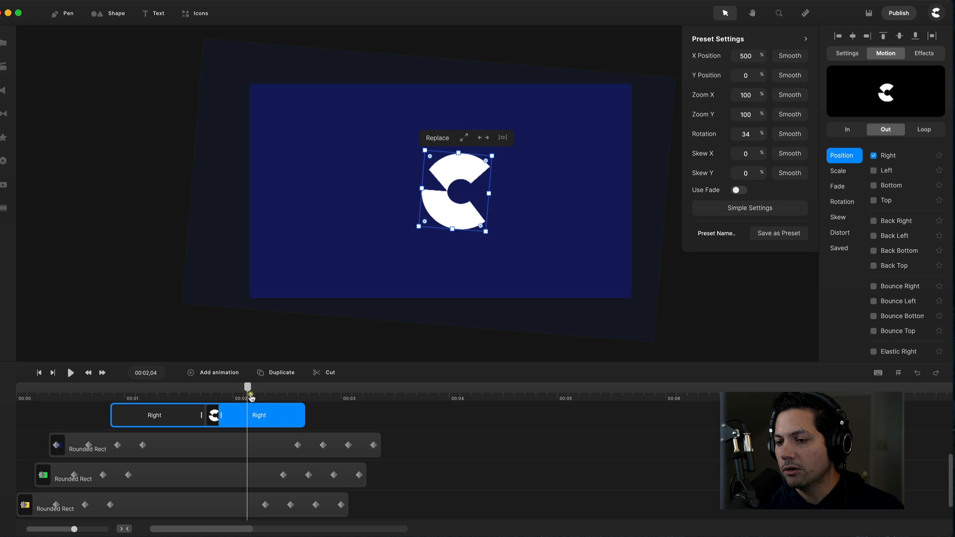
- Shift the dark blue rectangle's four exit keyframes earlier so the first sits at 00:02,02, with even spacing between them
{"action": "left_click_drag", "start_coordinate": [249, 390], "coordinate": [239, 388]}
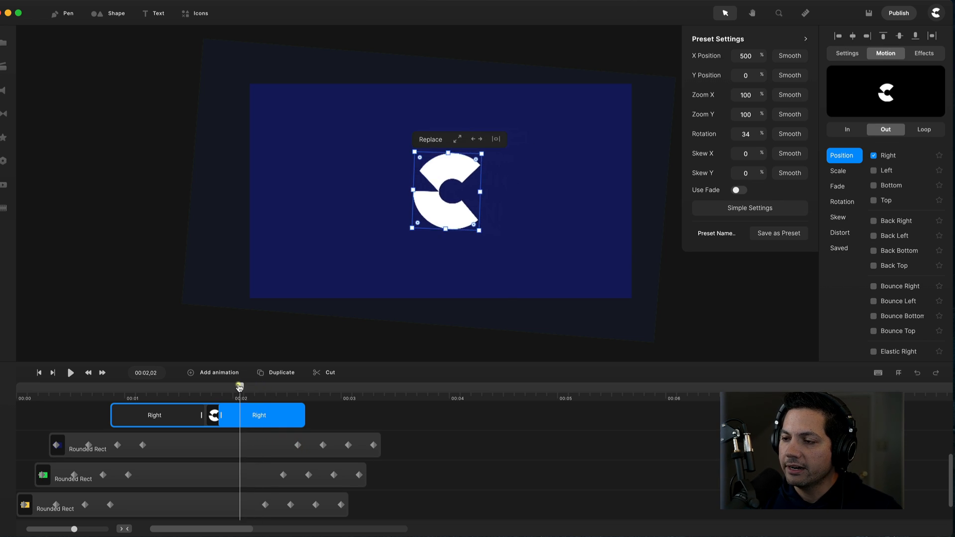
{"action": "left_click", "coordinate": [240, 387]}
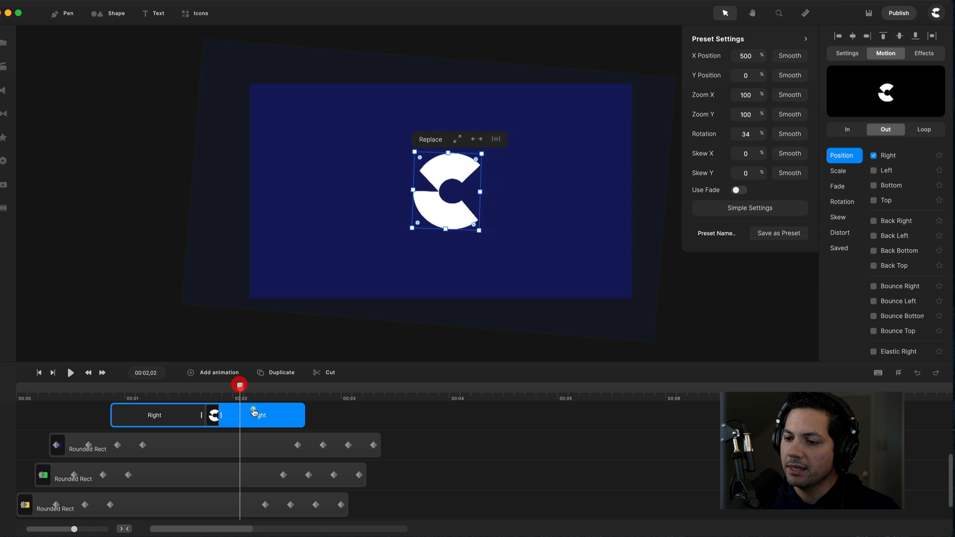
{"action": "left_click", "coordinate": [309, 448]}
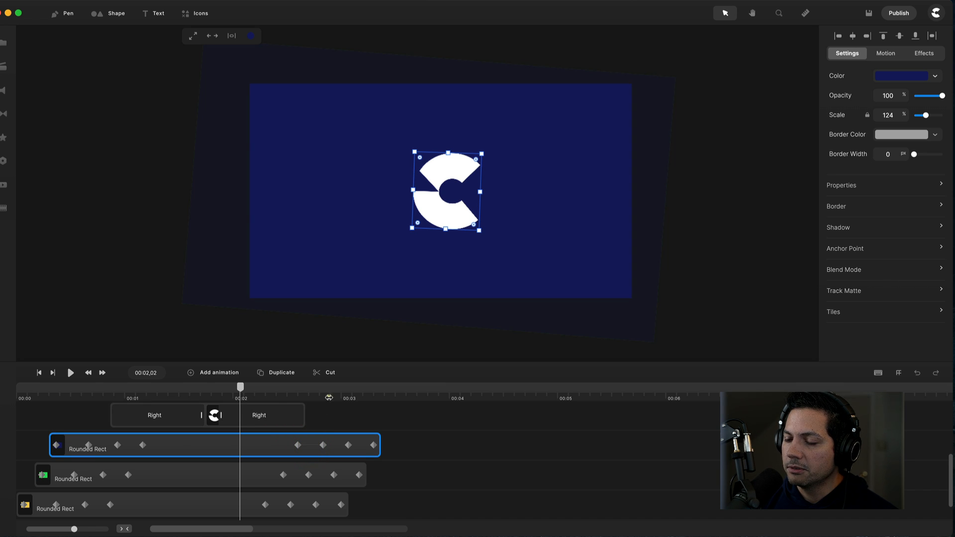
{"action": "left_click_drag", "start_coordinate": [328, 397], "coordinate": [390, 399]}
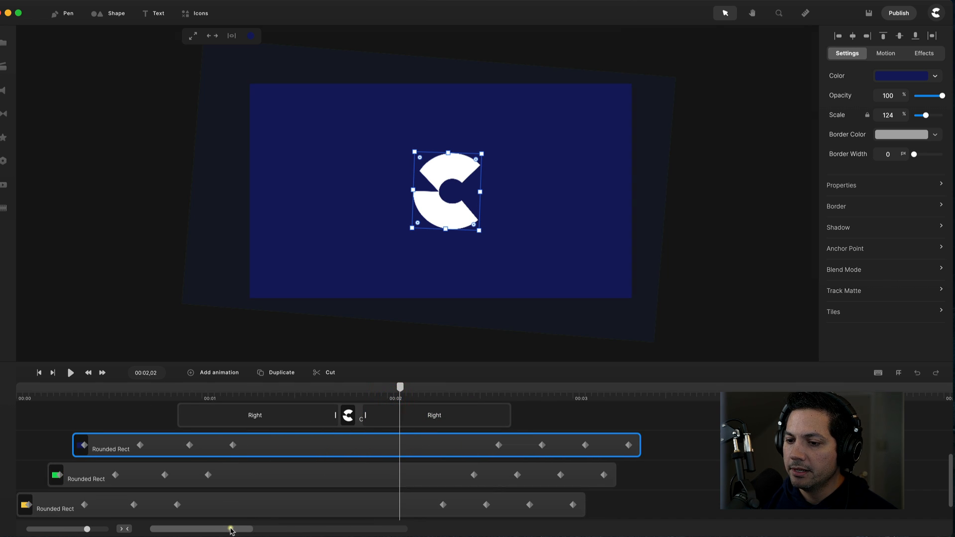
{"action": "left_click_drag", "start_coordinate": [230, 529], "coordinate": [232, 528]}
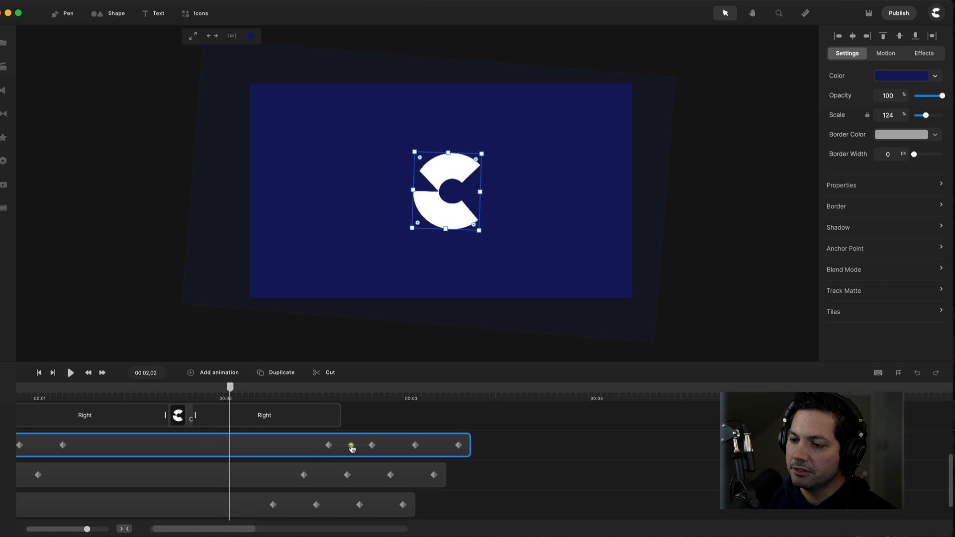
{"action": "left_click_drag", "start_coordinate": [351, 448], "coordinate": [252, 450]}
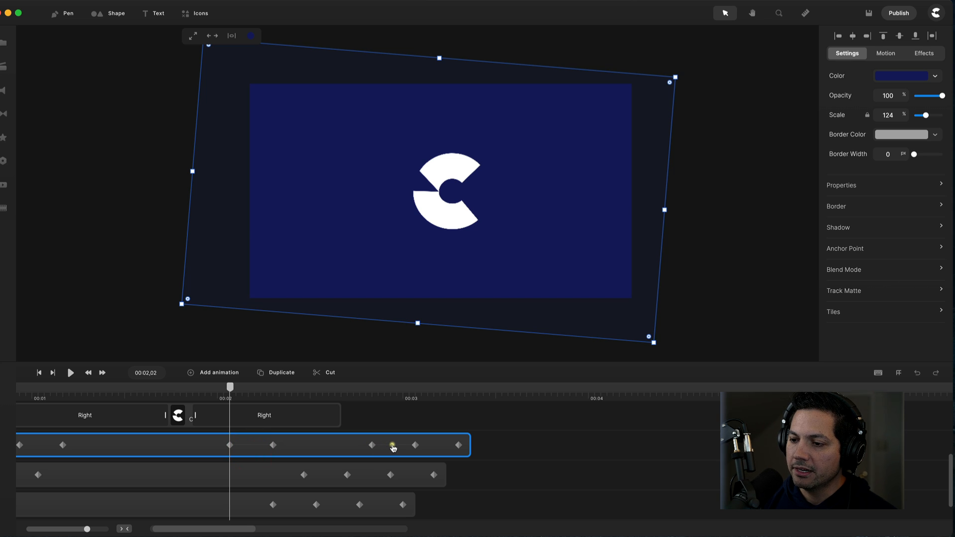
{"action": "left_click_drag", "start_coordinate": [392, 447], "coordinate": [296, 454]}
{"action": "left_click_drag", "start_coordinate": [433, 447], "coordinate": [336, 456]}
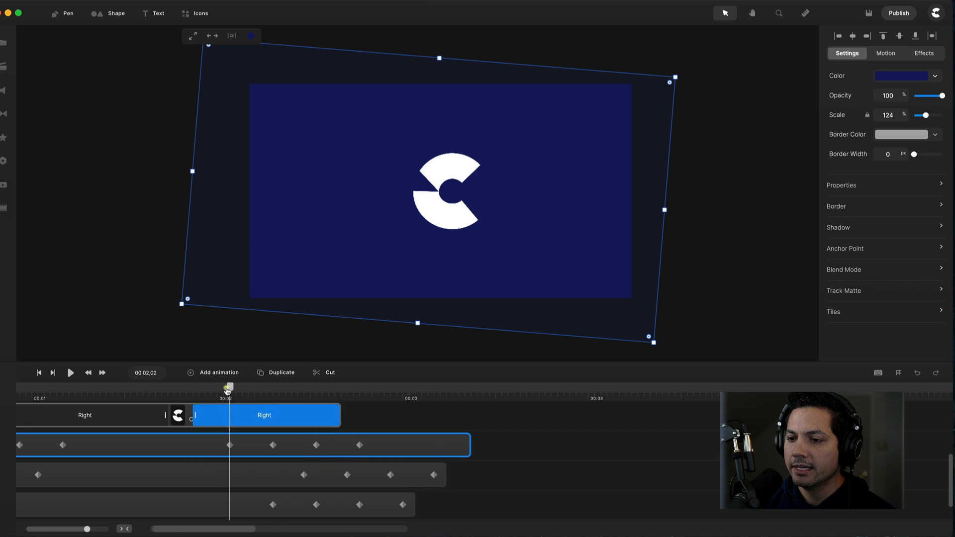
- Play back the logo and dark blue rectangle's exit from just before the two-second mark
{"action": "left_click", "coordinate": [211, 396]}
{"action": "left_click", "coordinate": [198, 398]}
{"action": "key", "text": "space"}
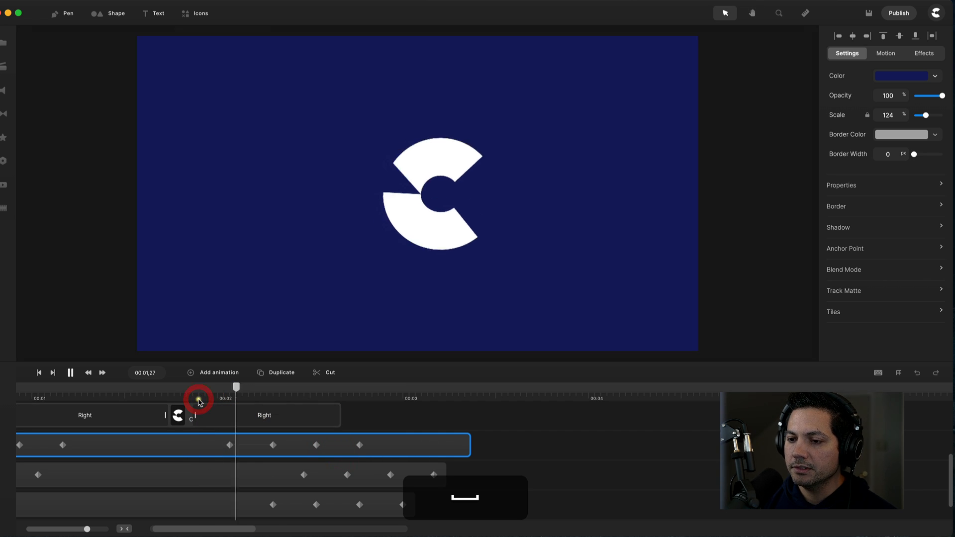
{"action": "key", "text": "space"}
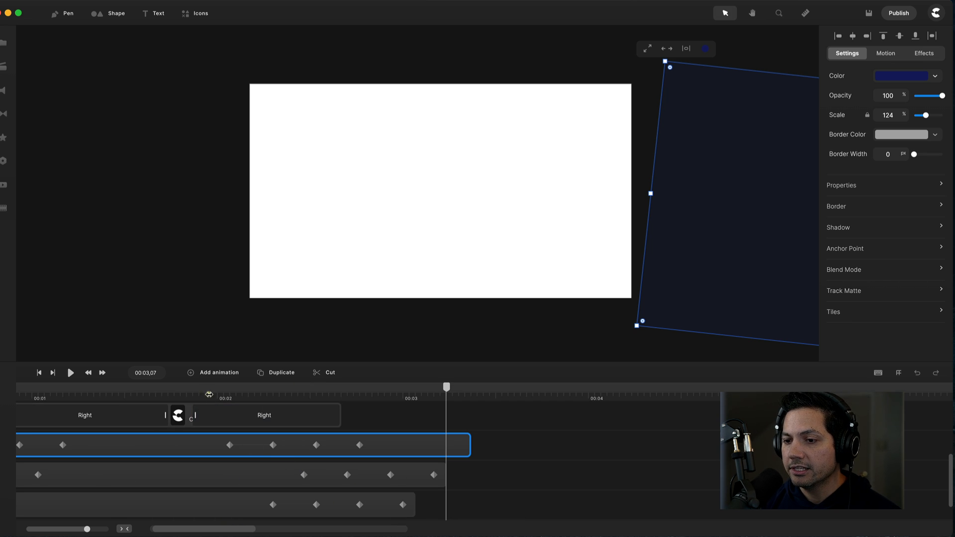
- Shift the green rectangle's four exit keyframes earlier so they start a few frames after the dark blue rectangle's exit, evenly spaced
{"action": "scroll", "coordinate": [165, 401], "scroll_direction": "down", "scroll_amount": 3}
{"action": "scroll", "coordinate": [163, 404], "scroll_direction": "down", "scroll_amount": 1}
{"action": "left_click", "coordinate": [160, 408]}
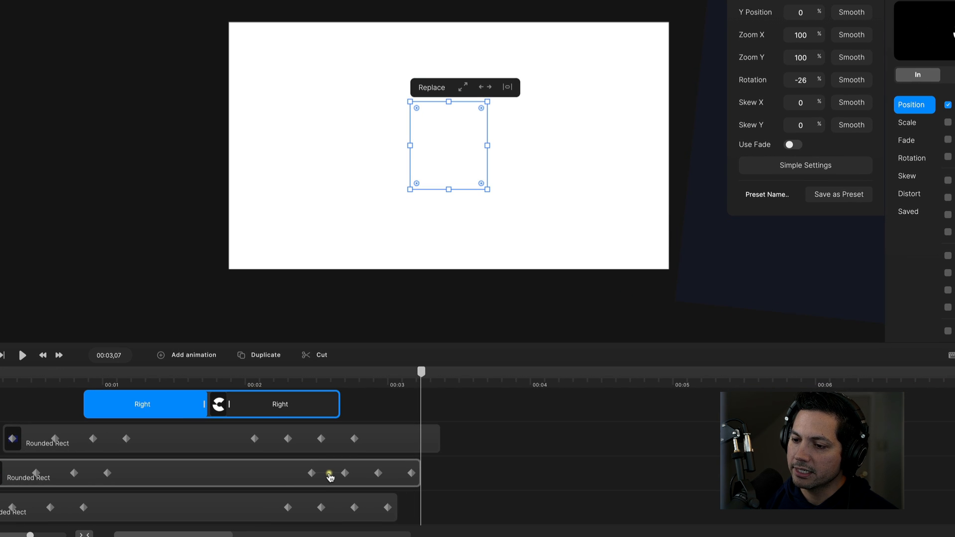
{"action": "left_click_drag", "start_coordinate": [330, 477], "coordinate": [290, 476]}
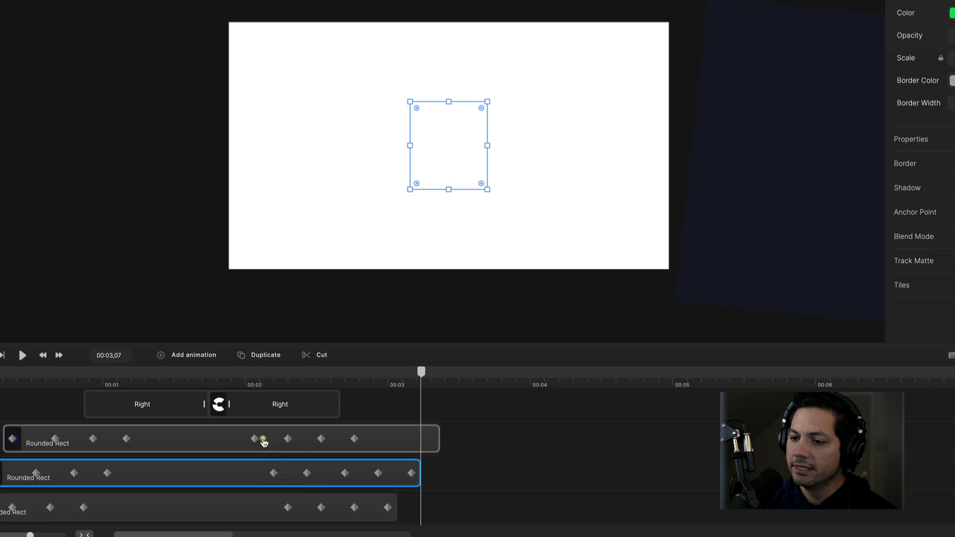
{"action": "left_click_drag", "start_coordinate": [274, 476], "coordinate": [323, 479]}
{"action": "right_click", "coordinate": [322, 475]}
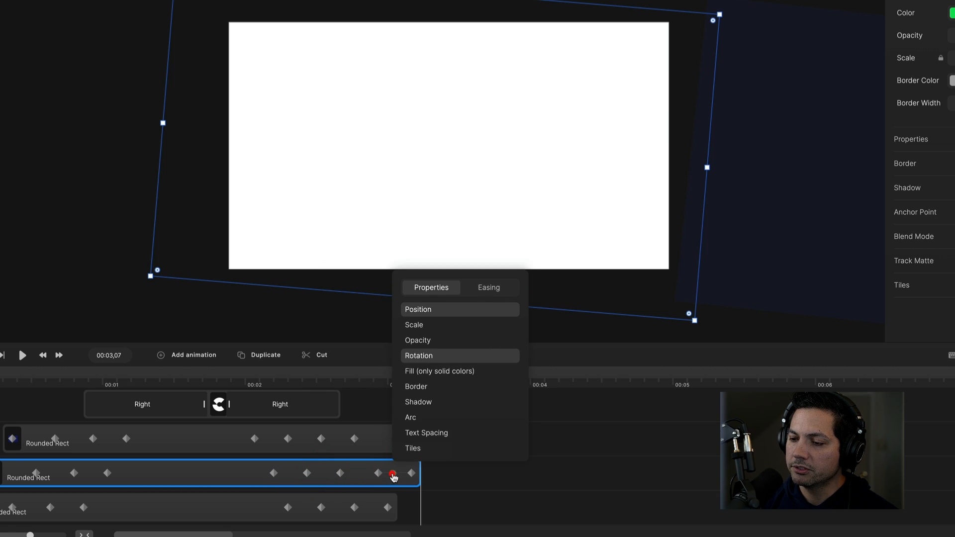
{"action": "left_click", "coordinate": [480, 478]}
{"action": "left_click_drag", "start_coordinate": [392, 476], "coordinate": [359, 479]}
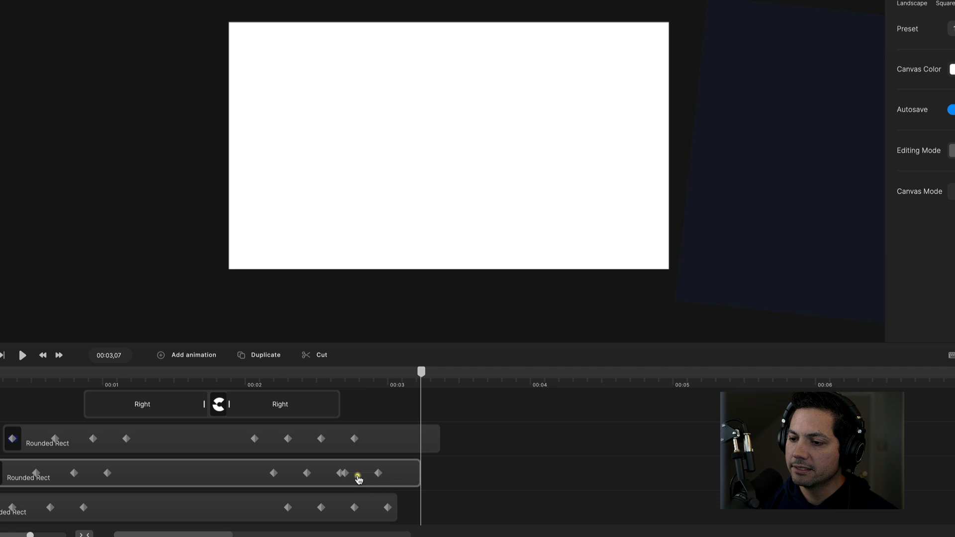
{"action": "right_click", "coordinate": [356, 477]}
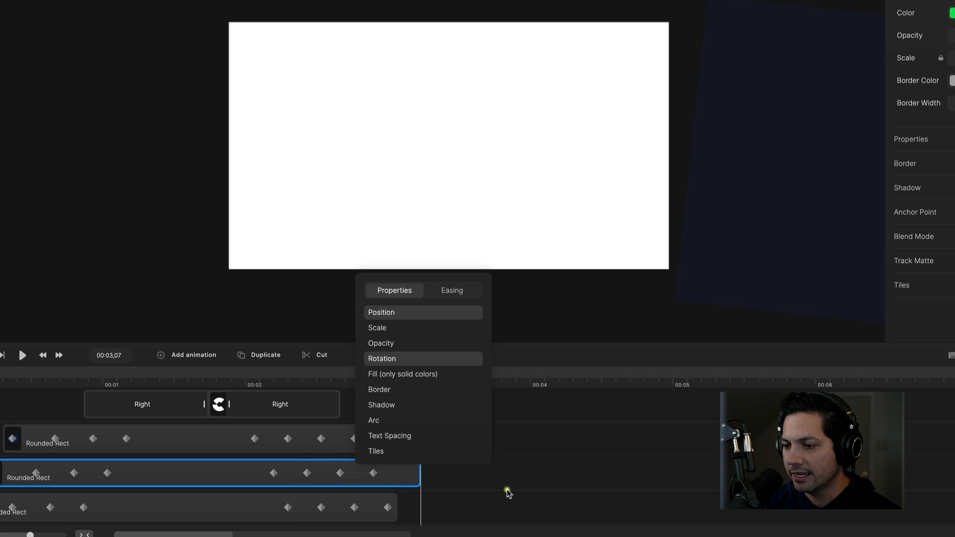
- Extend the yellow rectangle's layer slightly and shift its four exit keyframes a little later, evenly spaced and staggered behind the green ones
{"action": "left_click", "coordinate": [504, 479]}
{"action": "left_click", "coordinate": [308, 511]}
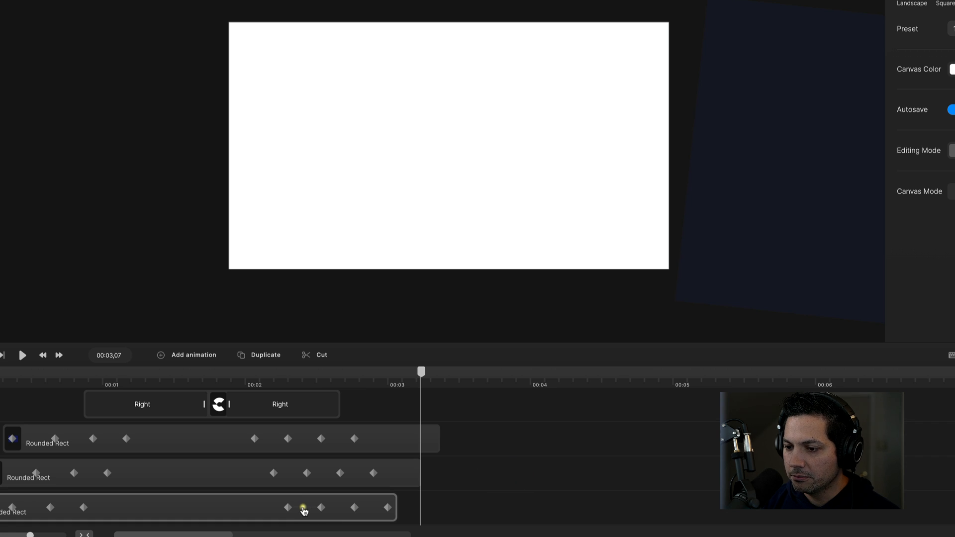
{"action": "left_click", "coordinate": [312, 511]}
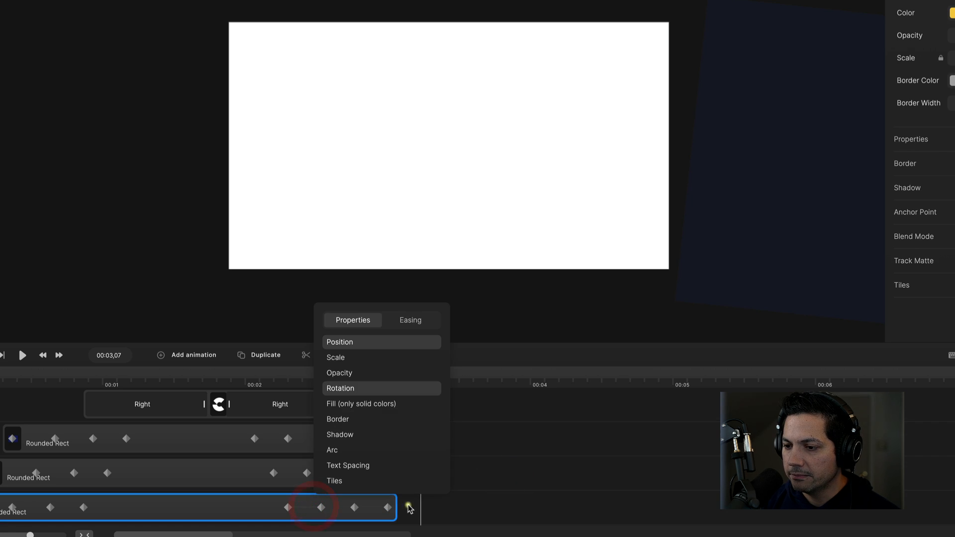
{"action": "left_click", "coordinate": [469, 504]}
{"action": "left_click_drag", "start_coordinate": [396, 507], "coordinate": [411, 506]}
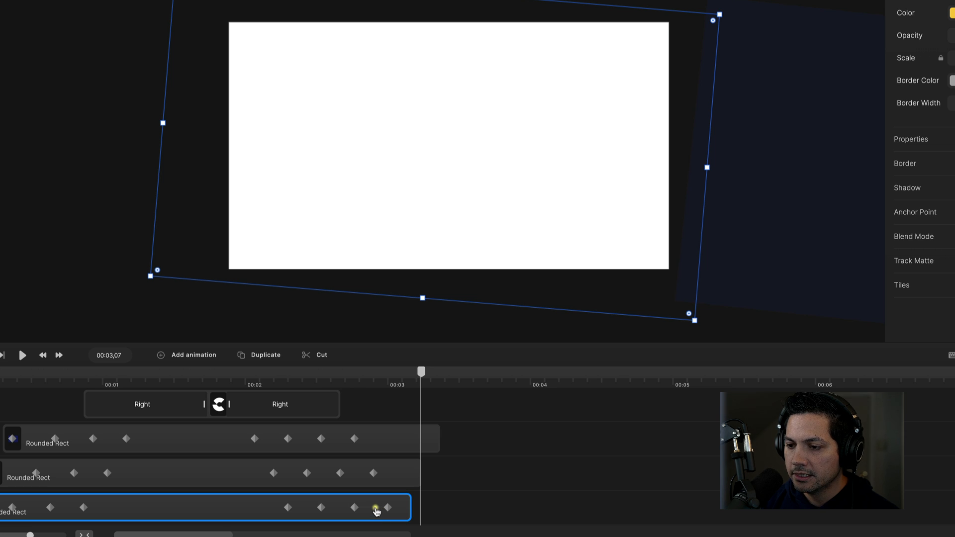
{"action": "right_click", "coordinate": [378, 510]}
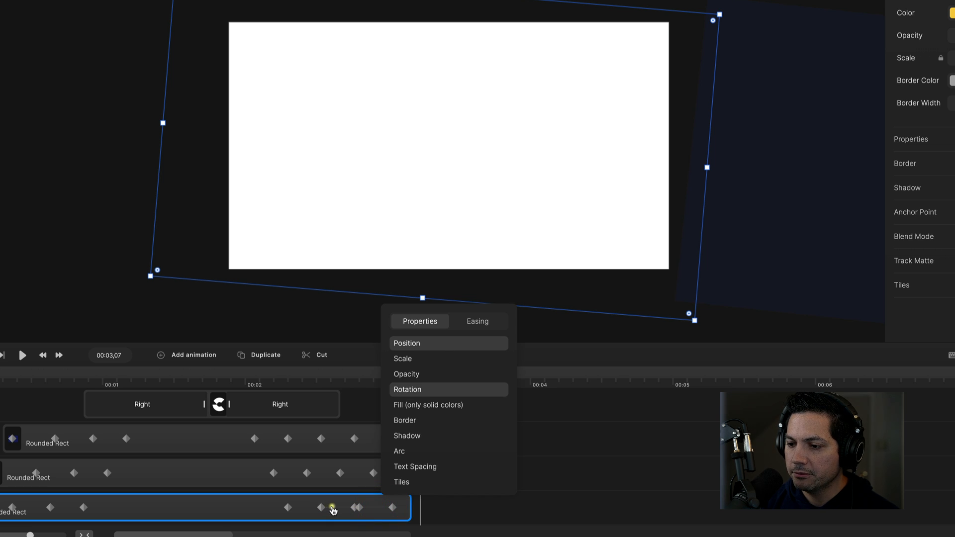
{"action": "right_click", "coordinate": [323, 508]}
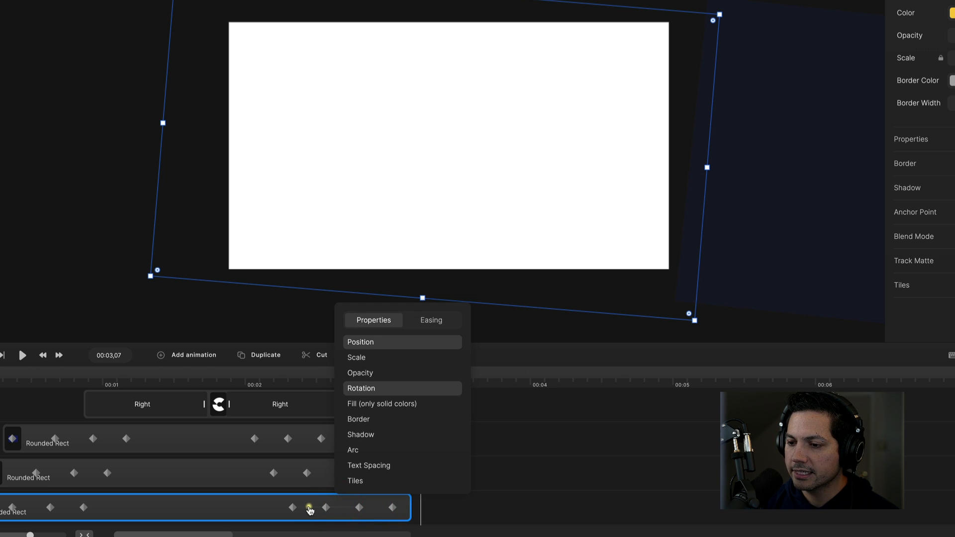
{"action": "right_click", "coordinate": [309, 507]}
{"action": "left_click", "coordinate": [602, 483]}
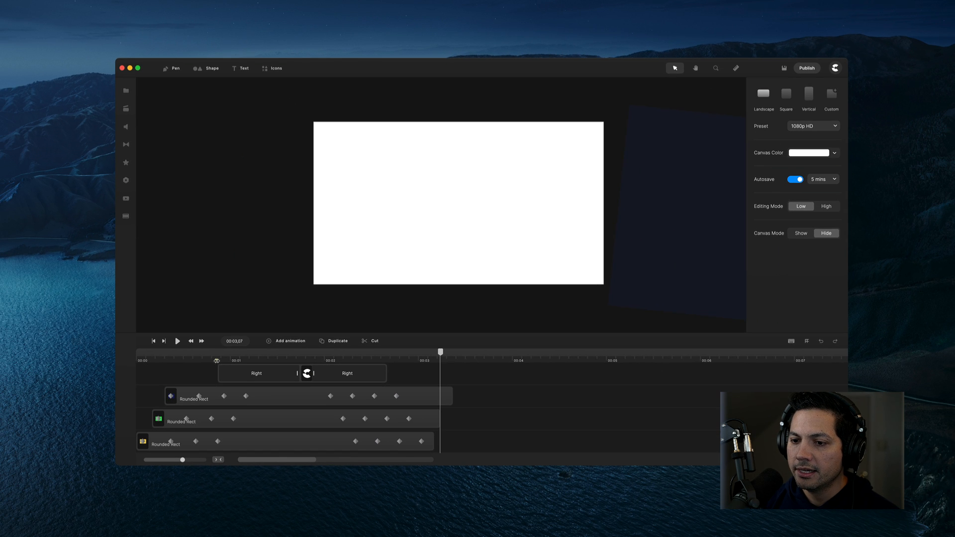
- Play the transition repeatedly from the start and review the staggered entrance and exit of the rectangles and logo
{"action": "left_click_drag", "start_coordinate": [161, 360], "coordinate": [110, 363]}
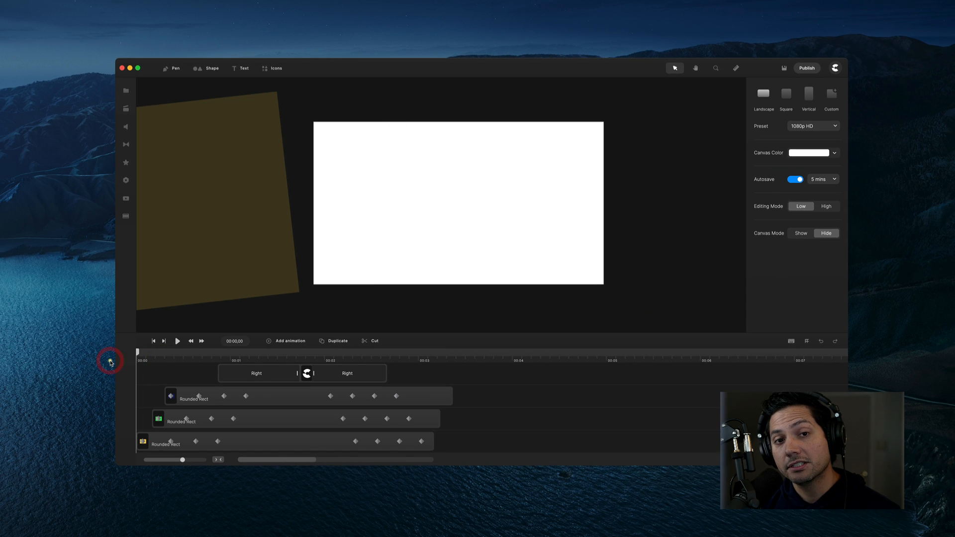
{"action": "key", "text": "space"}
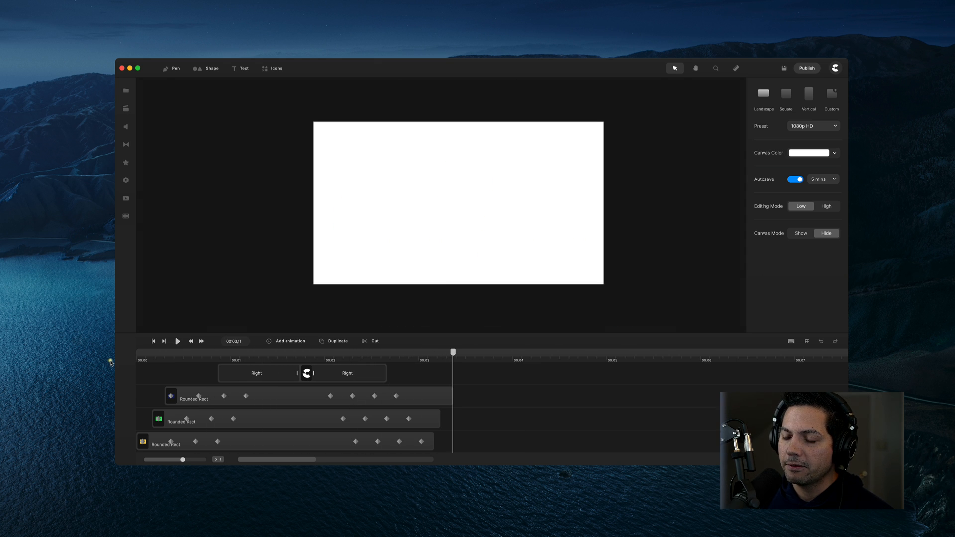
{"action": "left_click", "coordinate": [290, 360]}
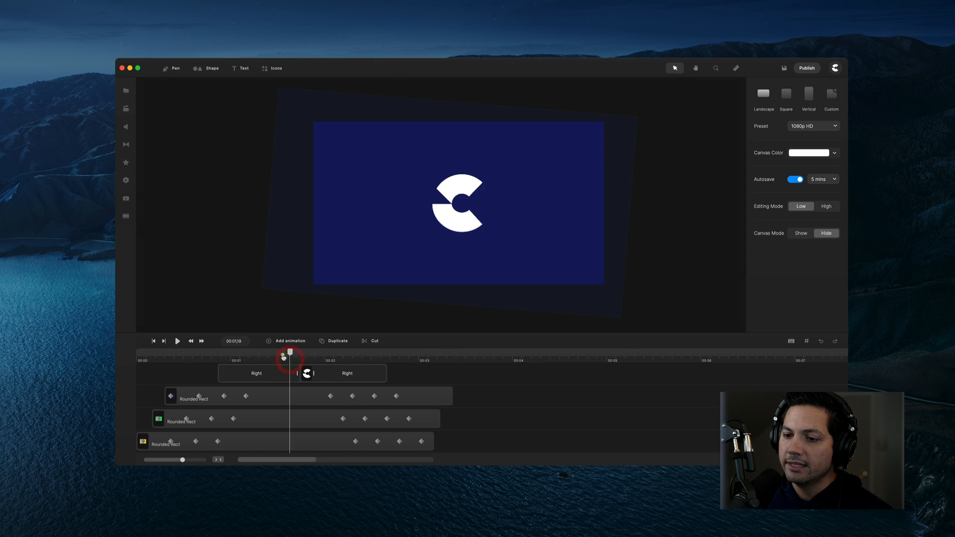
{"action": "left_click_drag", "start_coordinate": [283, 357], "coordinate": [95, 377]}
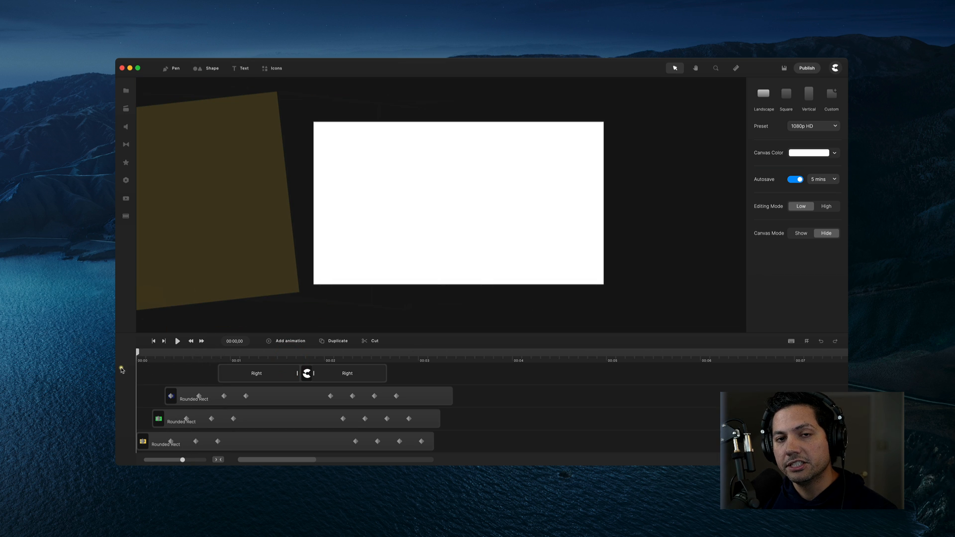
{"action": "left_click_drag", "start_coordinate": [350, 357], "coordinate": [370, 357]}
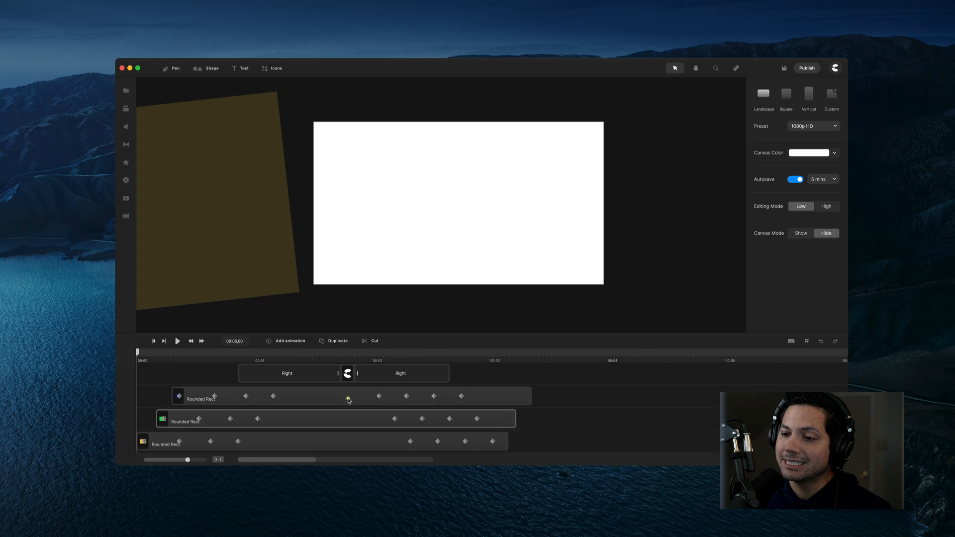
{"action": "key", "text": "space"}
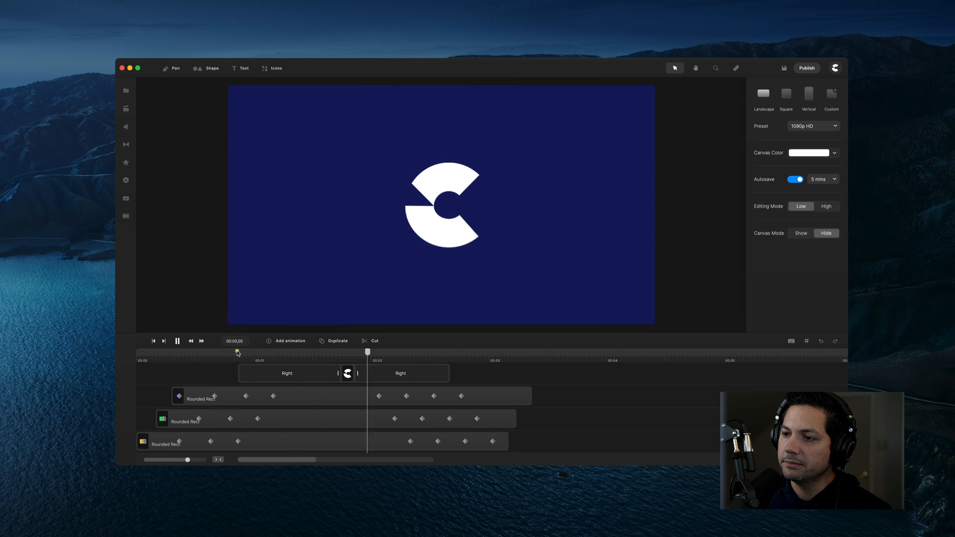
{"action": "key", "text": "space"}
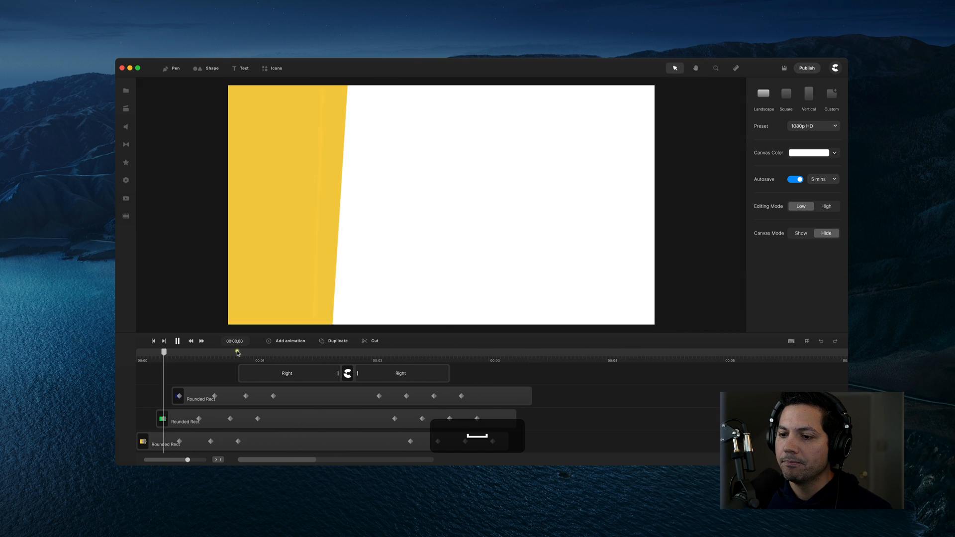
{"action": "key", "text": "space"}
- Select the logo and all three colored rectangles and combine them into one group
{"action": "scroll", "coordinate": [380, 362], "scroll_direction": "down", "scroll_amount": 5}
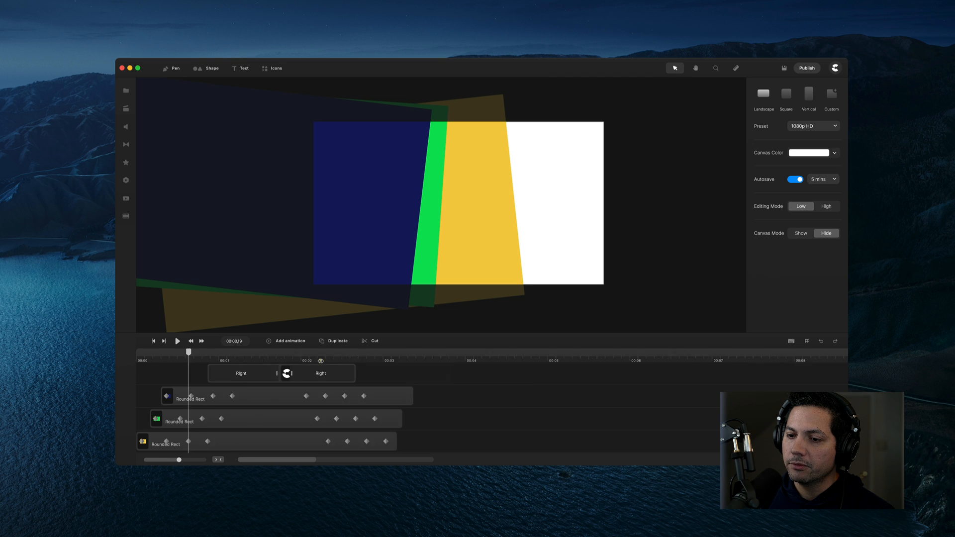
{"action": "left_click", "coordinate": [268, 368]}
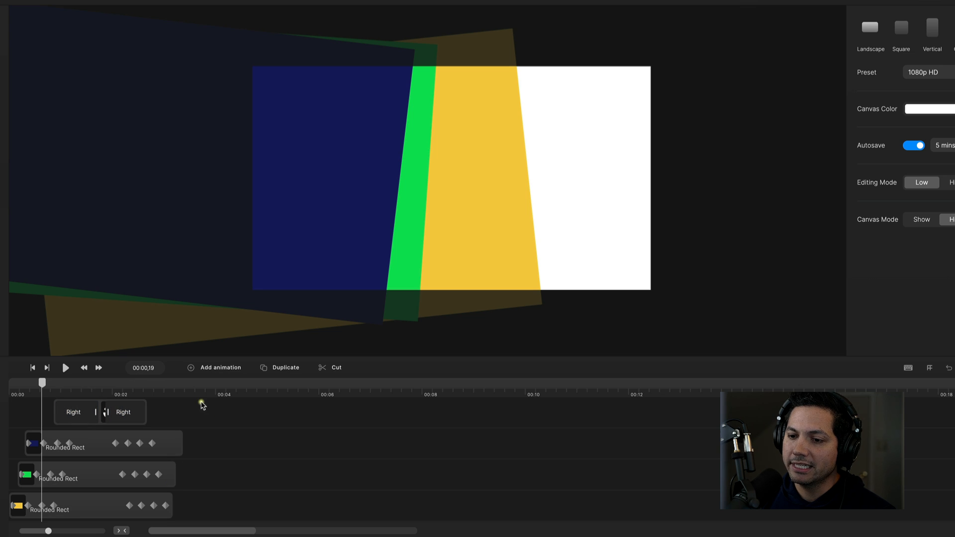
{"action": "left_click_drag", "start_coordinate": [256, 402], "coordinate": [20, 514]}
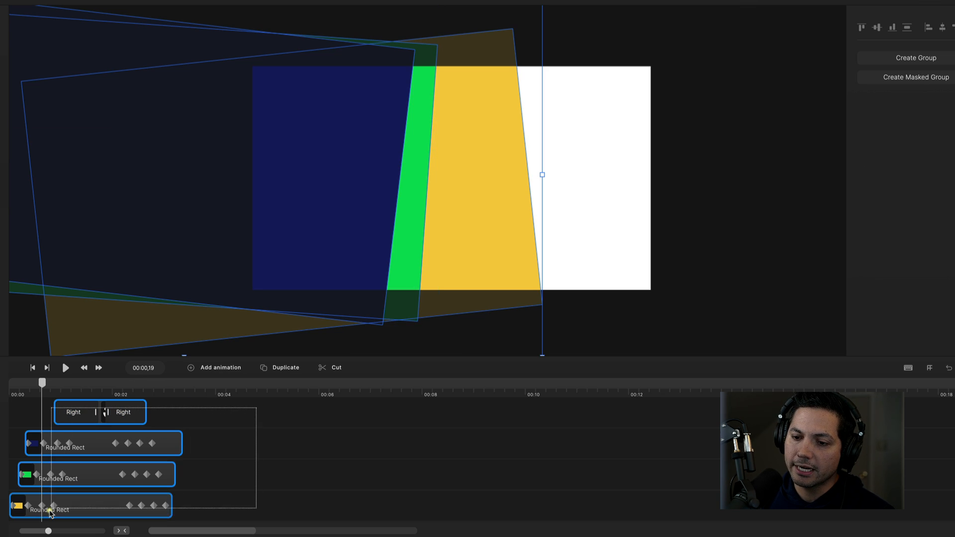
{"action": "left_click", "coordinate": [215, 453]}
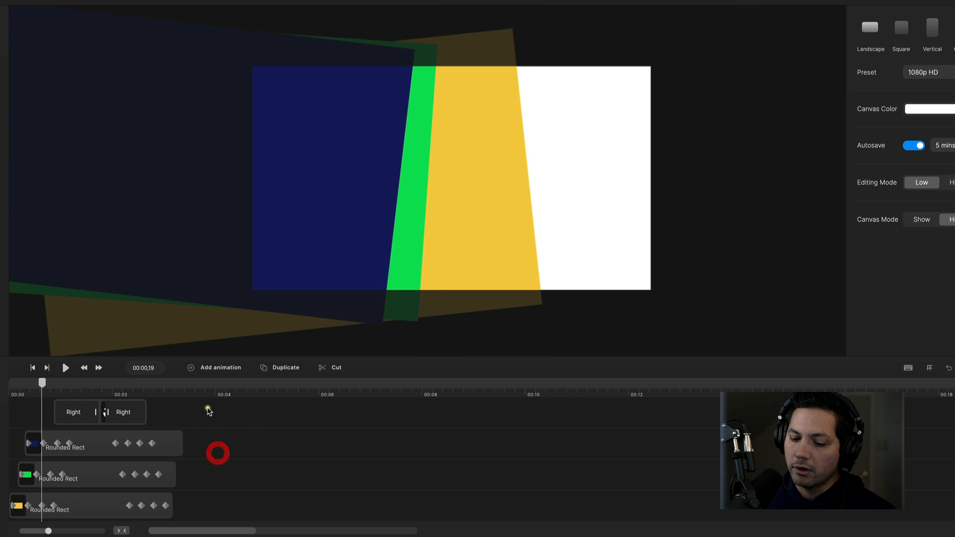
{"action": "key", "text": "super+a"}
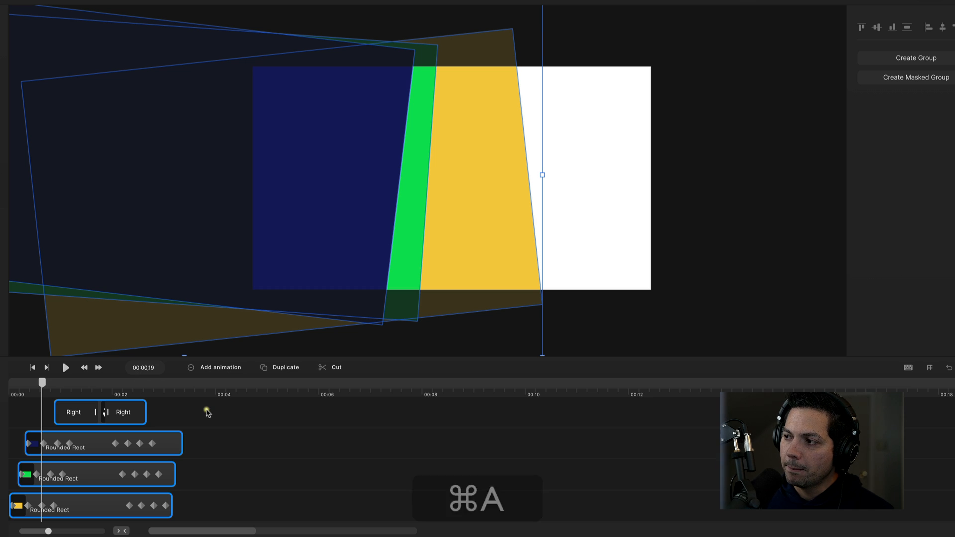
{"action": "left_click", "coordinate": [881, 58]}
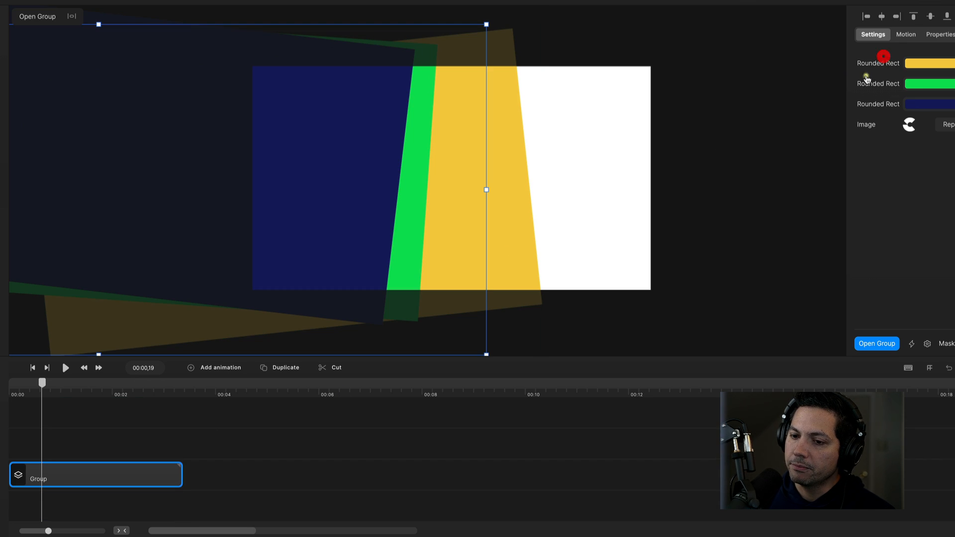
- Rename the new group as Logo Transition
{"action": "right_click", "coordinate": [64, 475]}
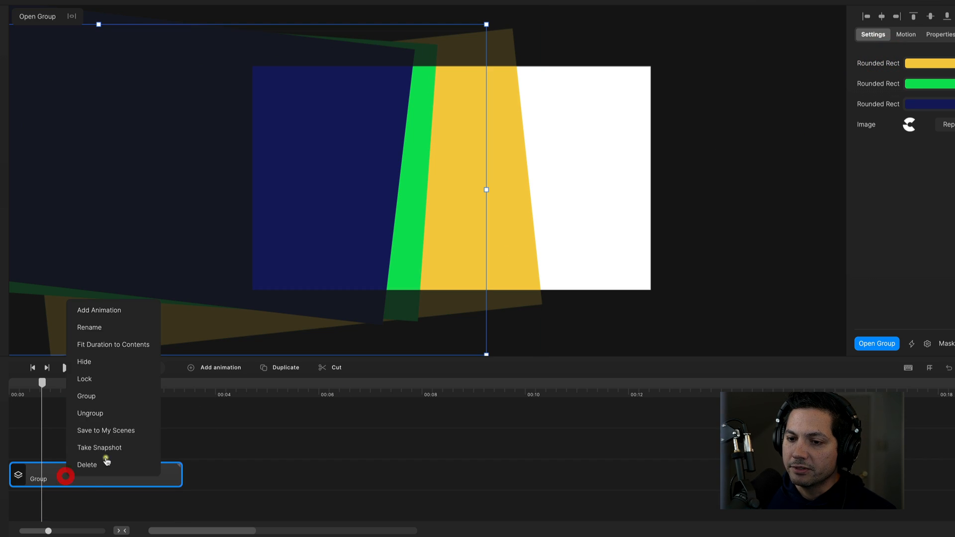
{"action": "left_click", "coordinate": [115, 335]}
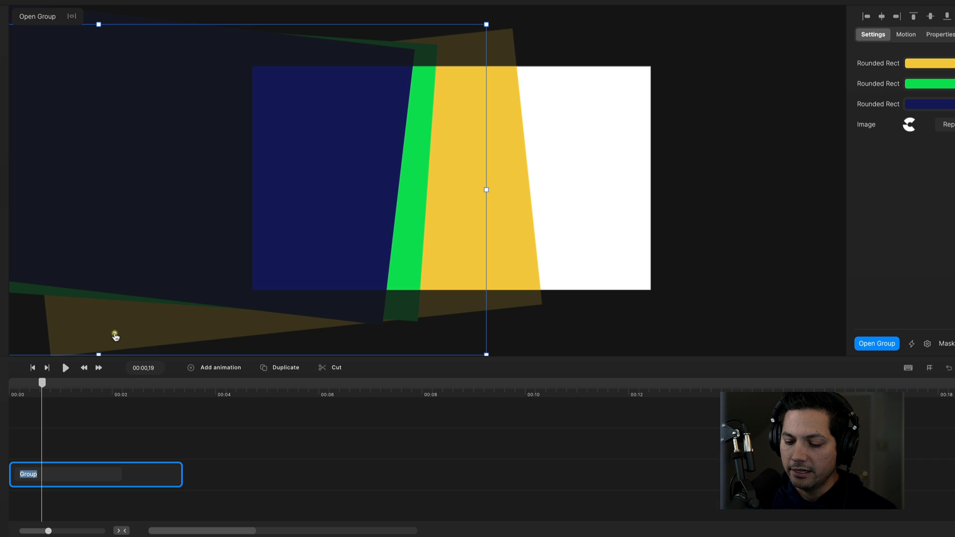
{"action": "type", "text": "Logo Transi"}
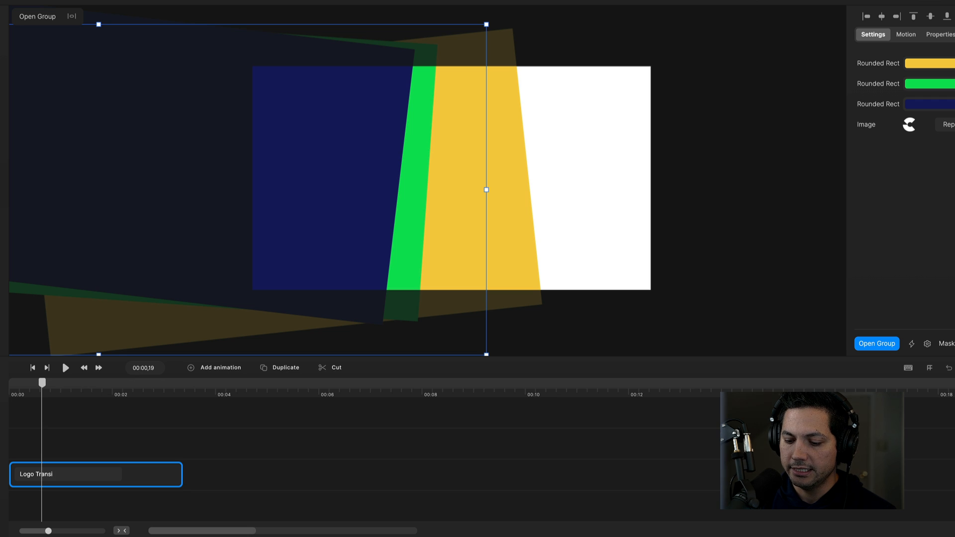
{"action": "type", "text": "tion"}
{"action": "left_click", "coordinate": [204, 445]}
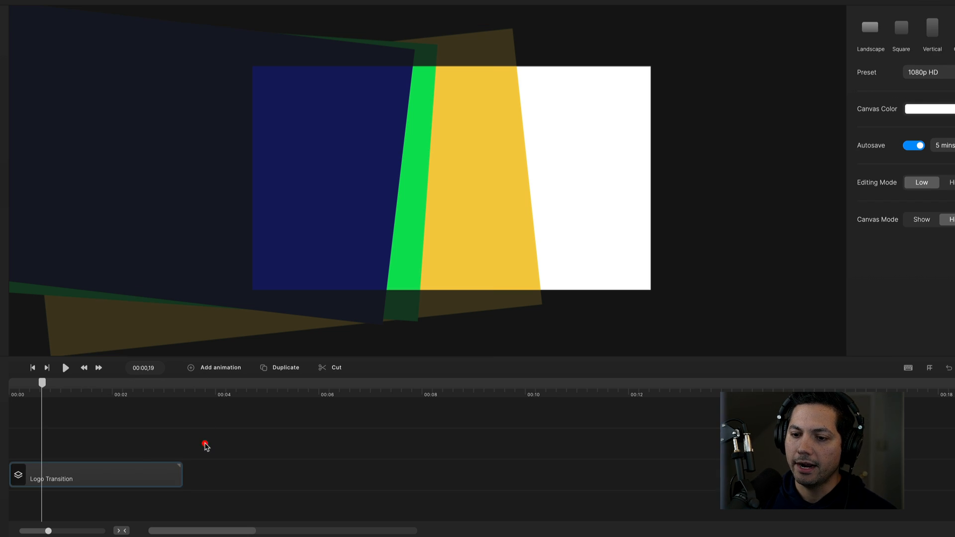
- Examine the Logo Transition group's color and image settings, and play the grouped transition from the start
{"action": "left_click", "coordinate": [109, 469]}
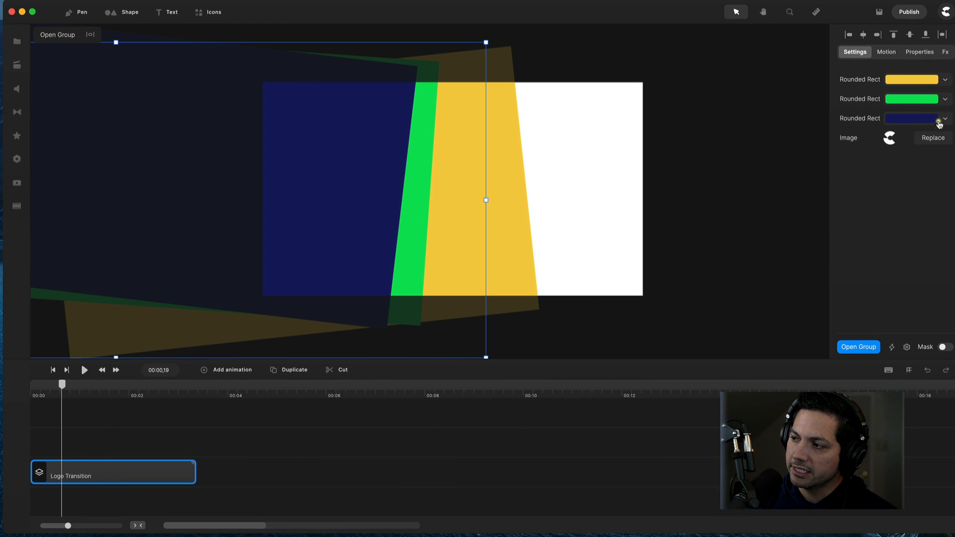
{"action": "left_click", "coordinate": [144, 439]}
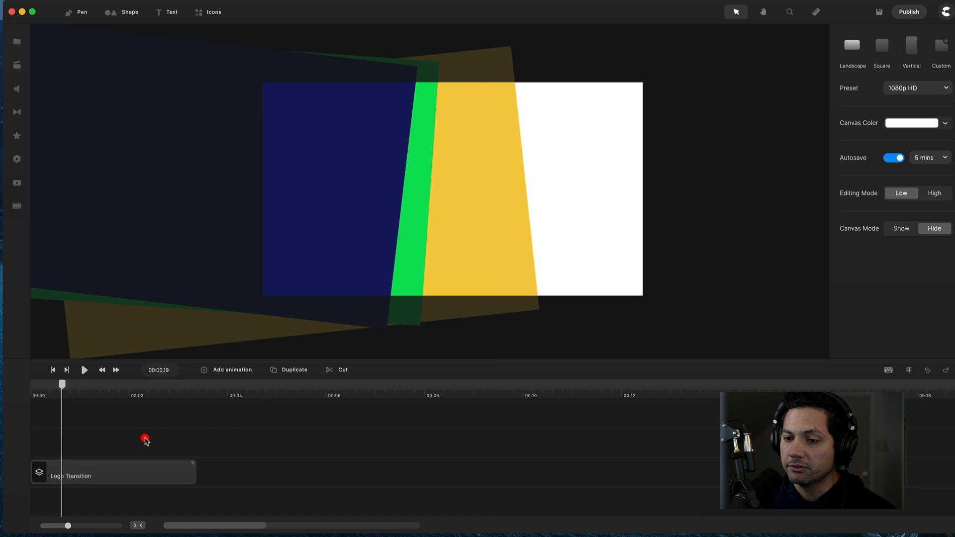
{"action": "left_click_drag", "start_coordinate": [63, 383], "coordinate": [31, 384]}
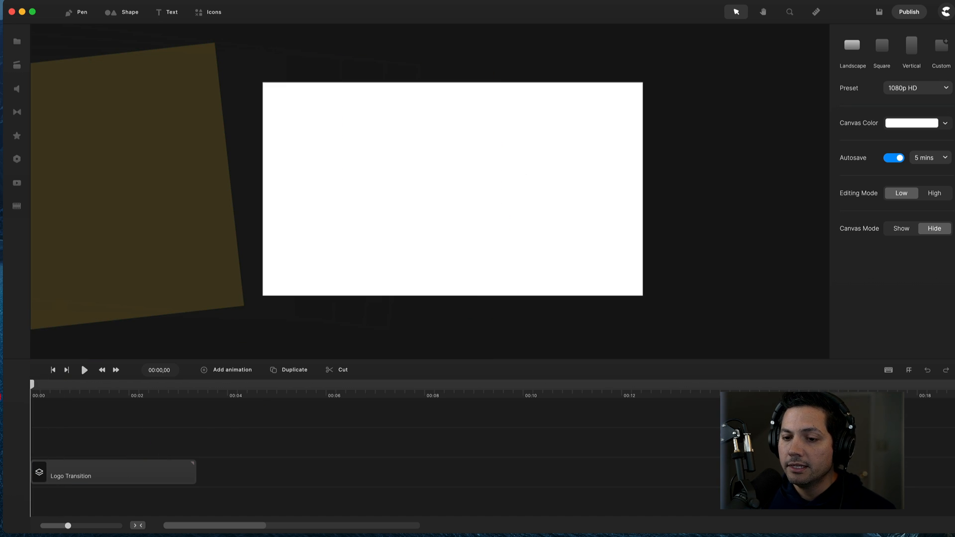
{"action": "key", "text": "space"}
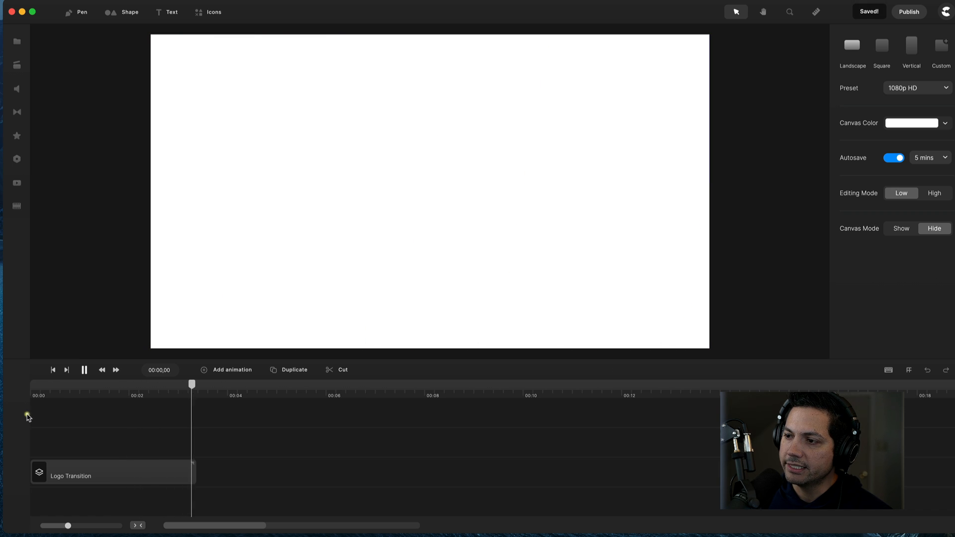
{"action": "left_click_drag", "start_coordinate": [195, 388], "coordinate": [8, 417]}
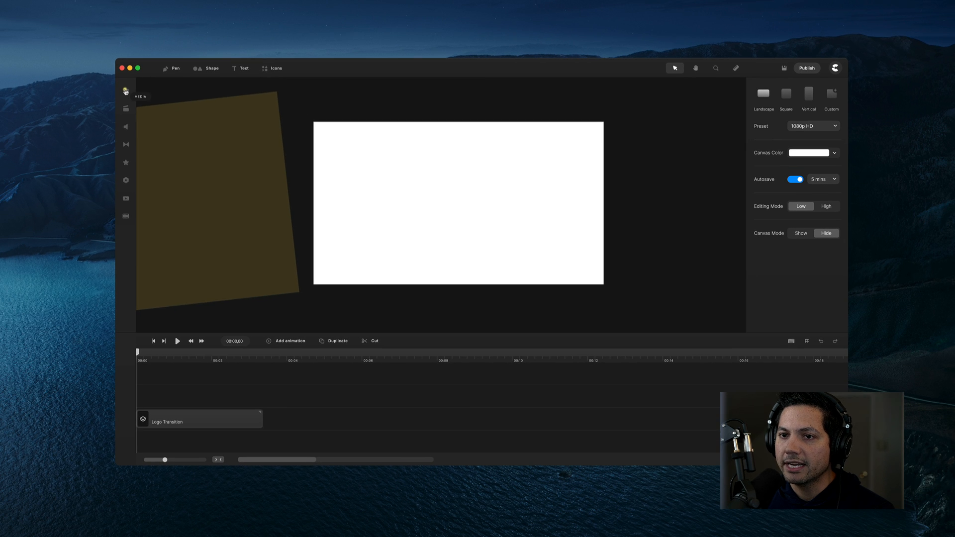
- Add the Ocean 1 video from the project media, place it beneath the Logo Transition group and trim its end to 00:02,12
{"action": "left_click", "coordinate": [17, 41]}
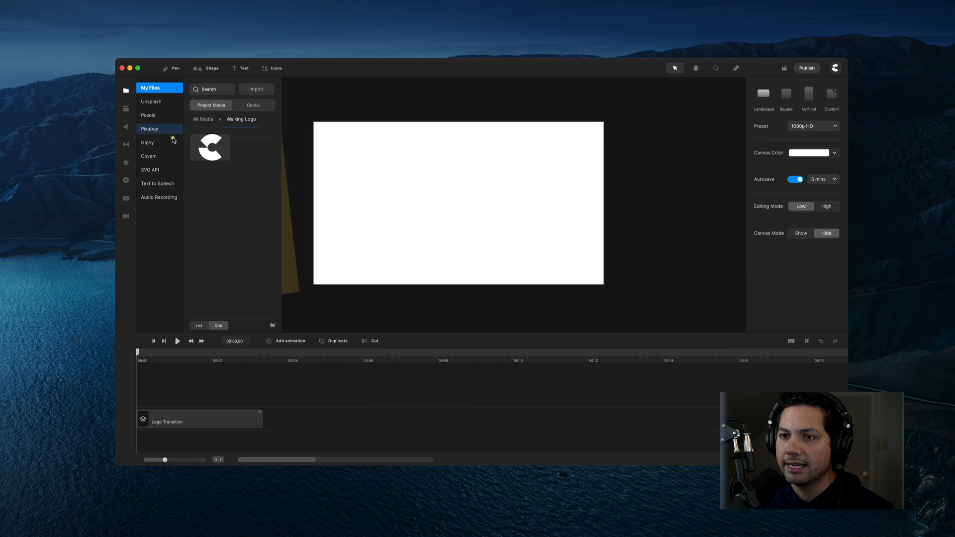
{"action": "left_click", "coordinate": [214, 105]}
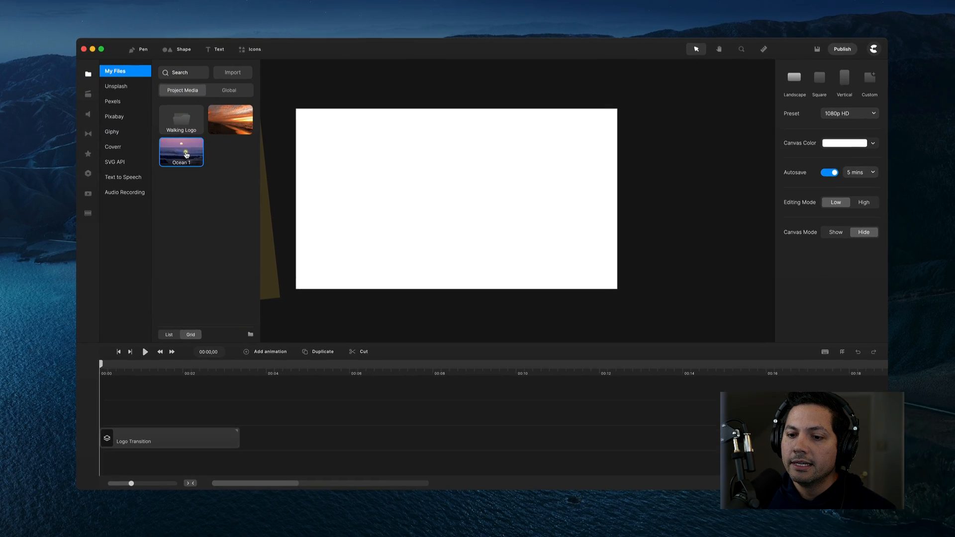
{"action": "left_click_drag", "start_coordinate": [186, 155], "coordinate": [367, 233]}
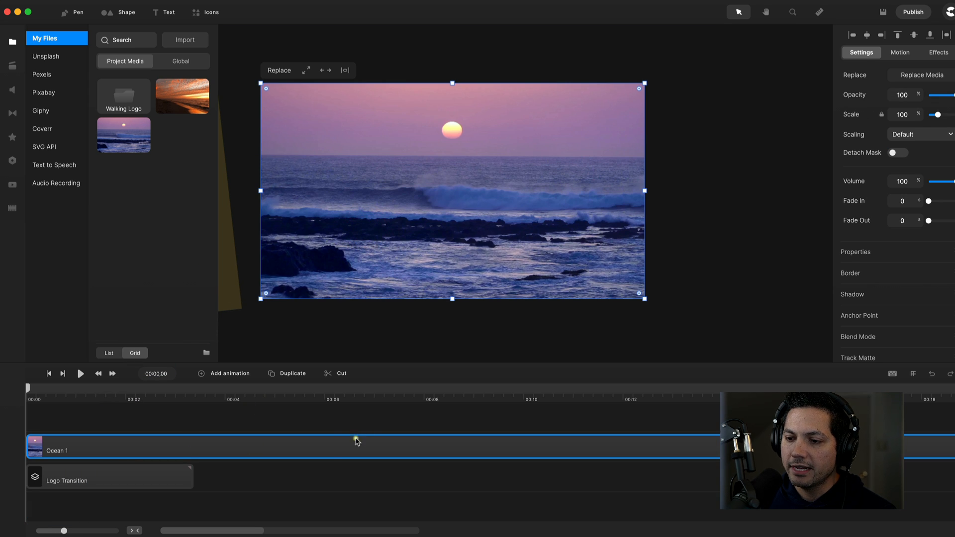
{"action": "left_click_drag", "start_coordinate": [284, 393], "coordinate": [130, 408]}
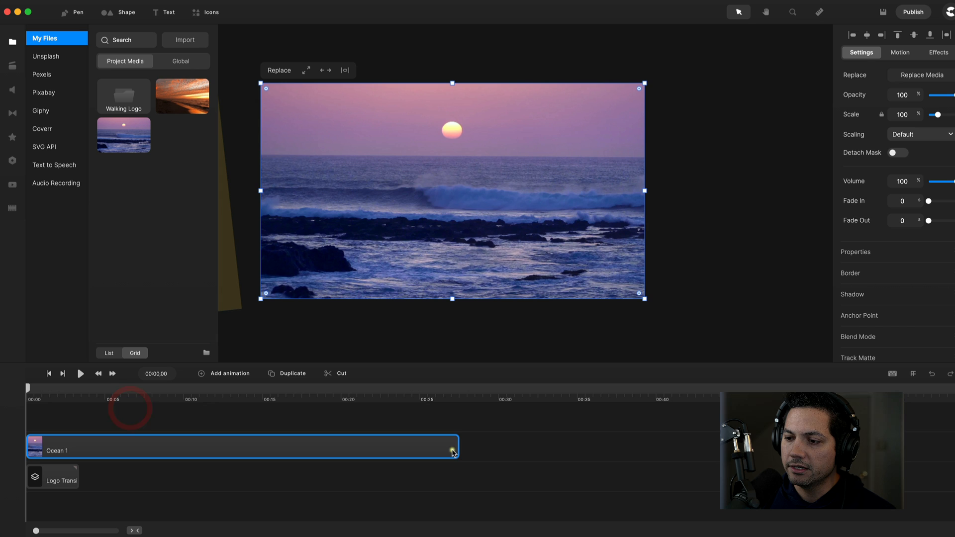
{"action": "left_click_drag", "start_coordinate": [455, 448], "coordinate": [53, 506]}
{"action": "left_click_drag", "start_coordinate": [29, 394], "coordinate": [68, 397]}
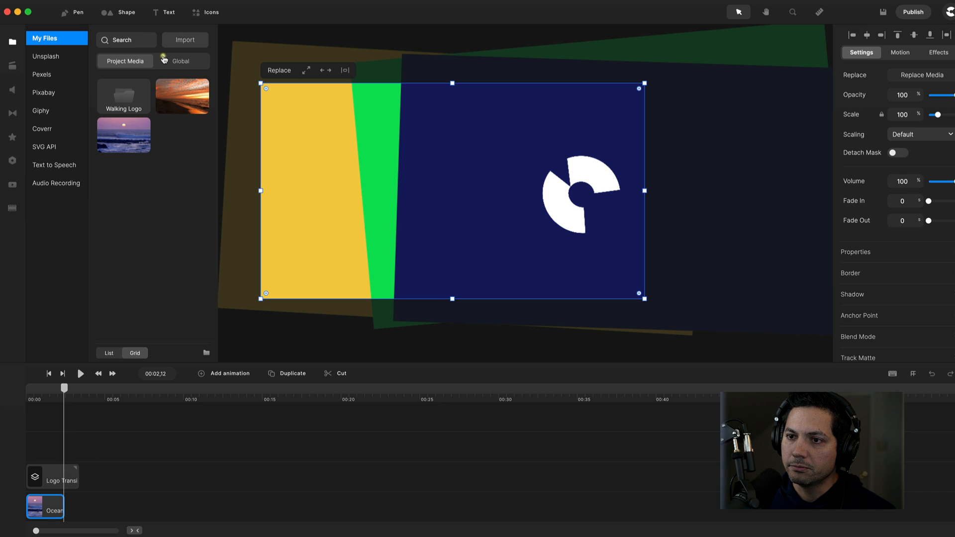
- Add the Ocean 2 video at 00:02,12 and place it directly after Ocean 1 beneath the Logo Transition group
{"action": "left_click_drag", "start_coordinate": [182, 96], "coordinate": [376, 165]}
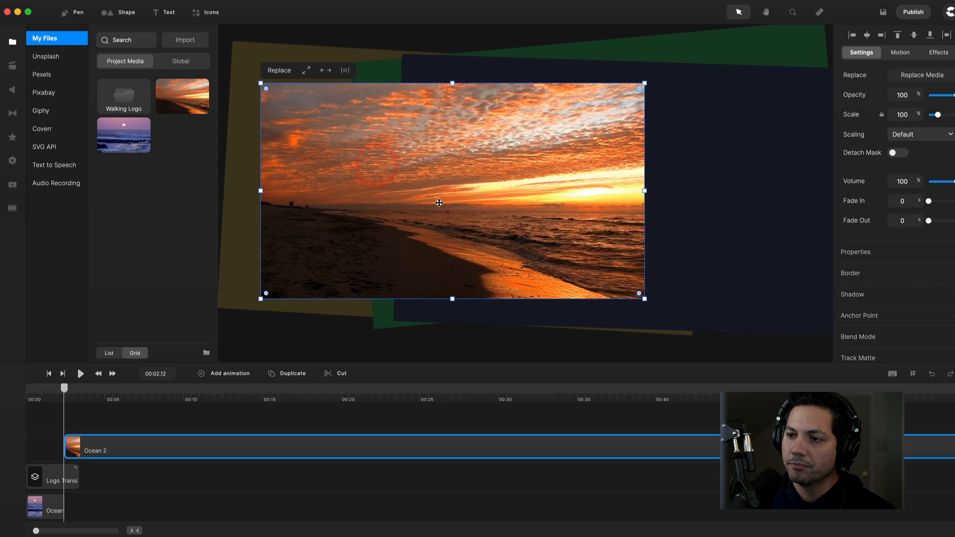
{"action": "left_click_drag", "start_coordinate": [167, 446], "coordinate": [148, 503]}
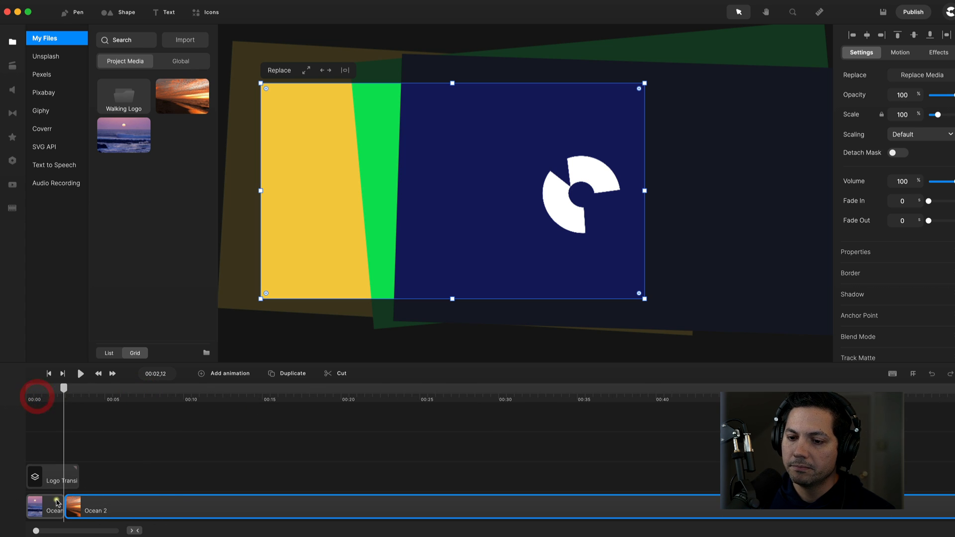
- Trim the start and end of the Ocean 2 clip so it sits directly after Ocean 1 and ends at about 00:05
{"action": "left_click_drag", "start_coordinate": [68, 506], "coordinate": [396, 514]}
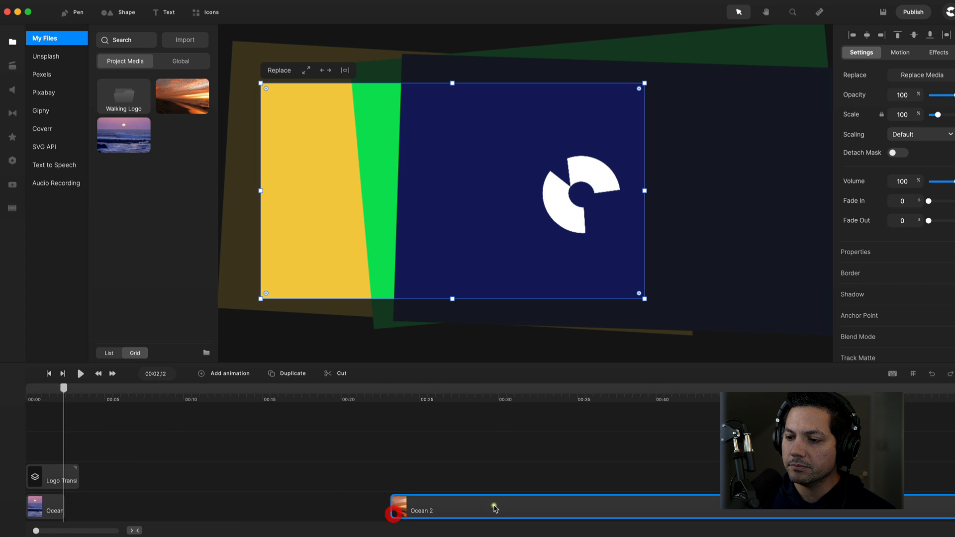
{"action": "left_click_drag", "start_coordinate": [491, 506], "coordinate": [177, 497]}
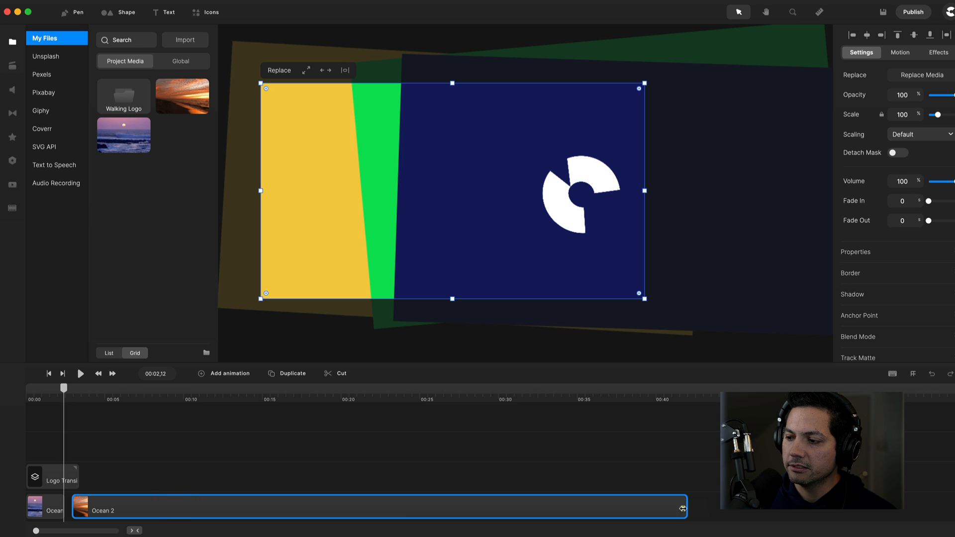
{"action": "left_click_drag", "start_coordinate": [682, 508], "coordinate": [88, 514]}
- Play the sequence from the start to review the logo transition between both ocean clips, and return the playhead to 00:01,25
{"action": "left_click_drag", "start_coordinate": [61, 391], "coordinate": [2, 402]}
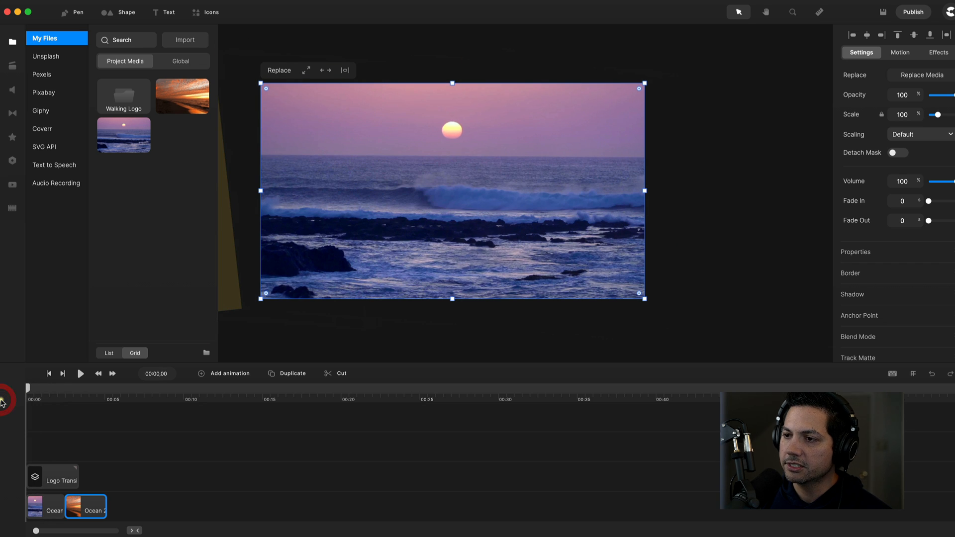
{"action": "key", "text": "space"}
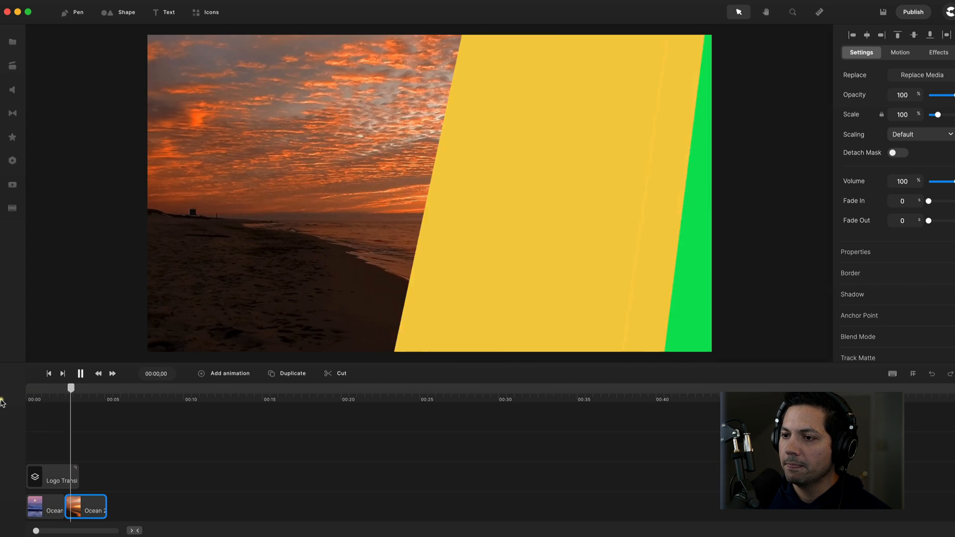
{"action": "key", "text": "space"}
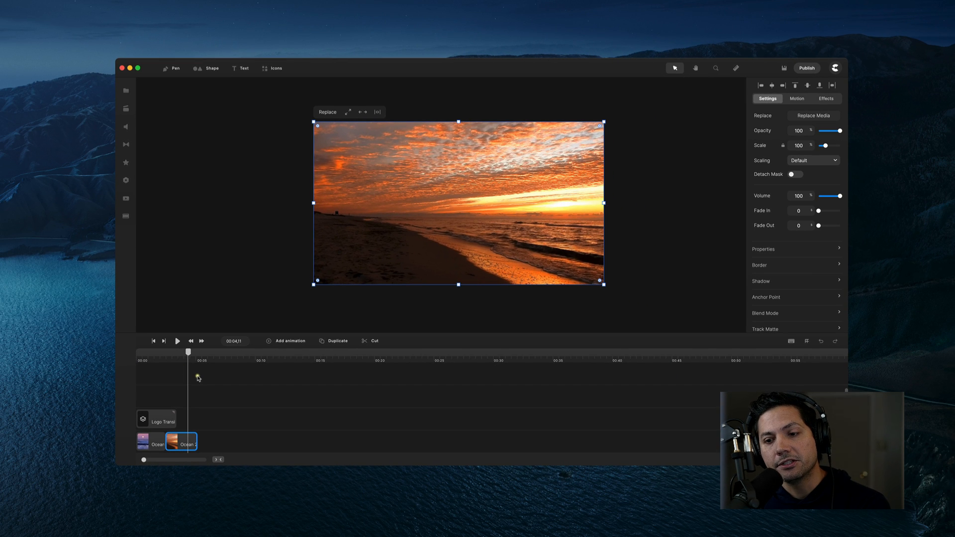
{"action": "left_click_drag", "start_coordinate": [187, 354], "coordinate": [157, 362]}
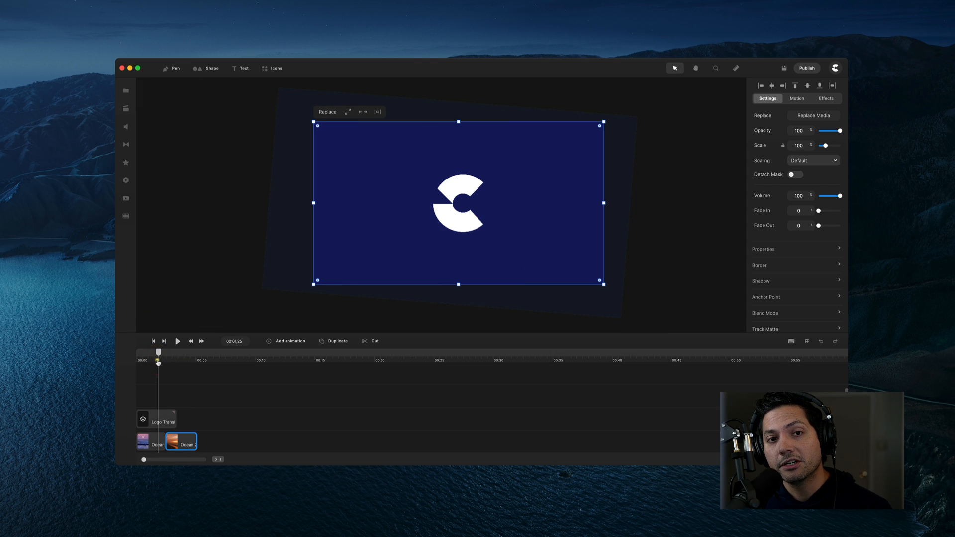